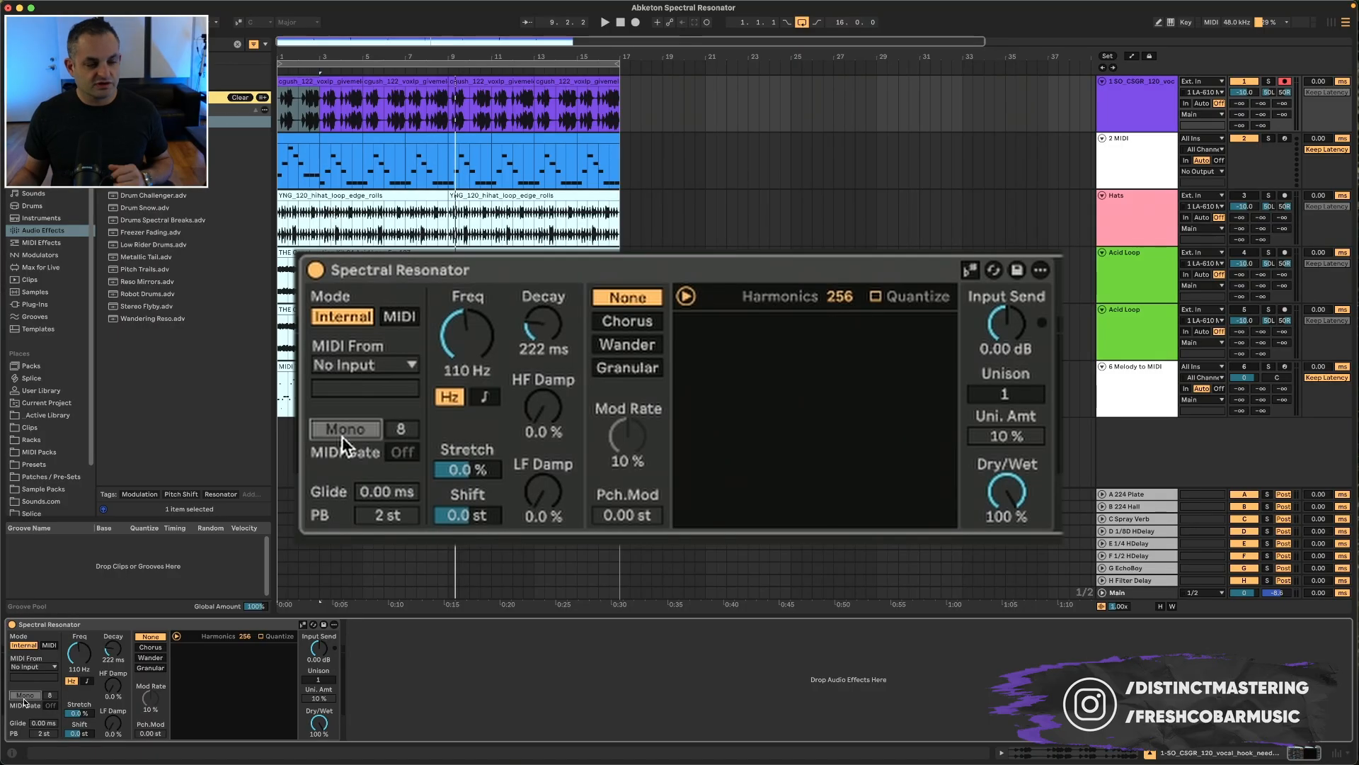
Step: Switch the resonator's frequency to note mode and sweep the Freq knob
left_click(342, 433)
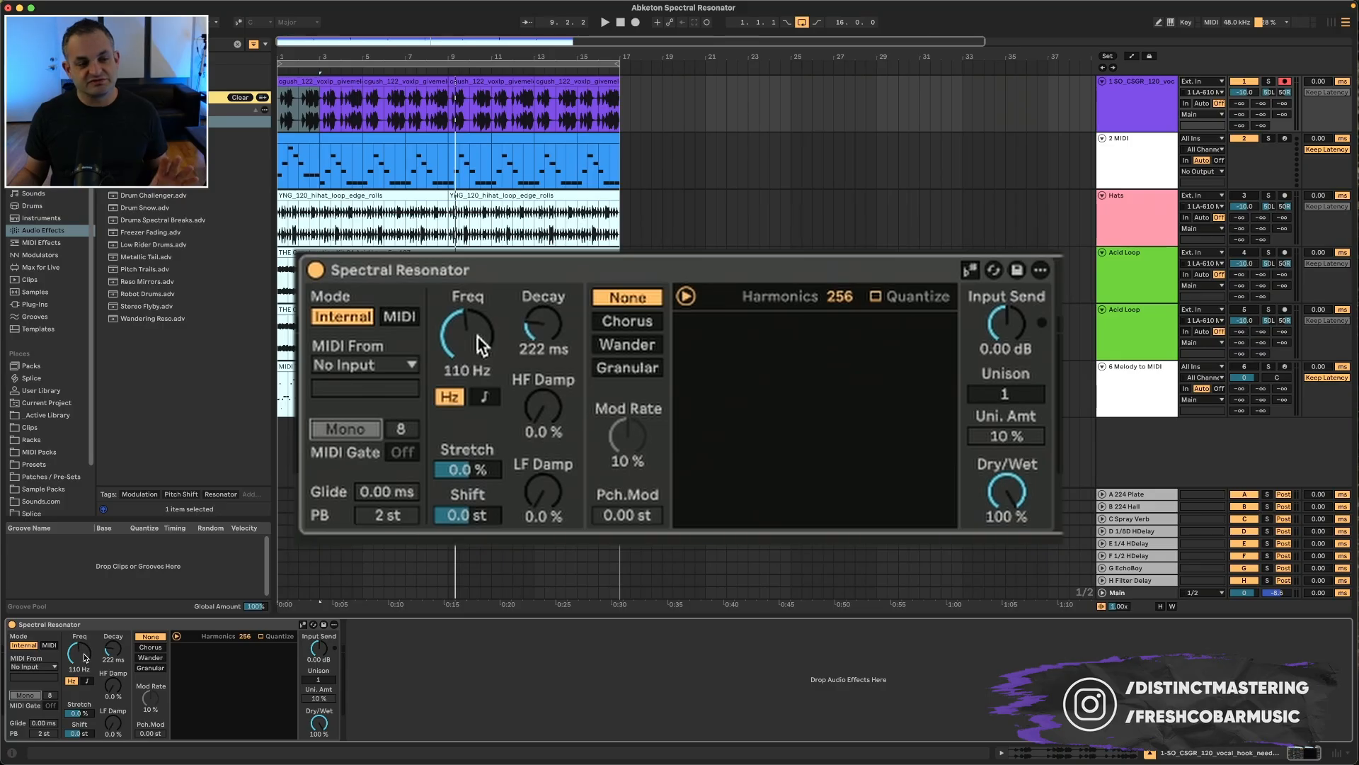
left_click(481, 398)
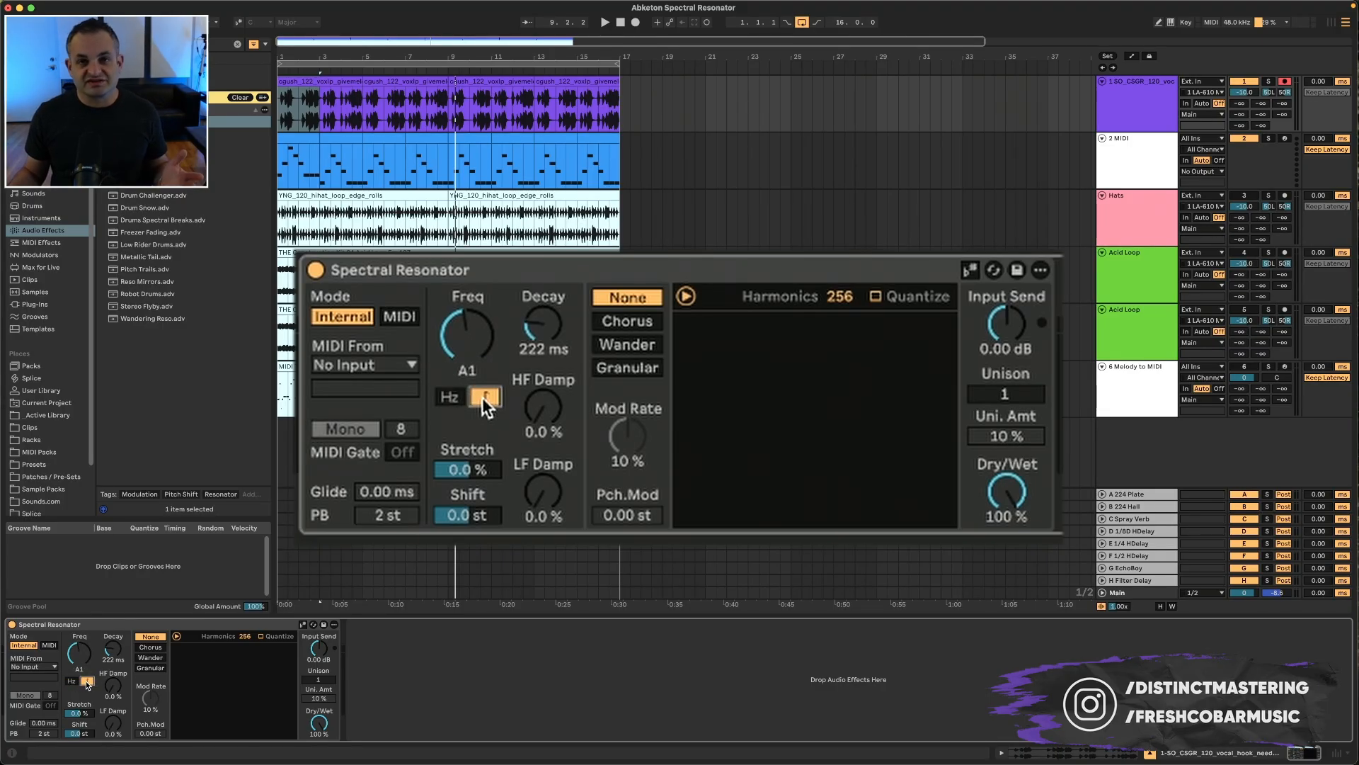
left_click_drag(467, 336, 467, 358)
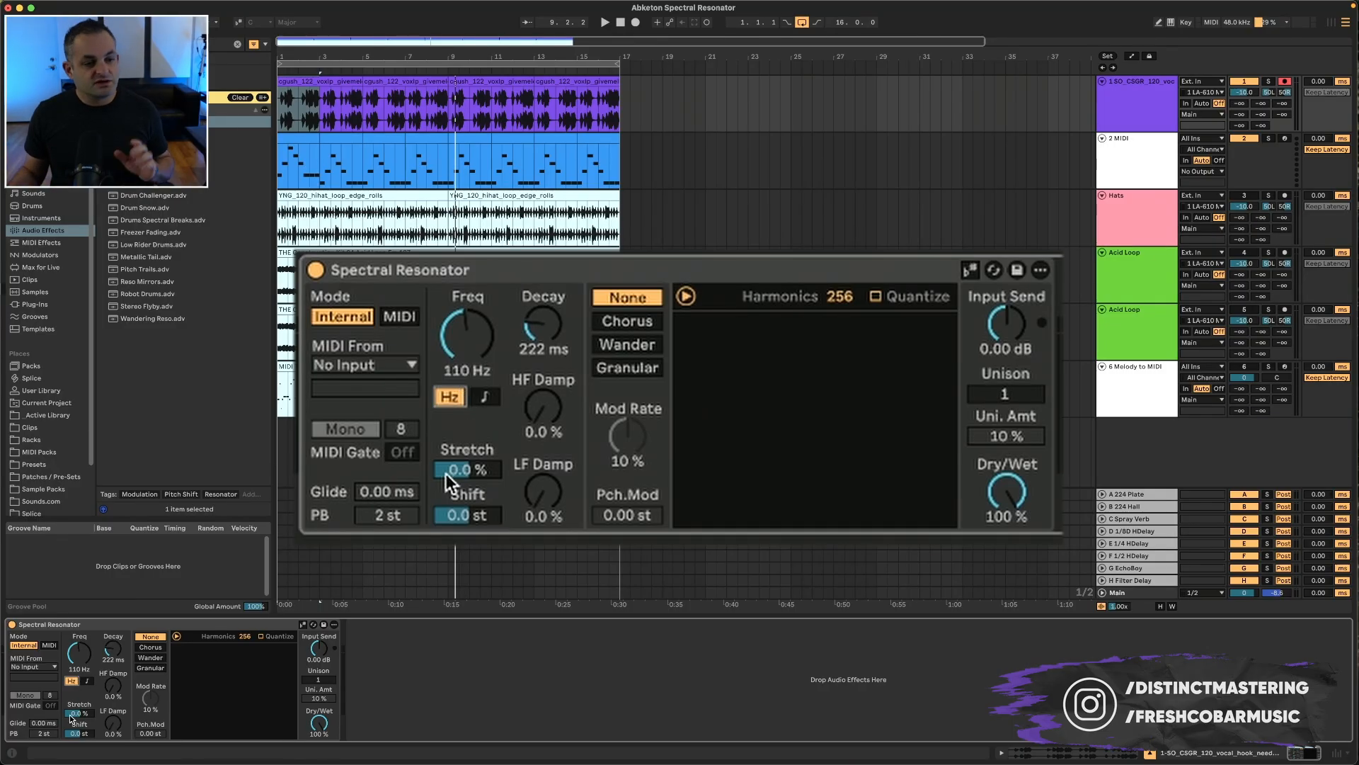
Step: Set Stretch to 14% and start playback from the beginning of the arrangement
left_click_drag(446, 473, 446, 446)
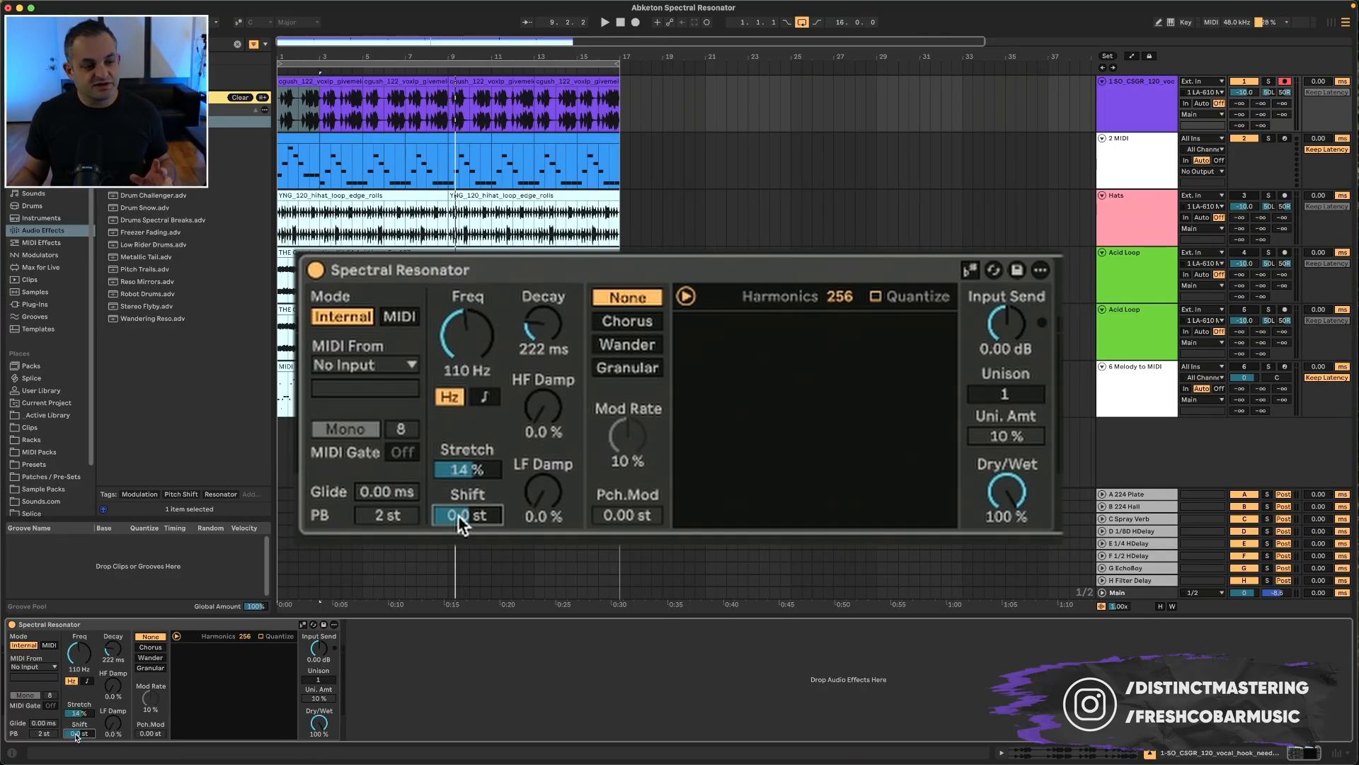
left_click(320, 78)
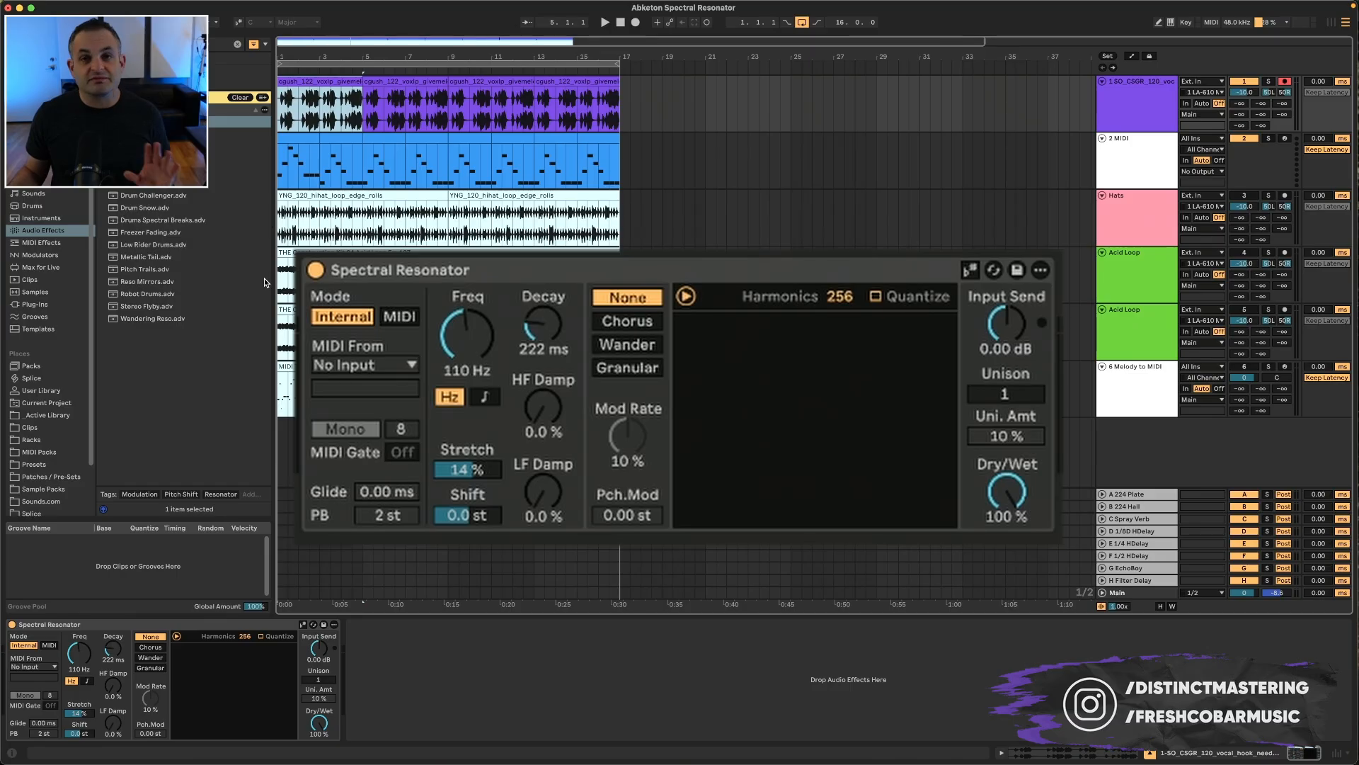
key("space")
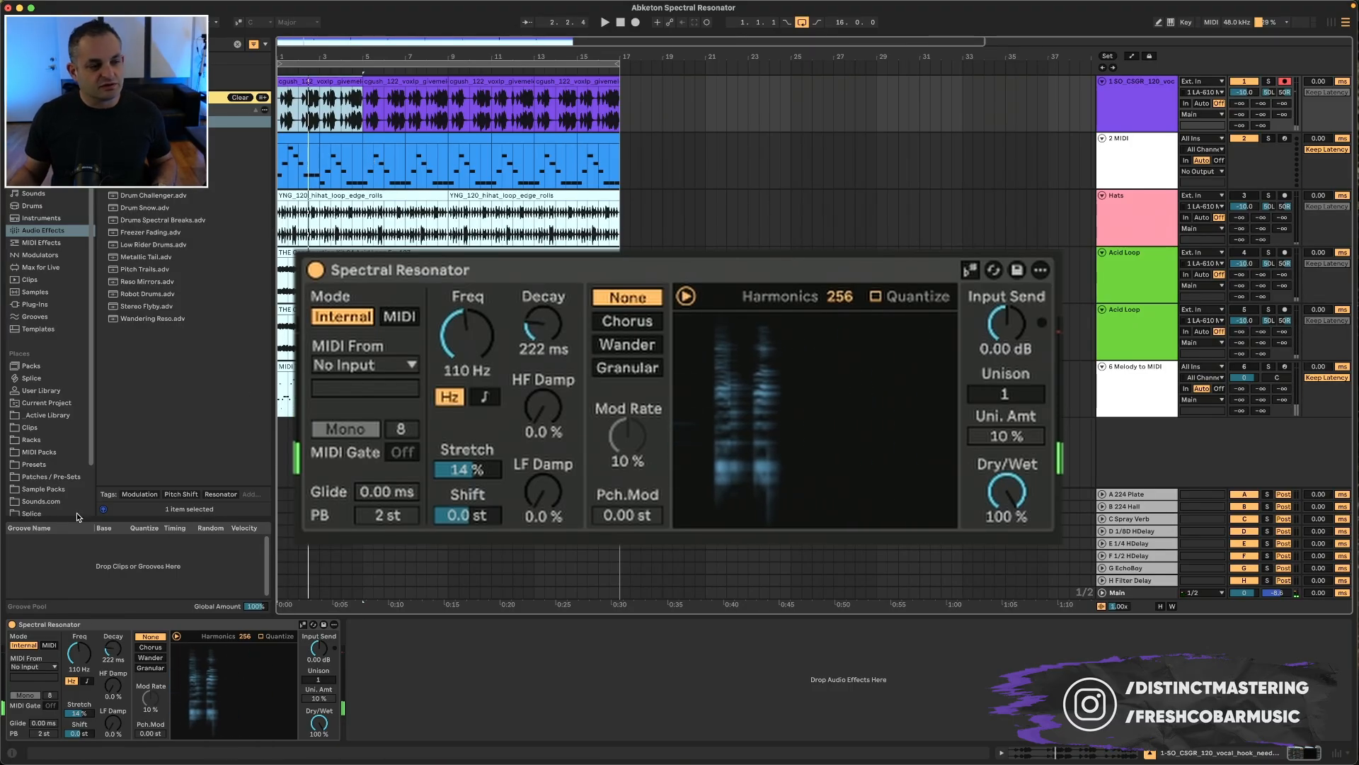
Step: Bypass and re-enable Spectral Resonator to compare the sound, then stop playback
left_click(316, 270)
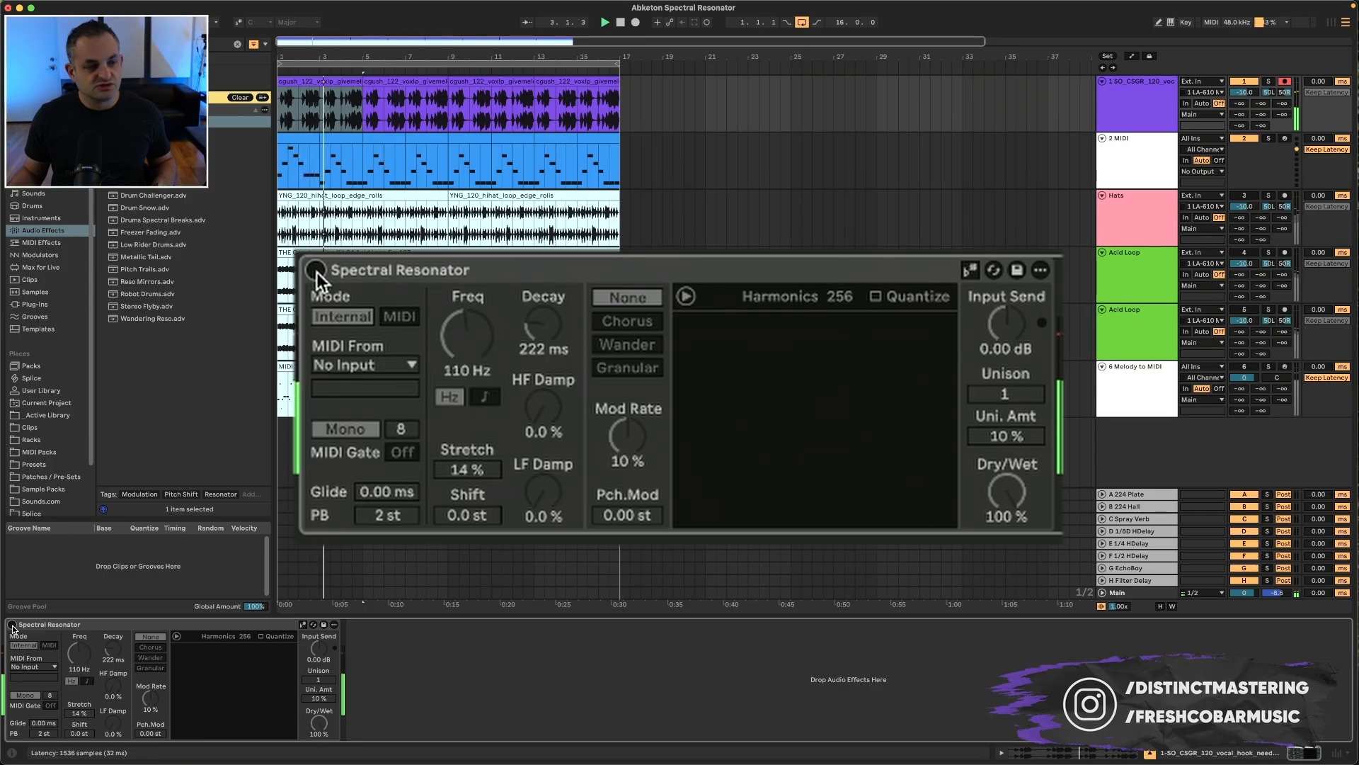
left_click(317, 270)
key("space")
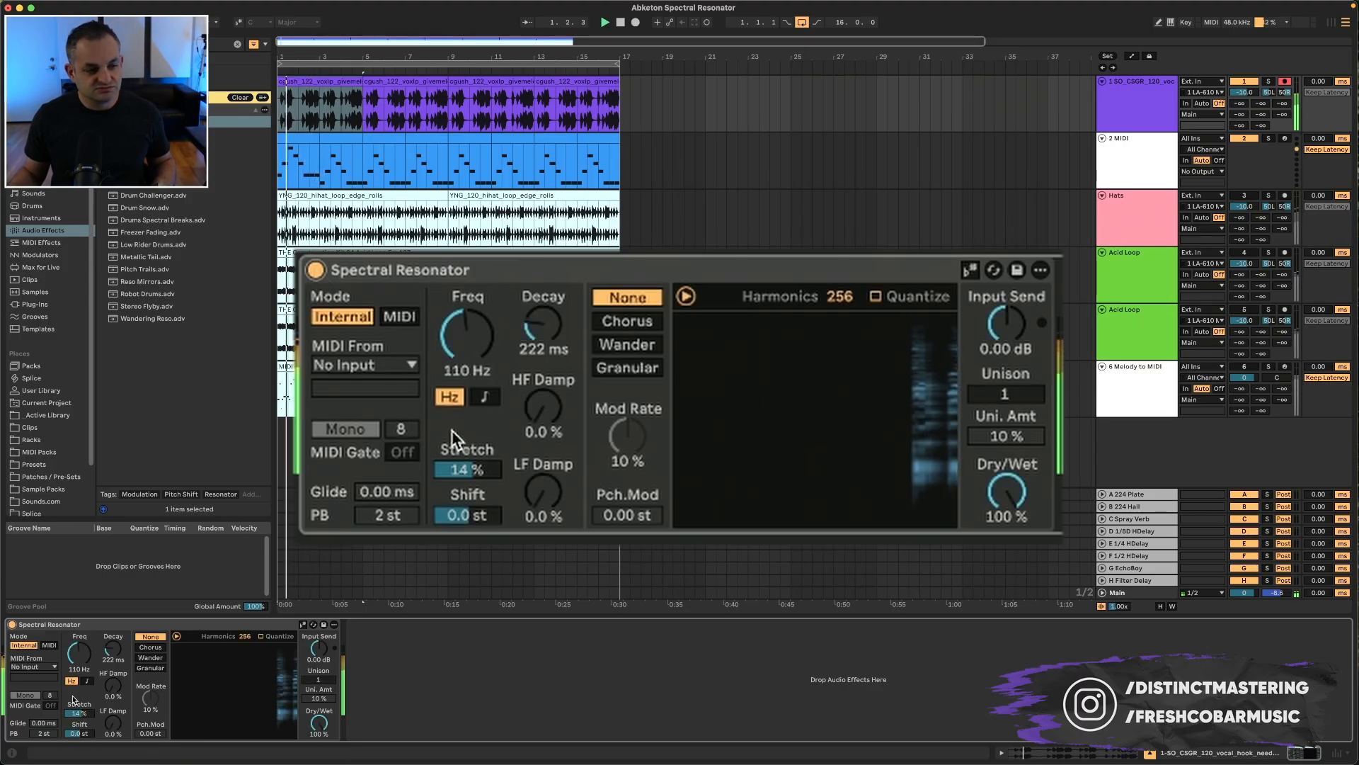
Step: Switch Freq to note mode and set the resonator pitch to D#1
left_click_drag(461, 370, 474, 447)
left_click(485, 396)
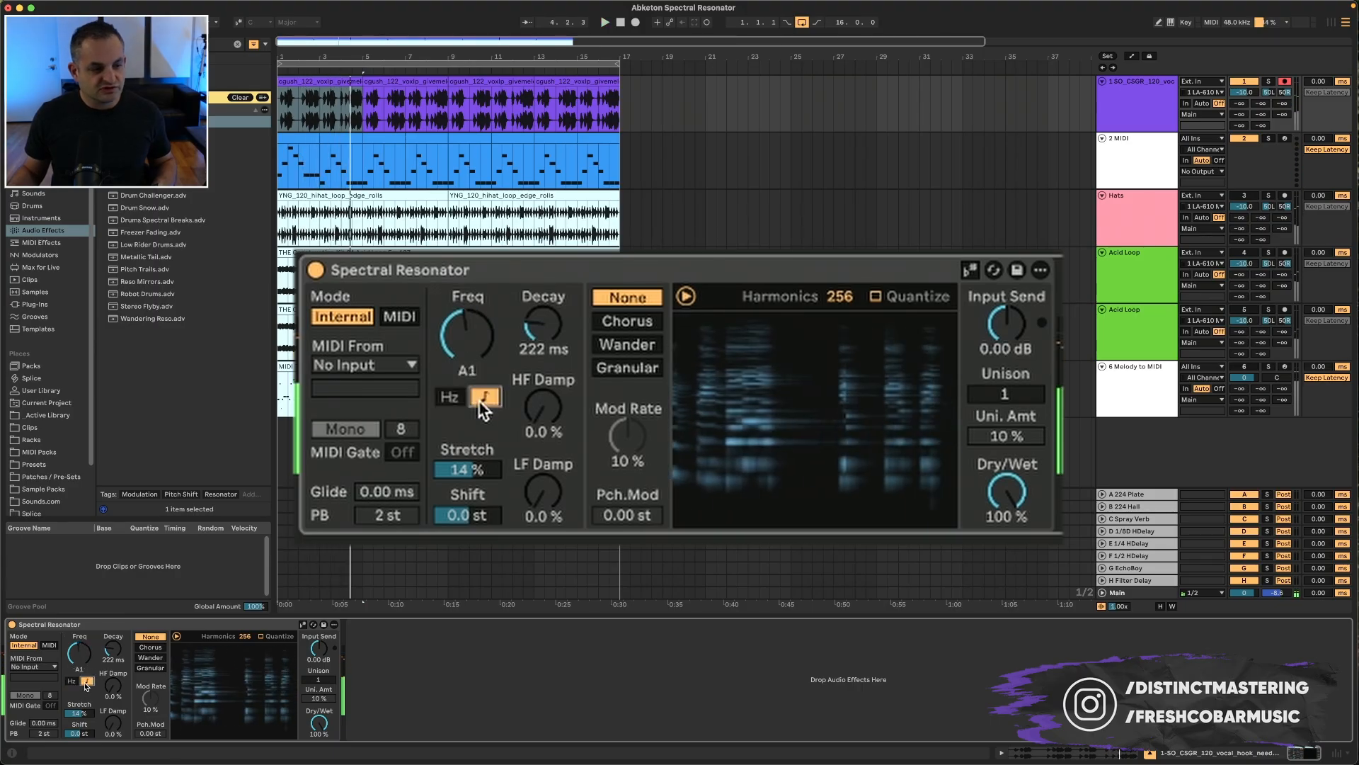
left_click(330, 83)
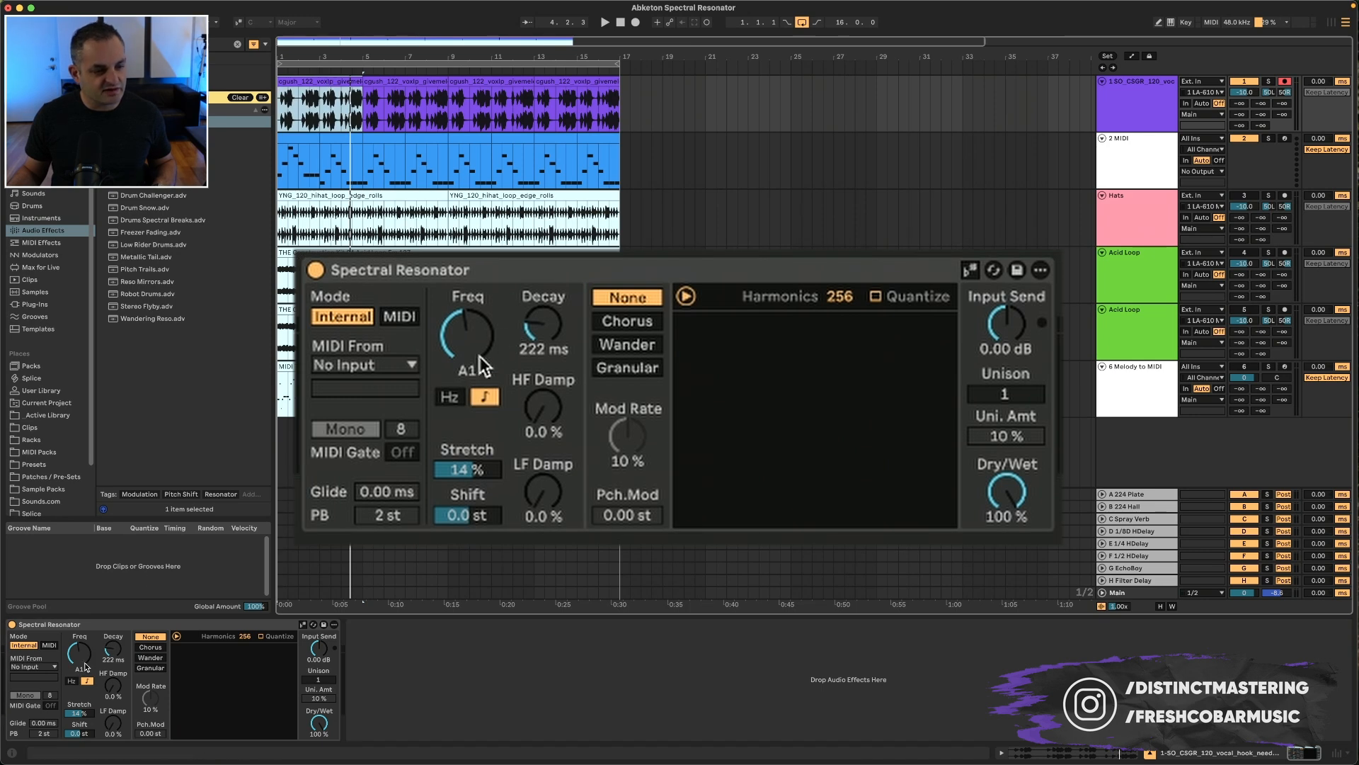
left_click(480, 400)
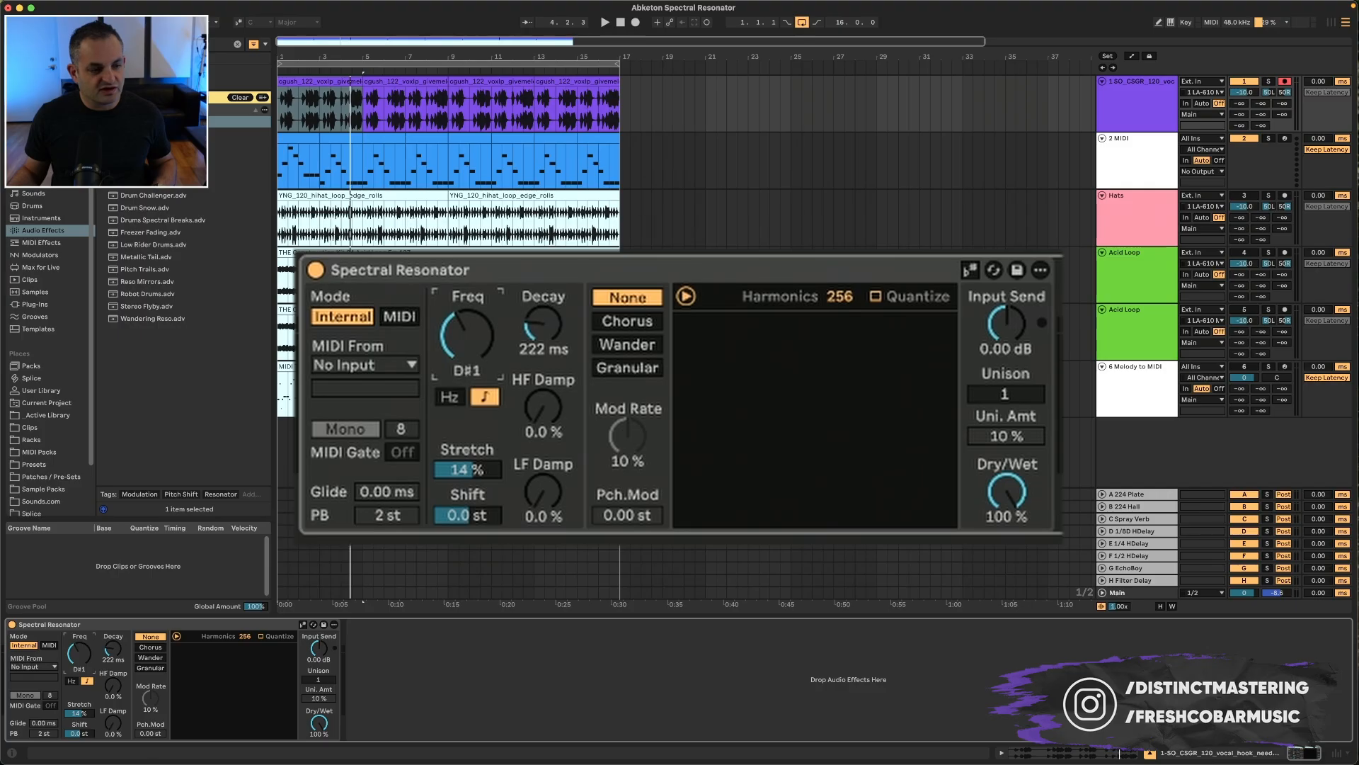
Step: Sweep Stretch to negative values during playback, then reset Stretch to 0.0%
key("space")
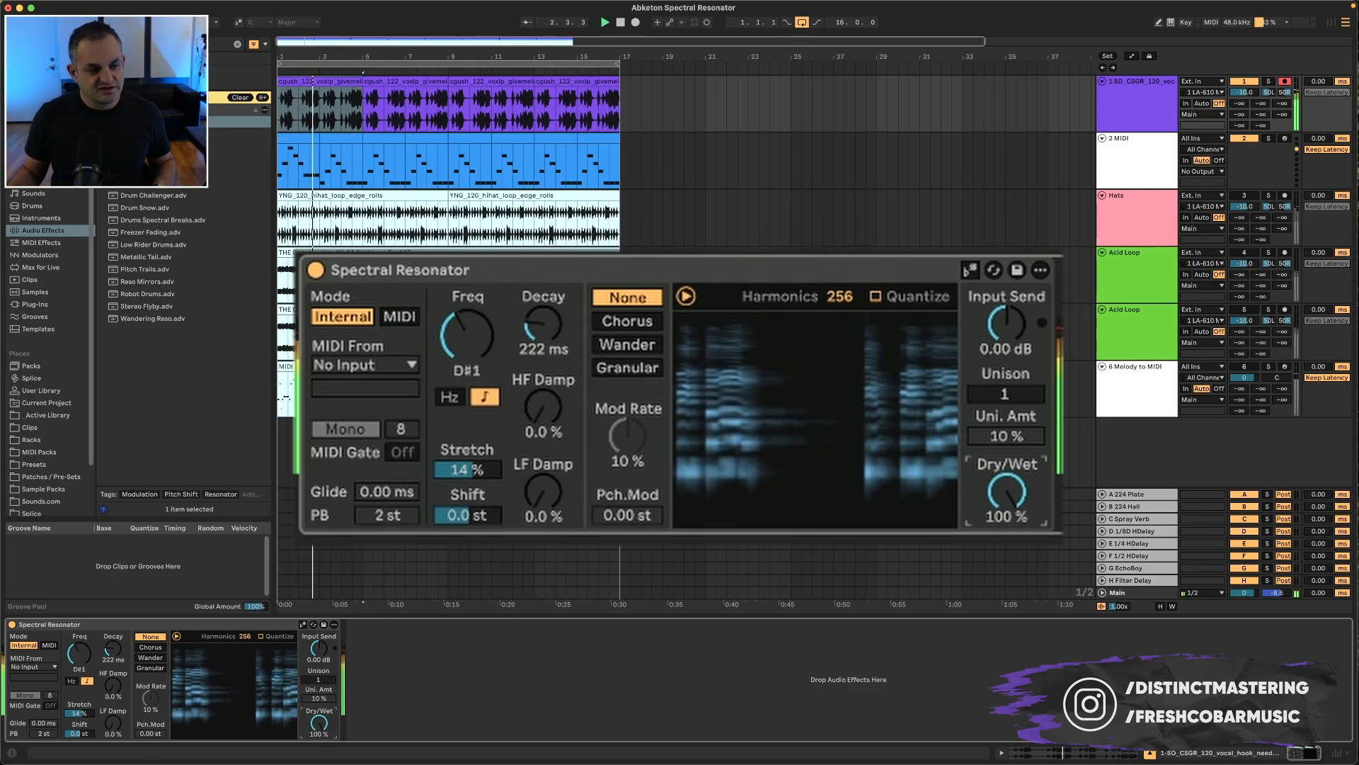
mouse_move(1020, 514)
left_mouse_down()
mouse_move(1019, 626)
mouse_move(1020, 510)
left_mouse_up()
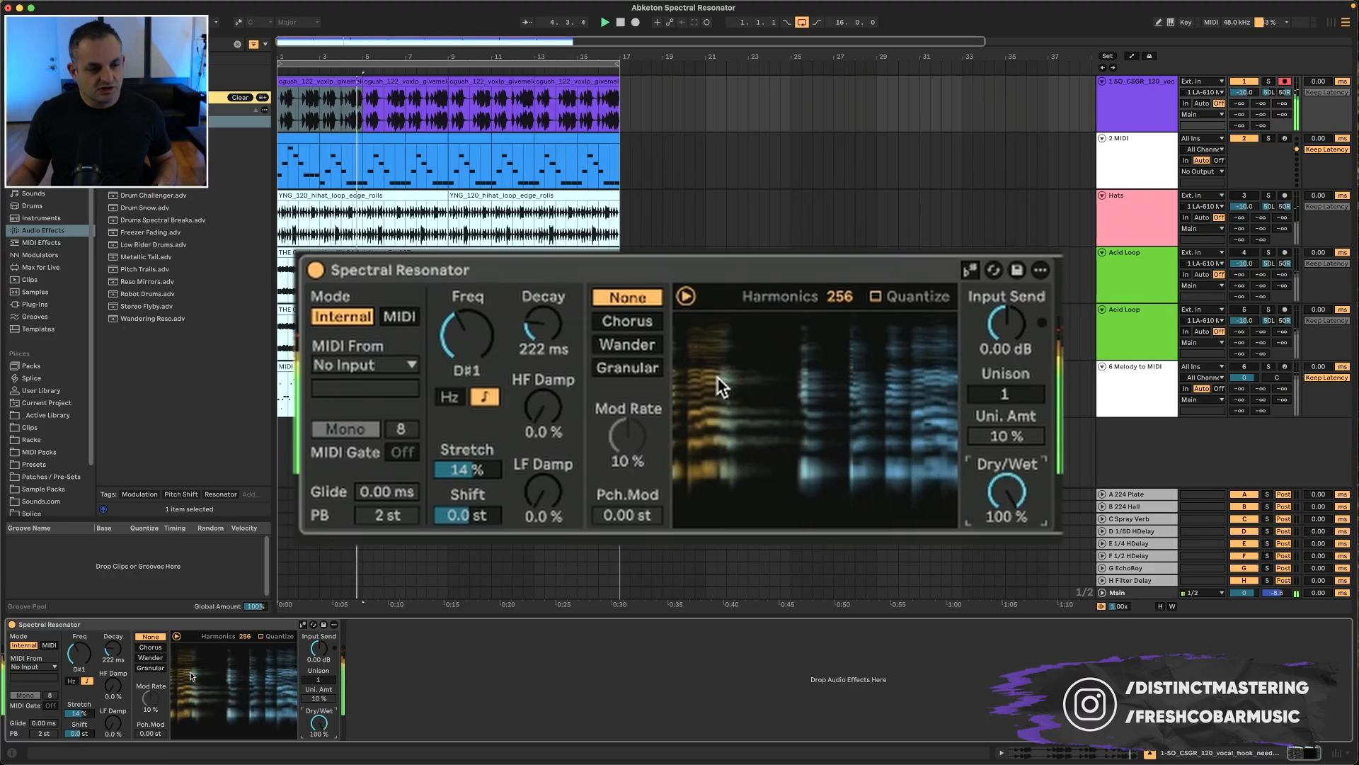
left_click_drag(469, 473, 468, 532)
left_click_drag(80, 741, 80, 713)
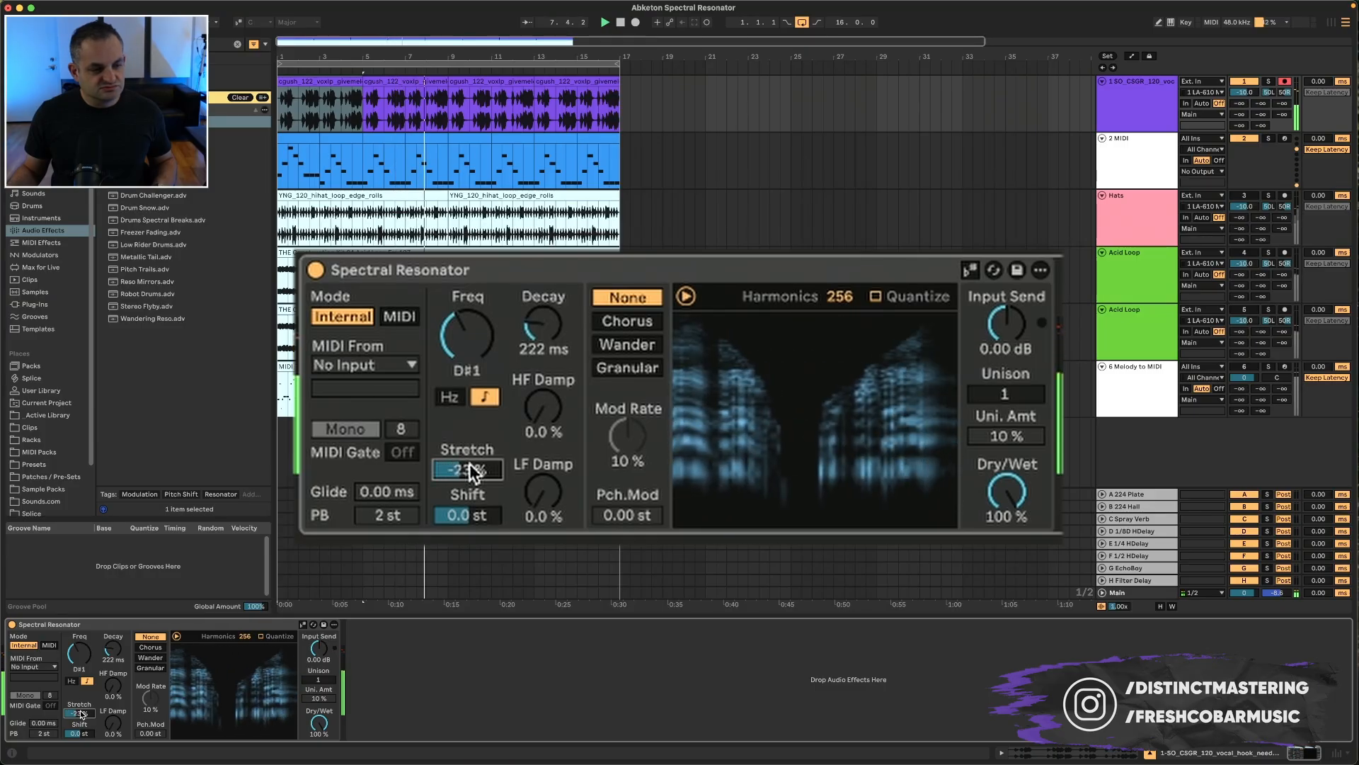
double_click(80, 714)
left_click(85, 736)
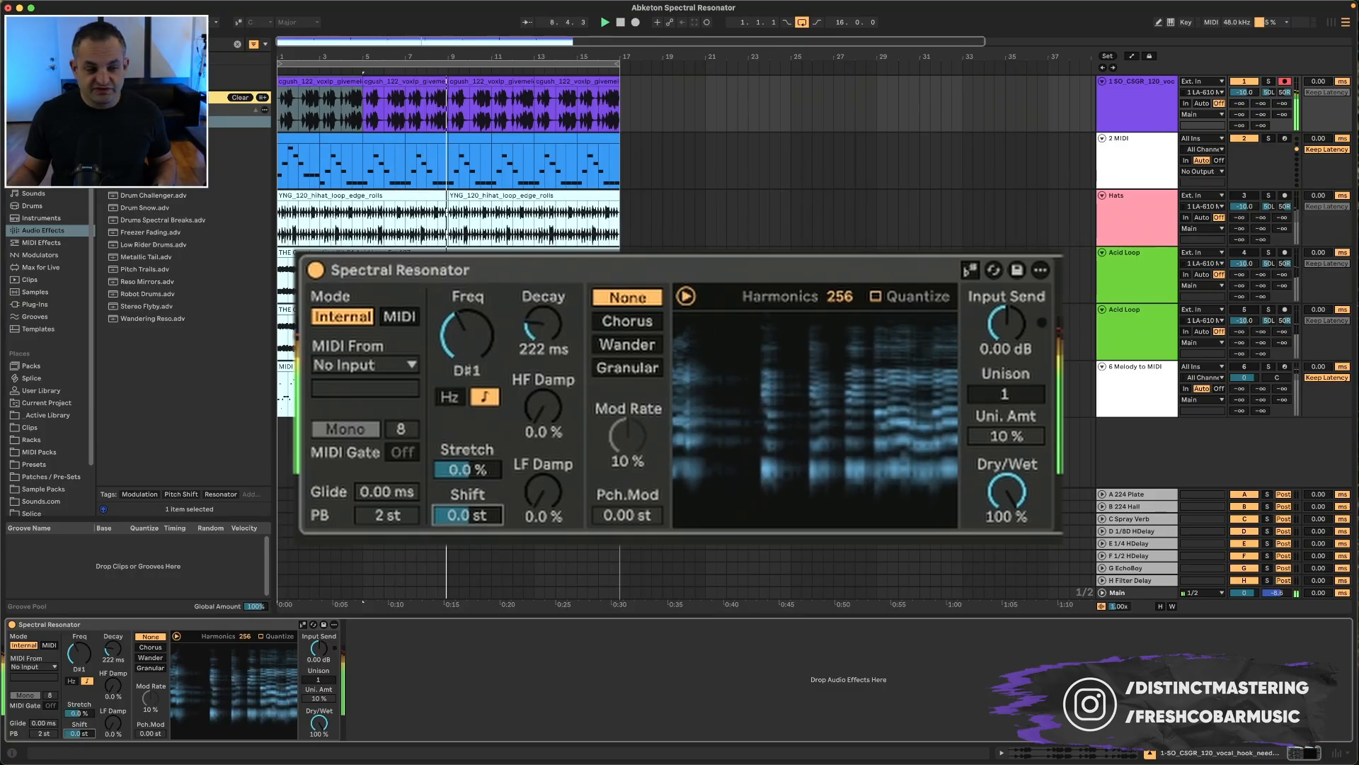
Step: Restart playback and set Shift to 7.0 st
key("space")
key("space")
left_click_drag(84, 740, 84, 732)
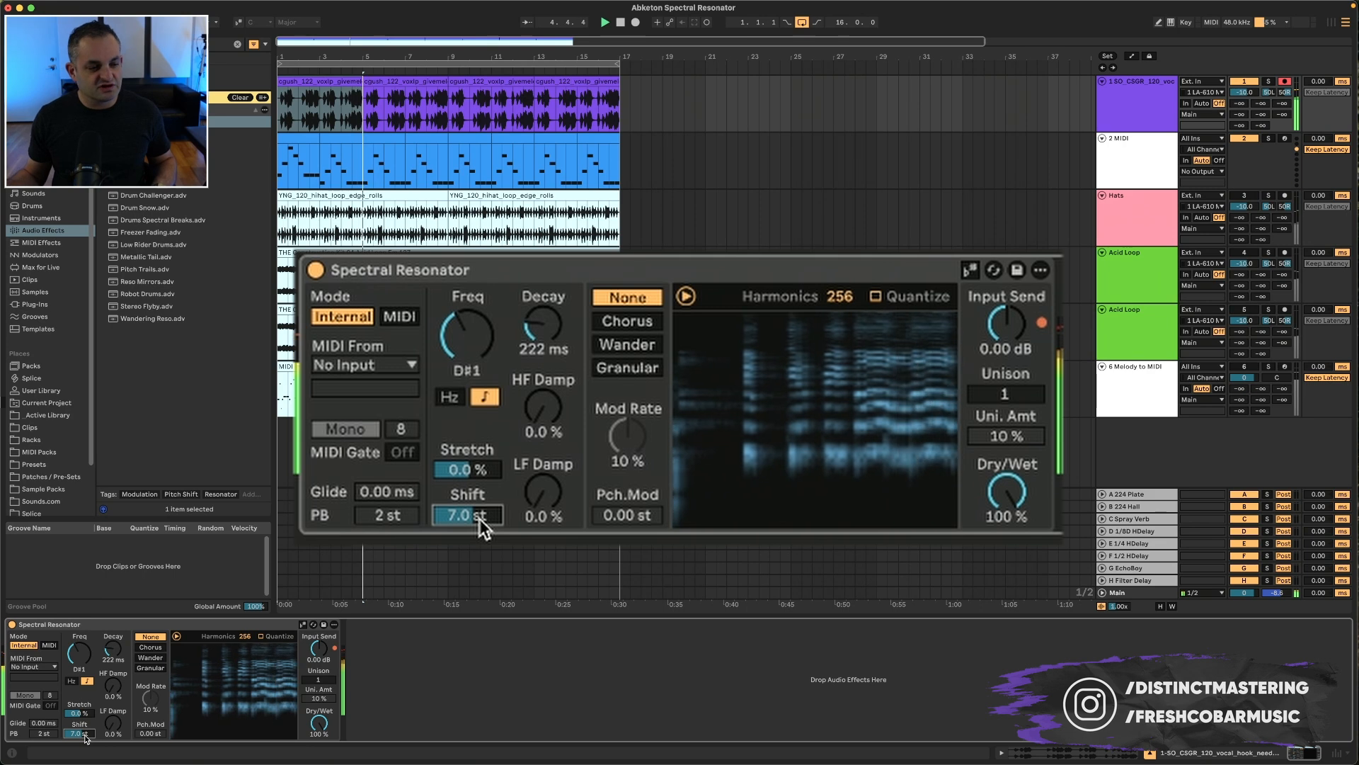
Step: Raise Decay to 430 ms and turn HF Damp up to 95% while playing
left_click_drag(114, 659, 114, 645)
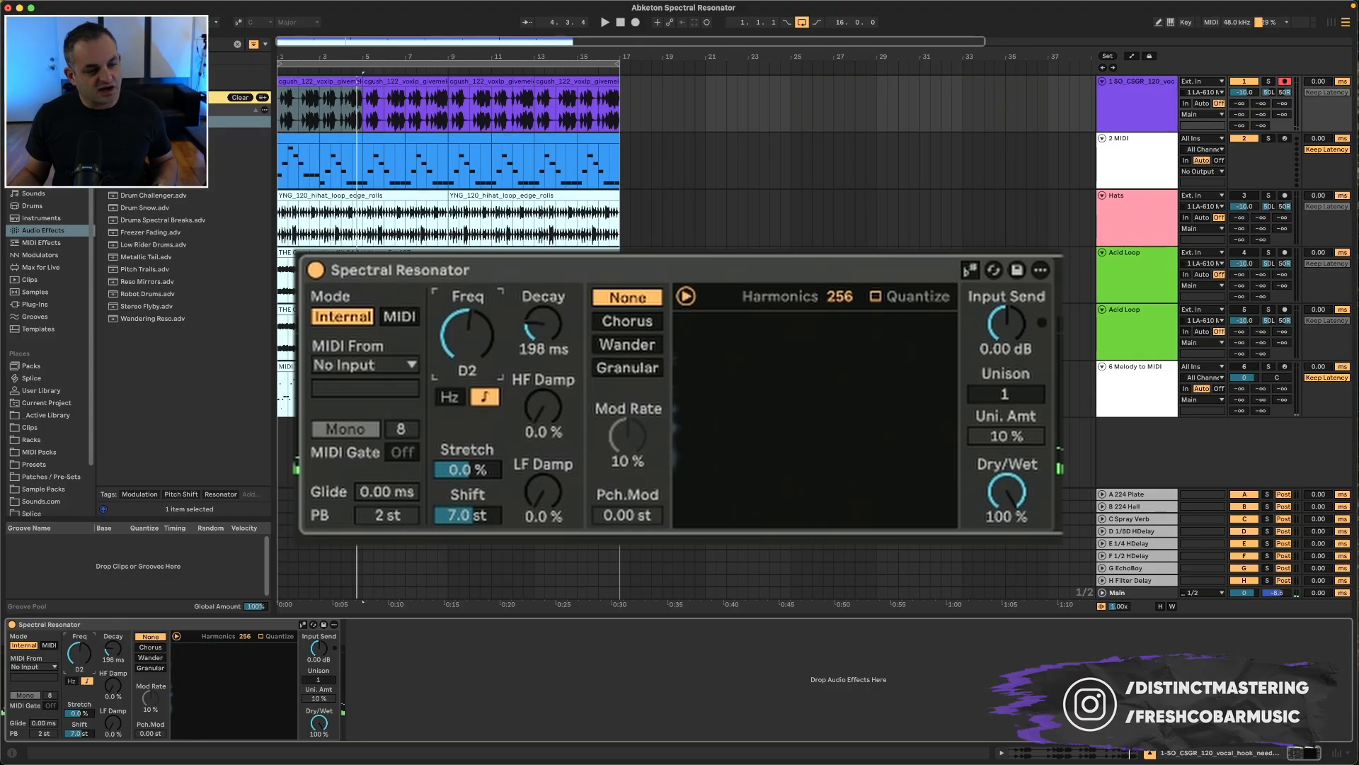
key("space")
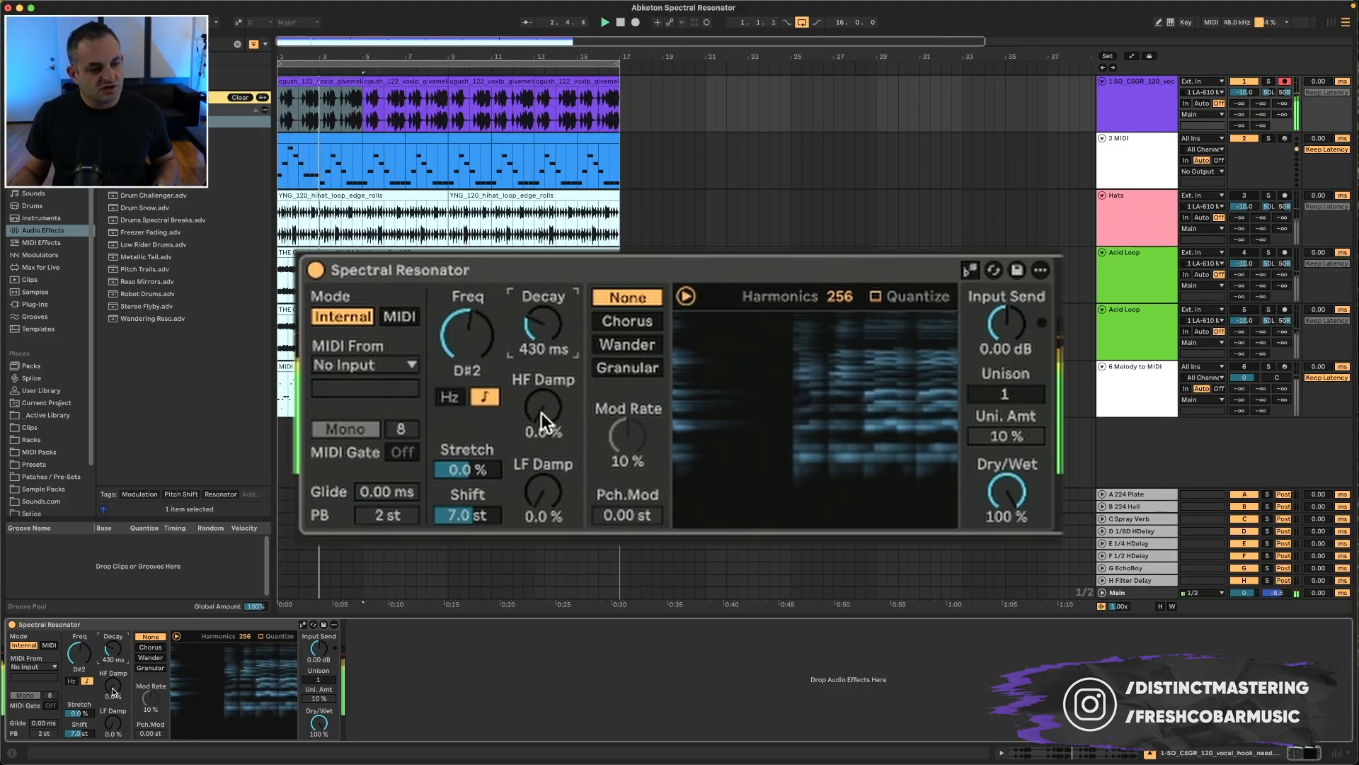
left_click_drag(542, 413, 542, 405)
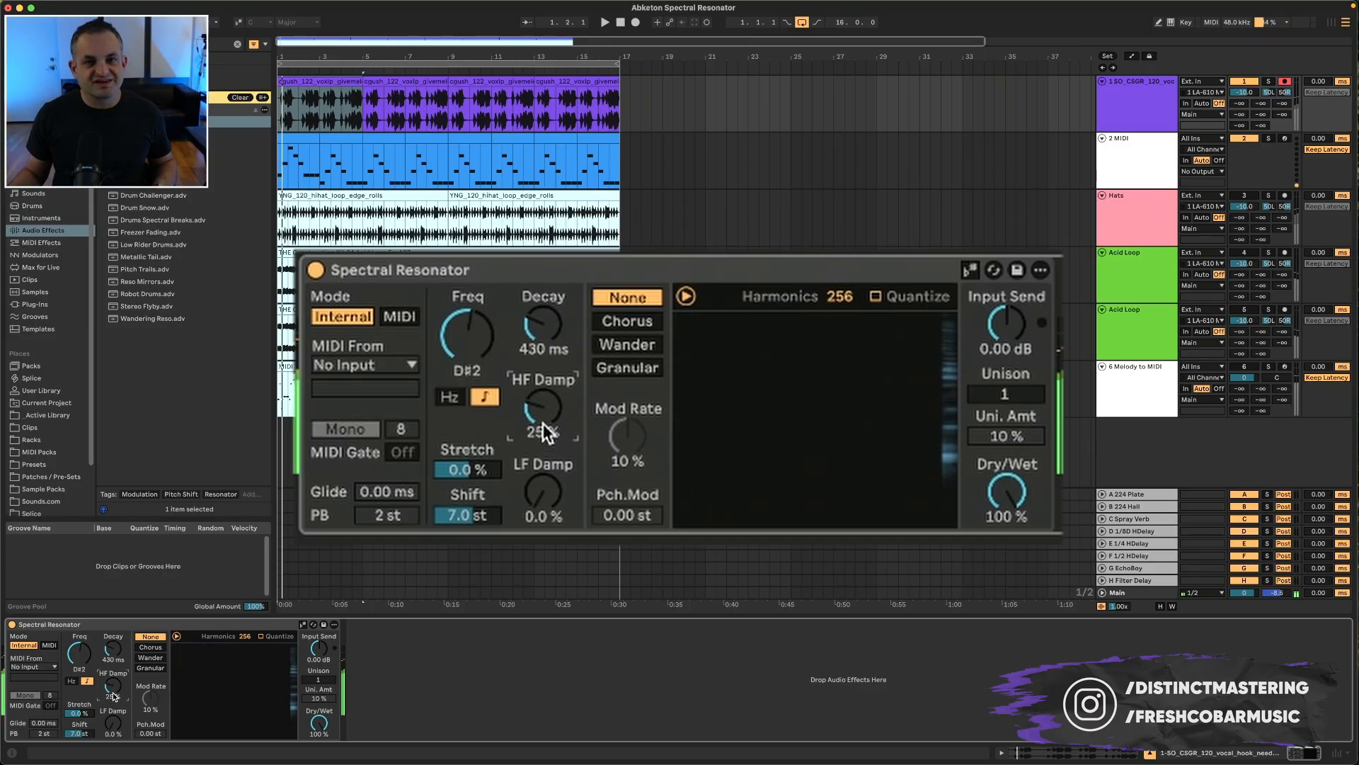
left_click_drag(546, 430, 547, 410)
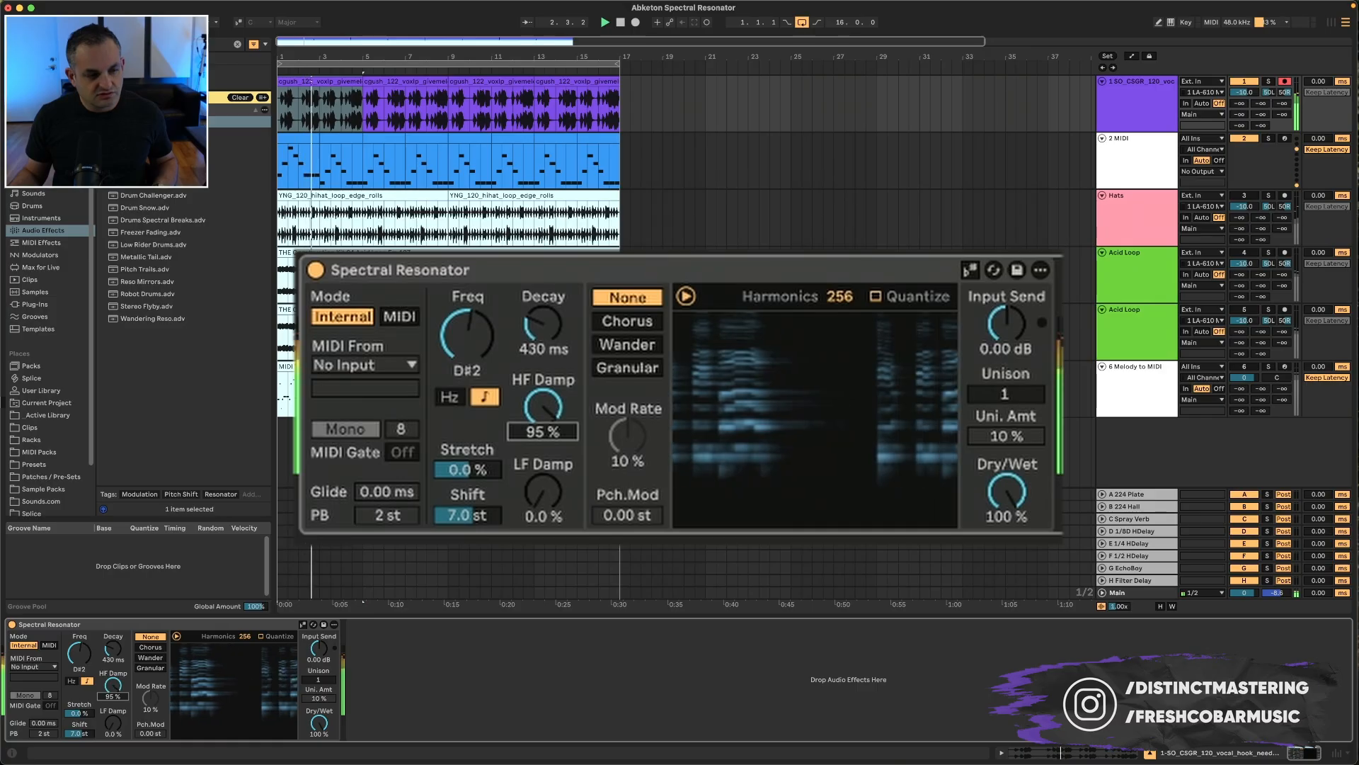
Step: Set HF Damp to 52% and LF Damp to 50%
mouse_move(1007, 492)
left_mouse_down()
mouse_move(1006, 559)
mouse_move(1007, 492)
left_mouse_up()
left_click_drag(543, 506, 543, 504)
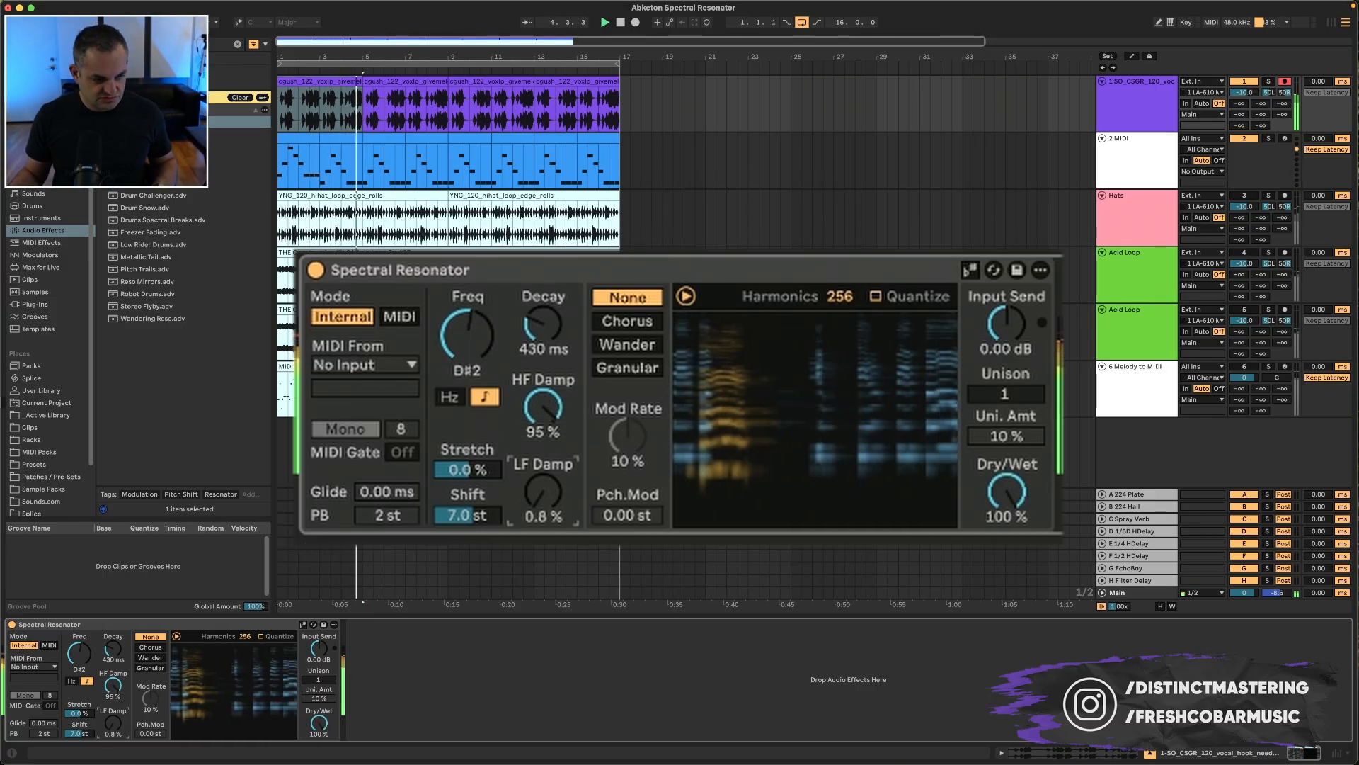
mouse_move(117, 723)
left_mouse_down()
mouse_move(116, 657)
mouse_move(114, 698)
left_mouse_up()
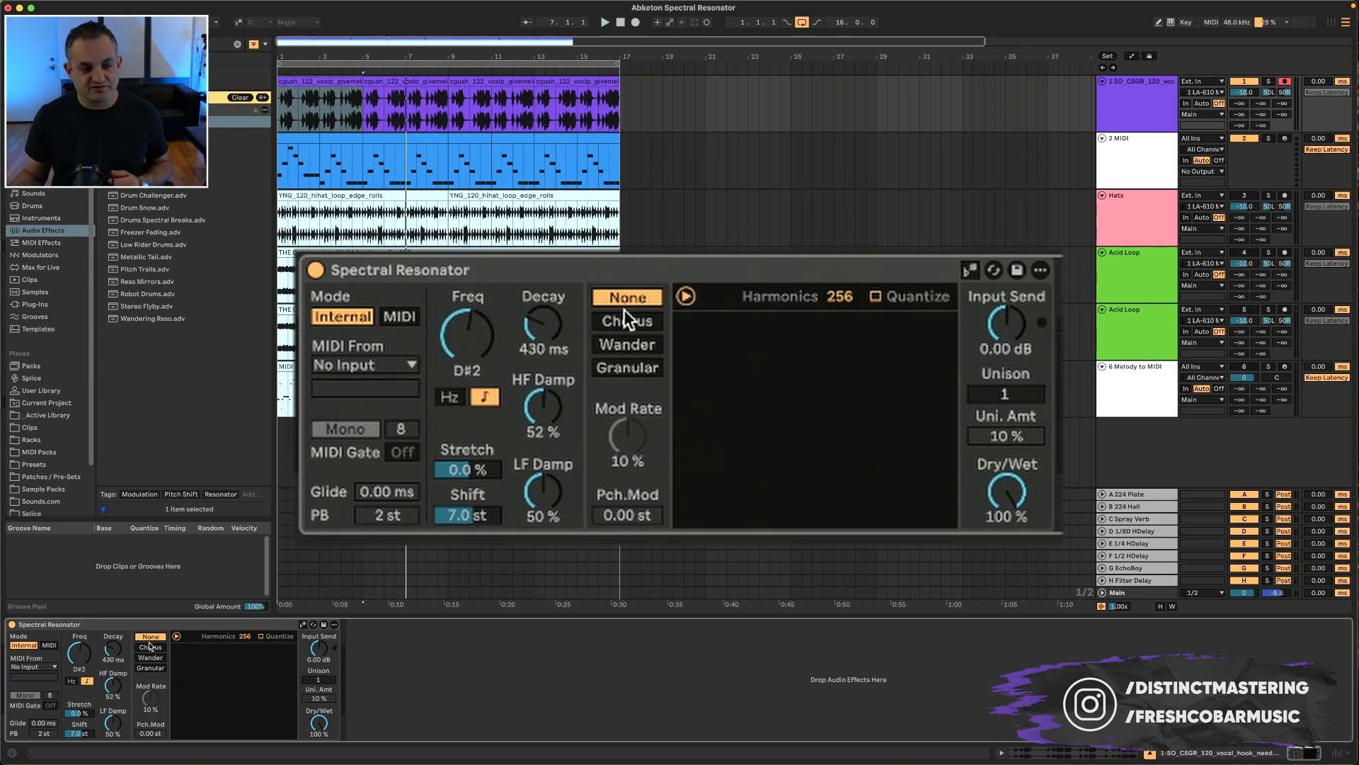
Step: Cycle through the Chorus, Wander and Granular modulation modes, returning to None
left_click(625, 318)
left_click(624, 339)
left_click(623, 361)
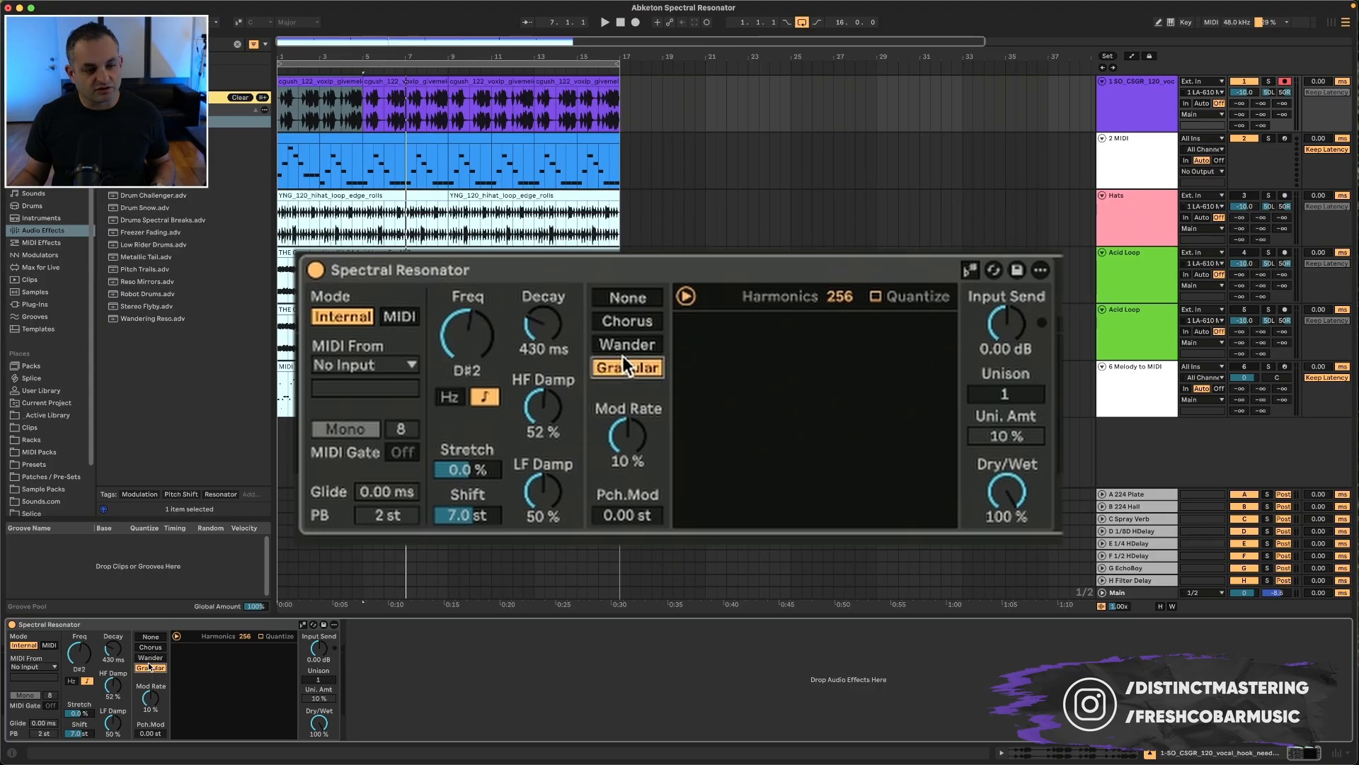
left_click(627, 299)
key("space")
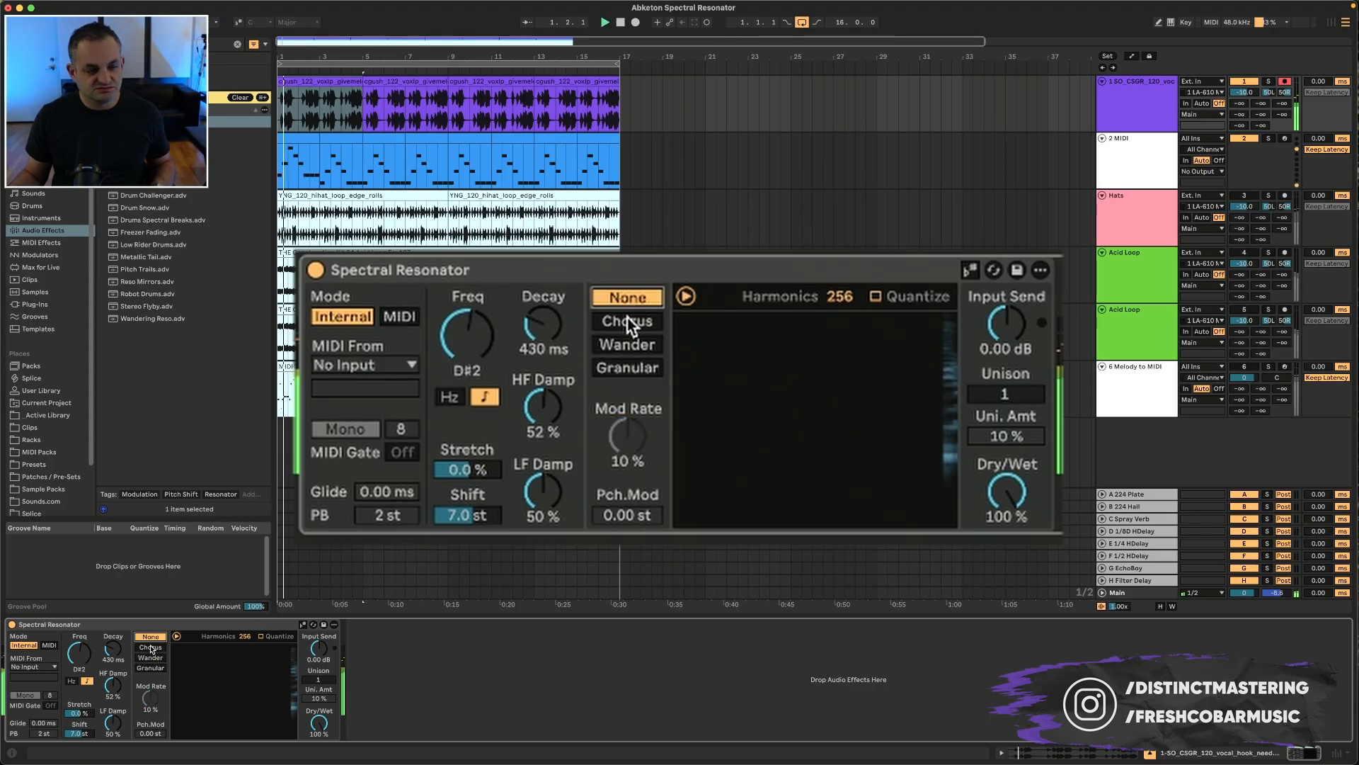
Step: Audition the modulation modes and settle on Granular with Mod Rate 23% and Pch.Mod 0.98 st
left_click(628, 322)
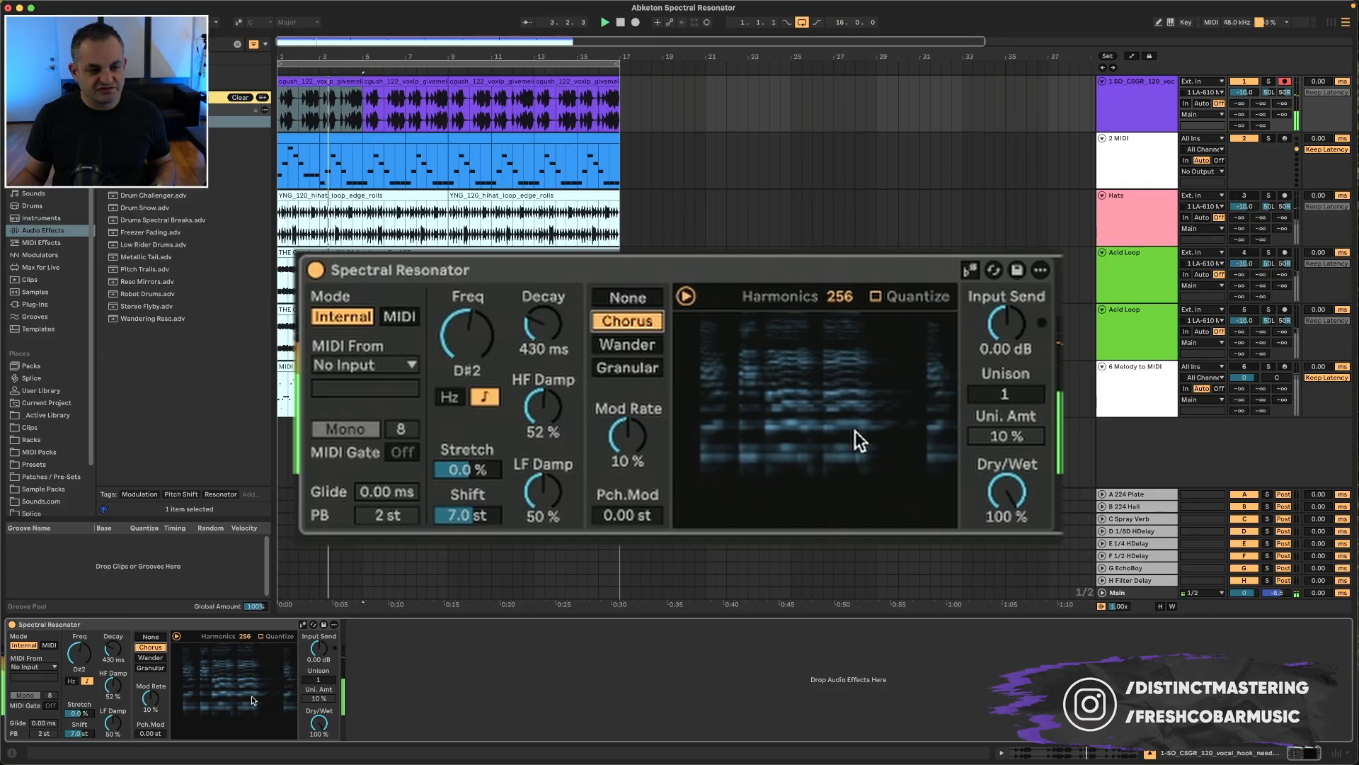
left_click(635, 344)
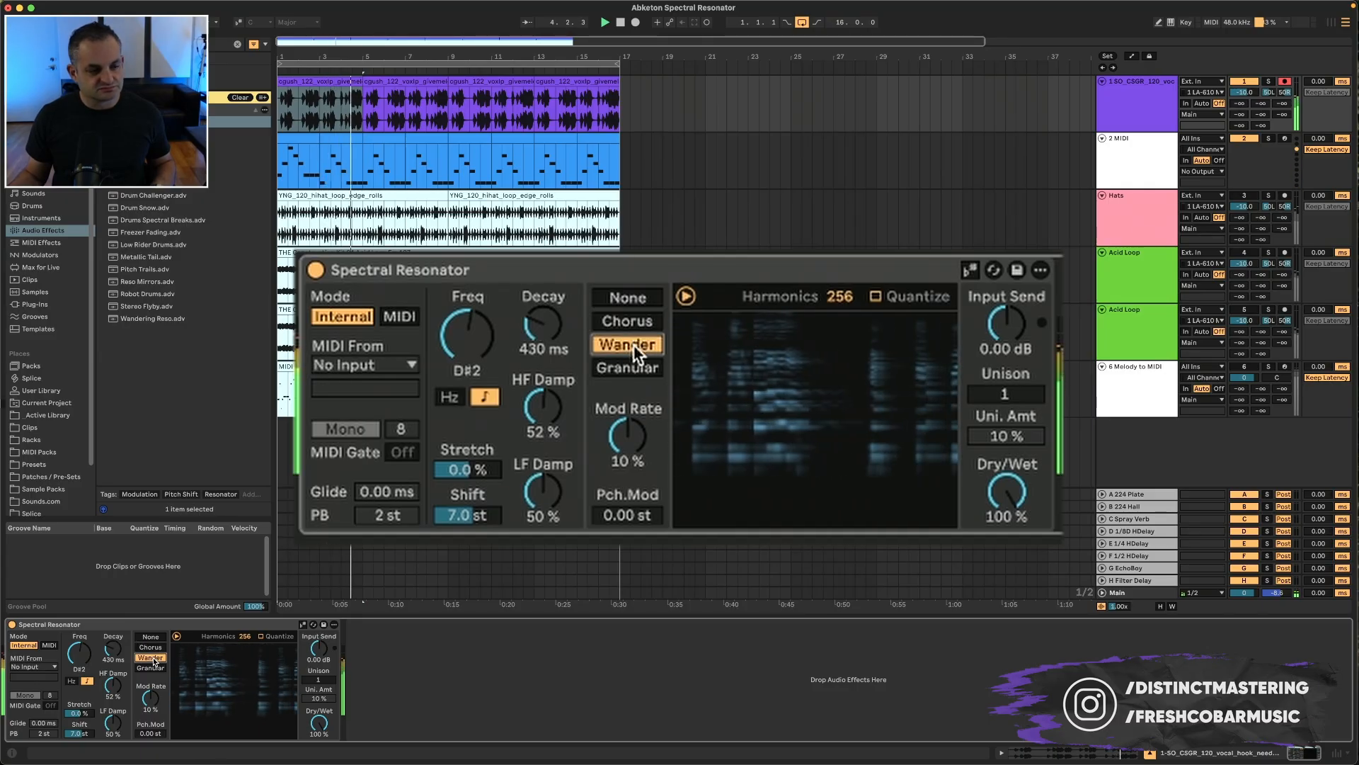
left_click(629, 370)
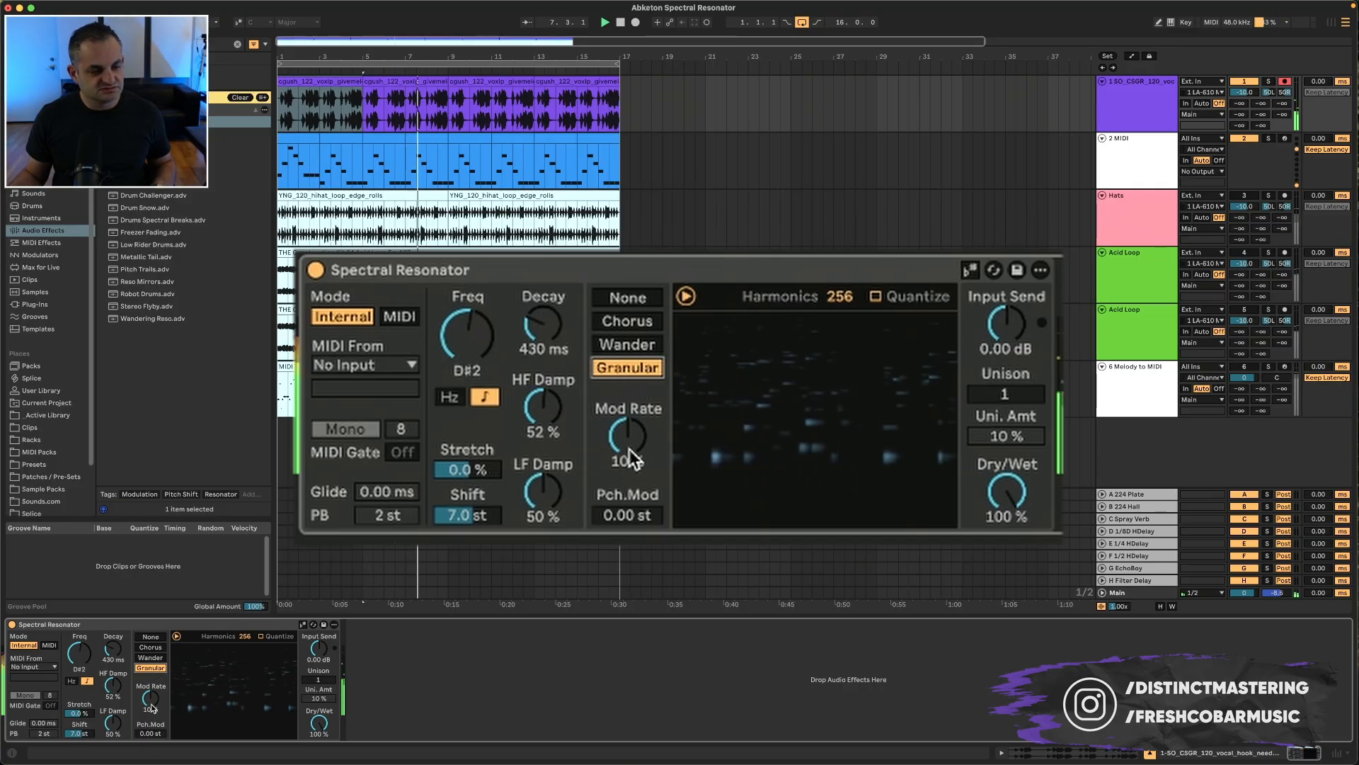
left_click_drag(632, 459, 627, 508)
left_click_drag(152, 729, 152, 691)
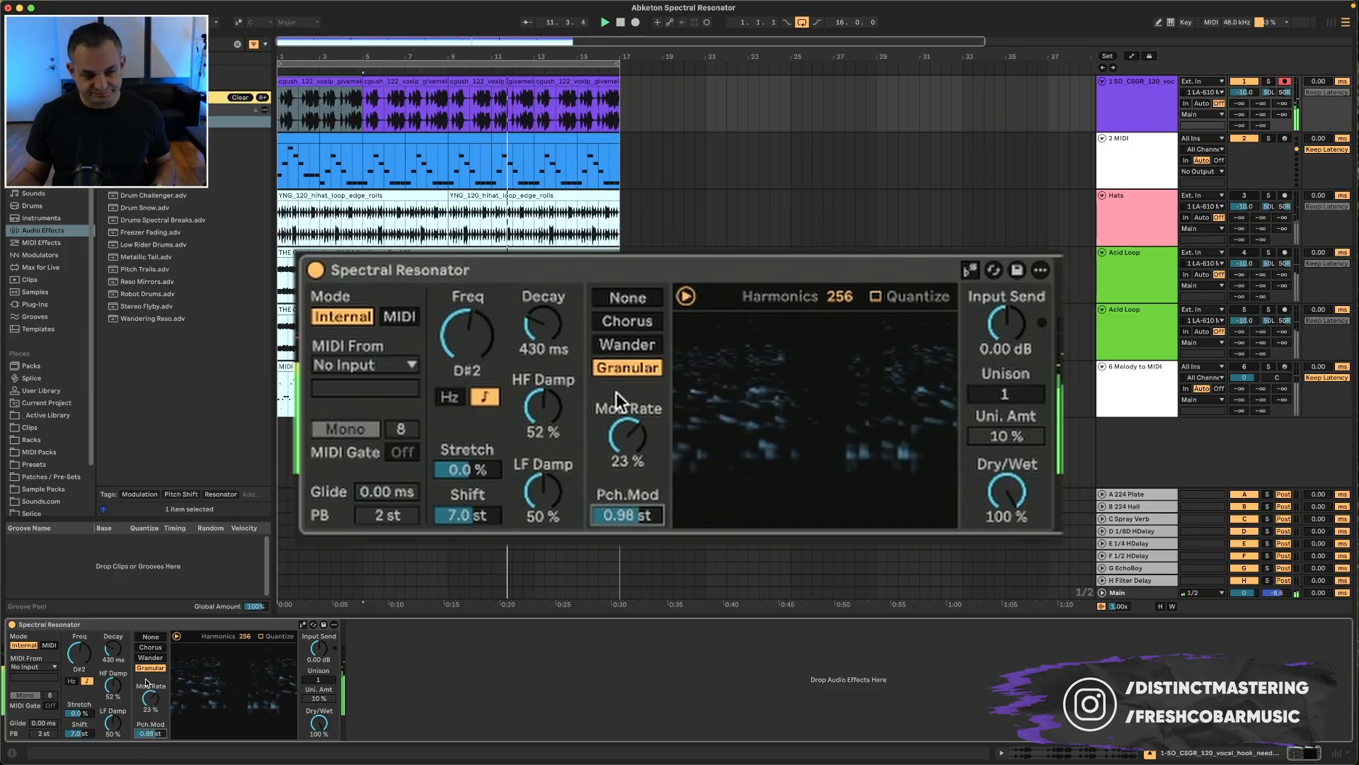
Step: Switch to Wander modulation, set Mod Rate to 16% and reset Pch.Mod to 0.00 st
left_click(150, 655)
left_click_drag(151, 698, 150, 706)
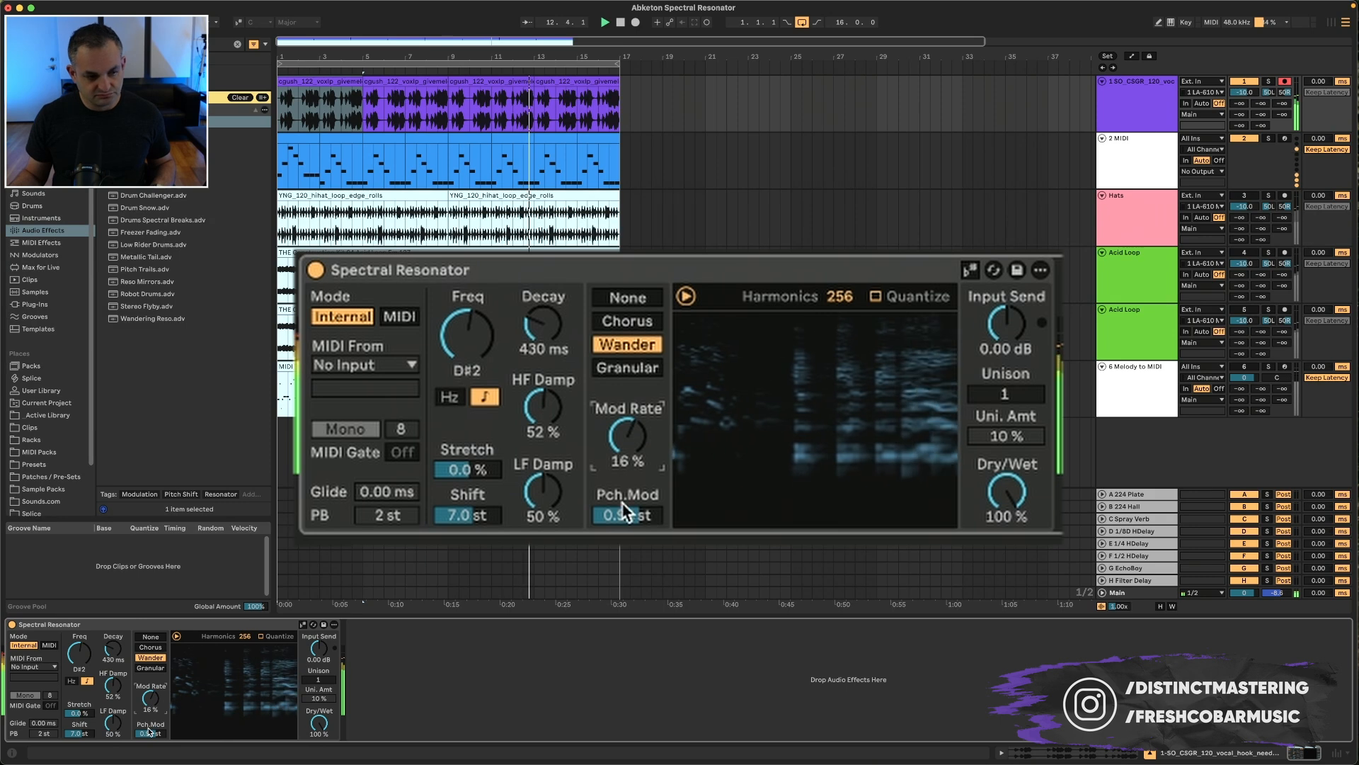
double_click(152, 732)
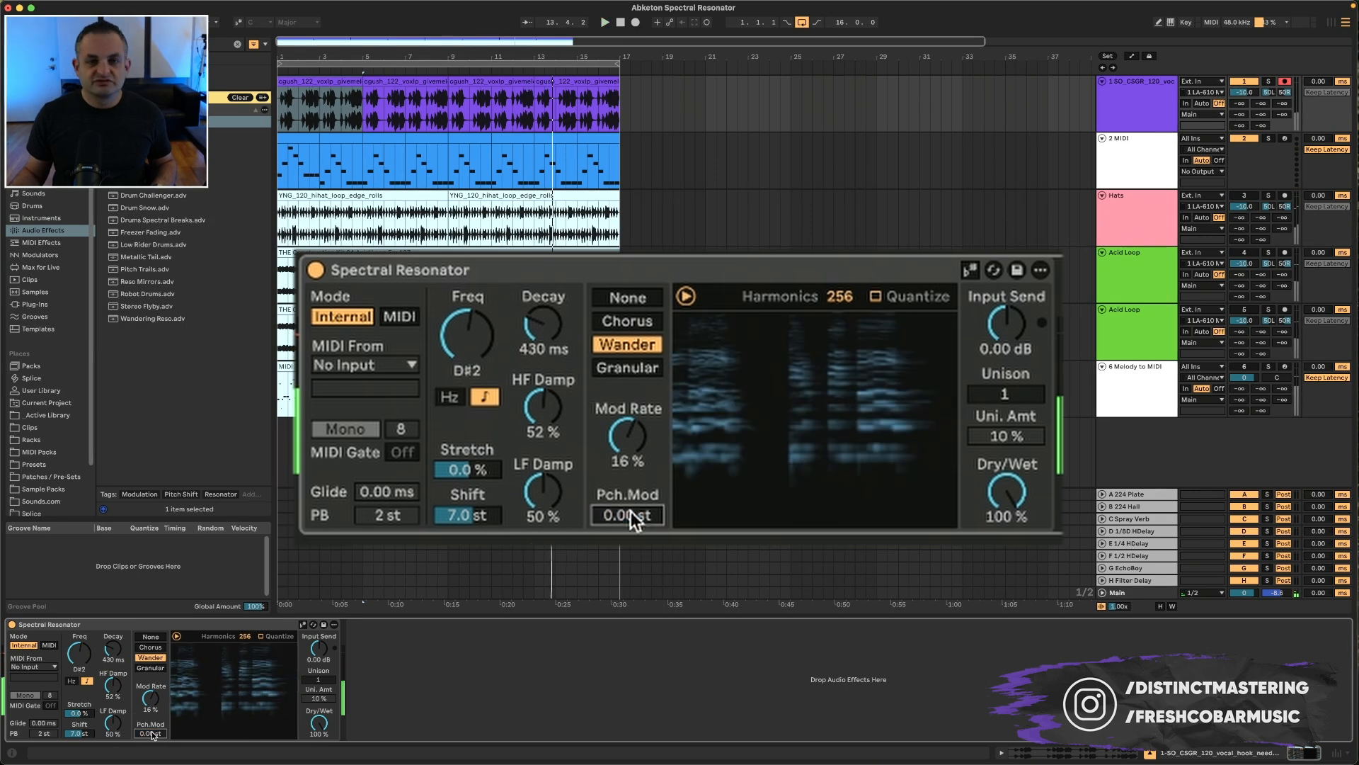
key("space")
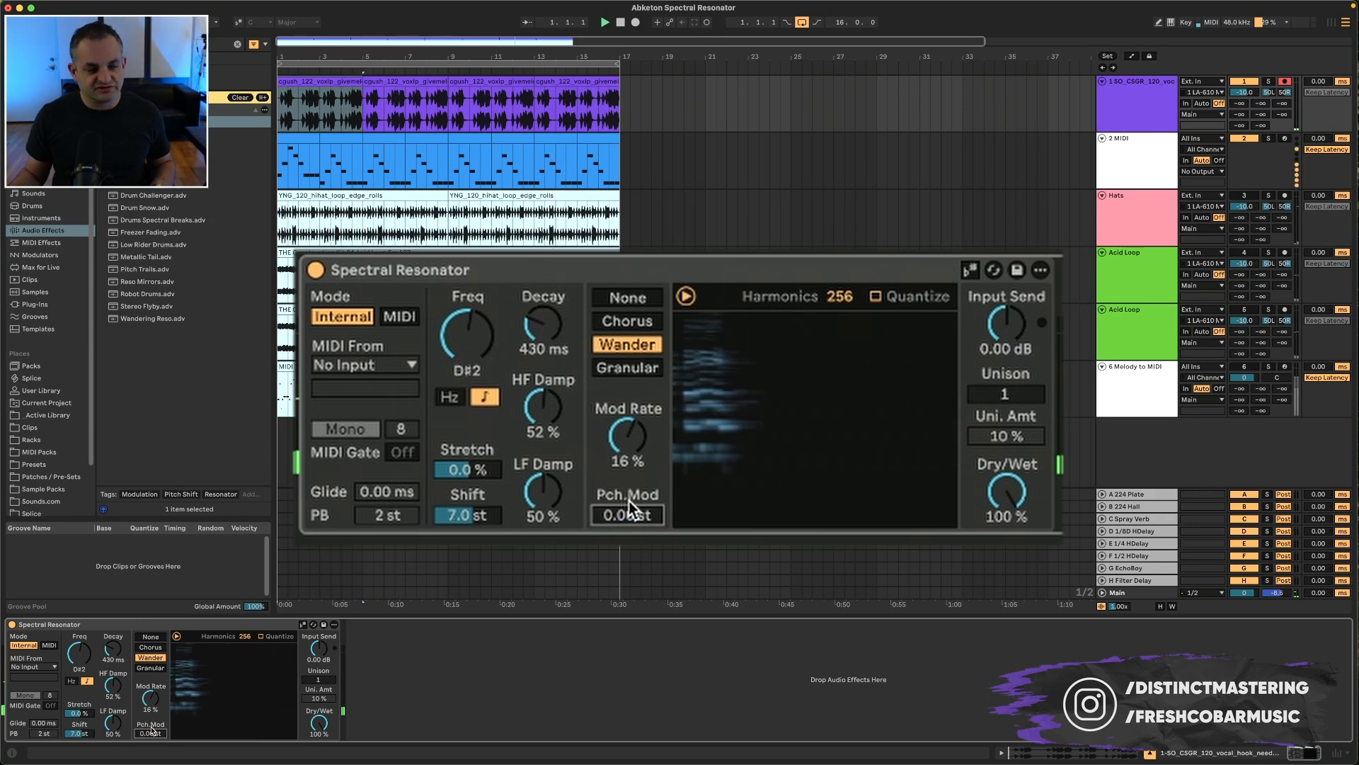
key("space")
Step: Choose Chorus modulation and sweep Harmonics down to 8 and back up to 256
left_click(151, 647)
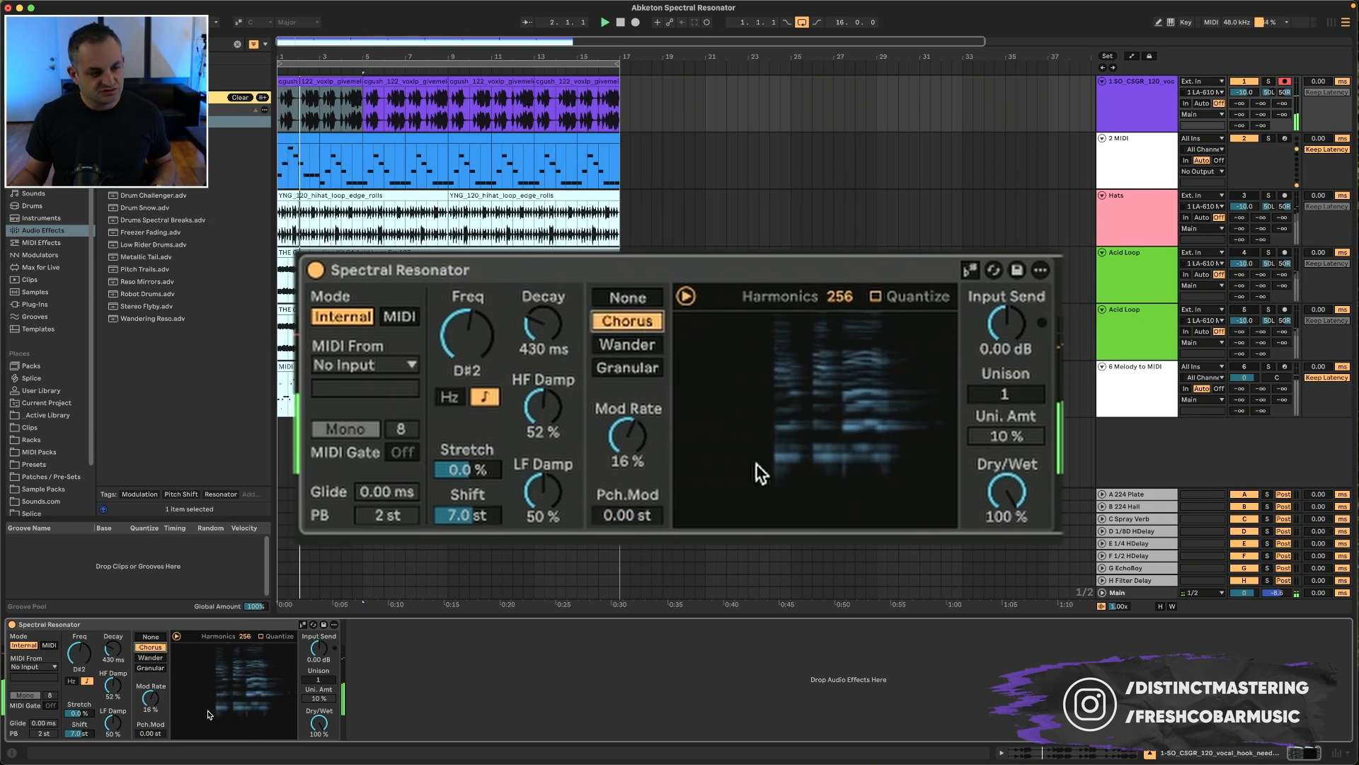
left_click(176, 637)
left_click_drag(245, 636, 245, 704)
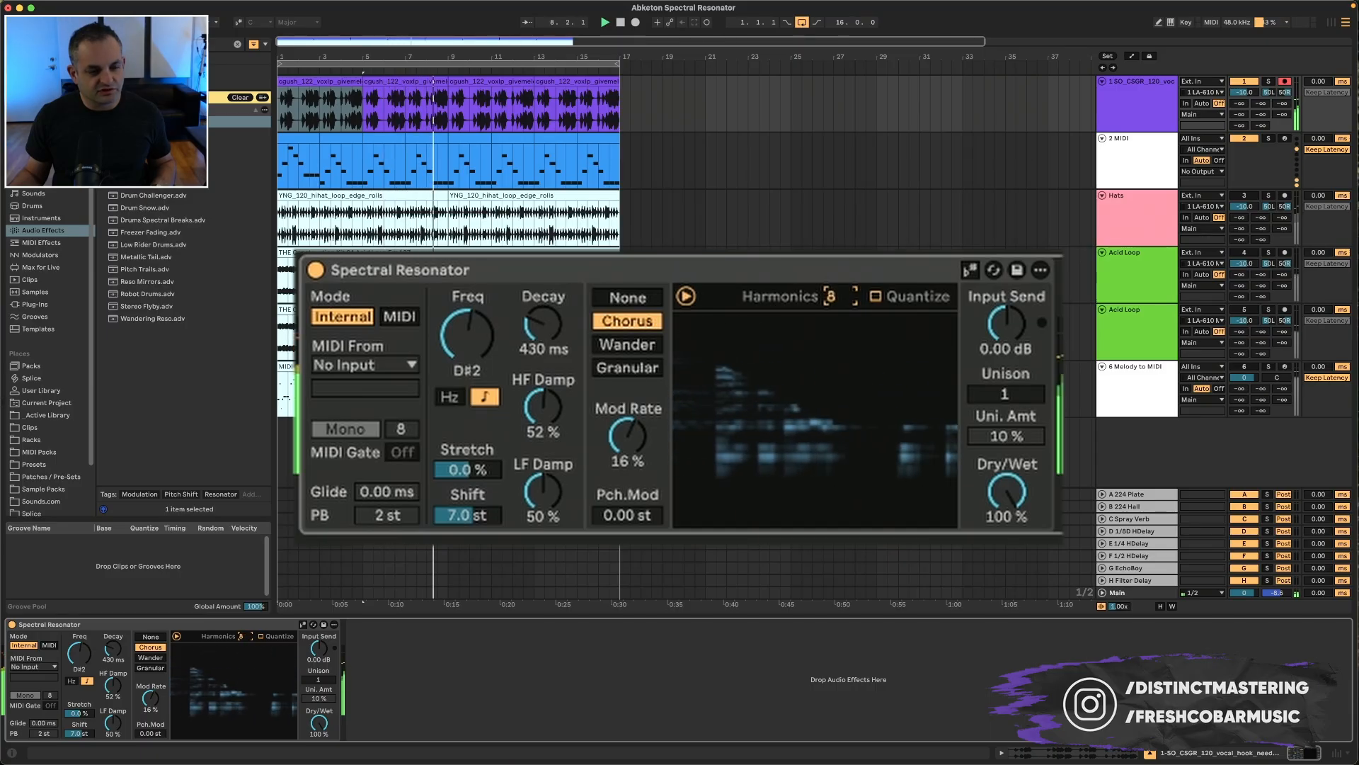
mouse_move(315, 719)
left_mouse_down()
mouse_move(315, 742)
mouse_move(316, 717)
left_mouse_up()
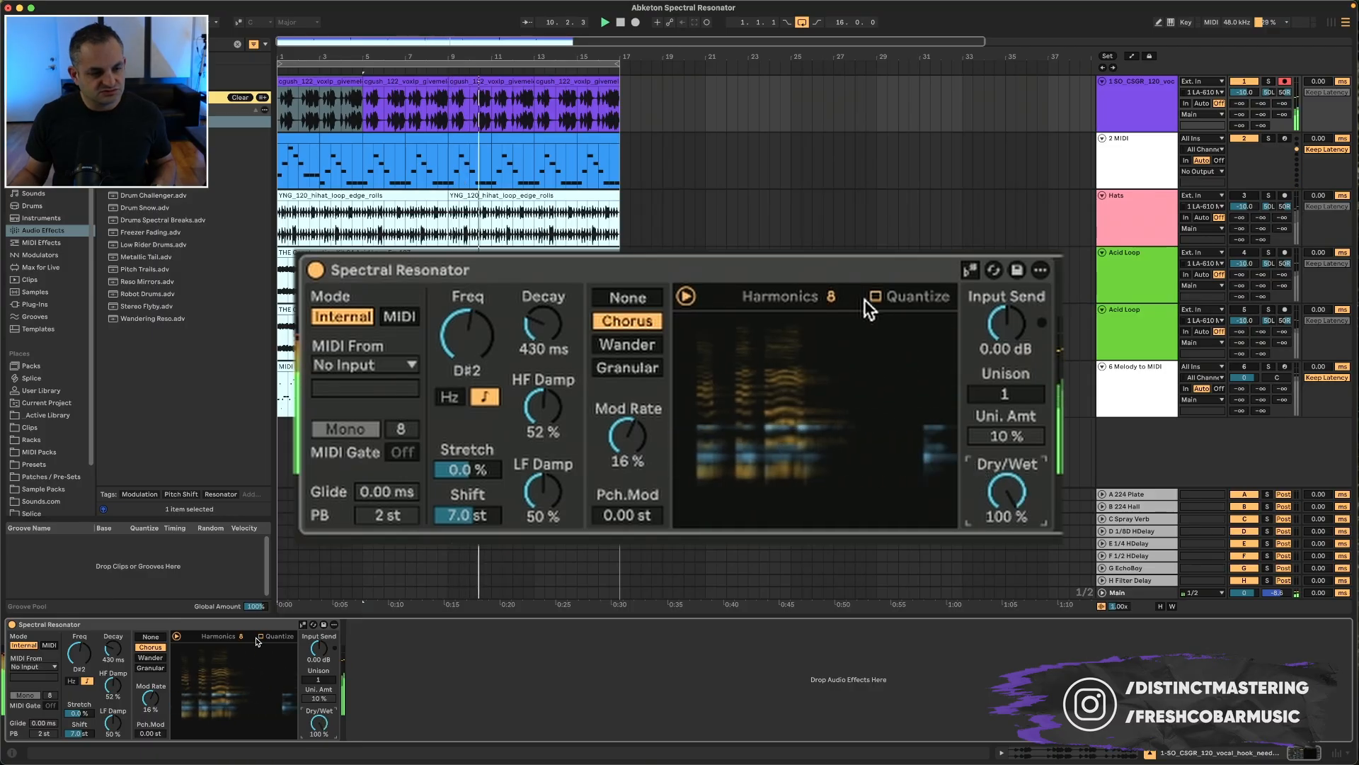
left_click_drag(250, 635, 251, 510)
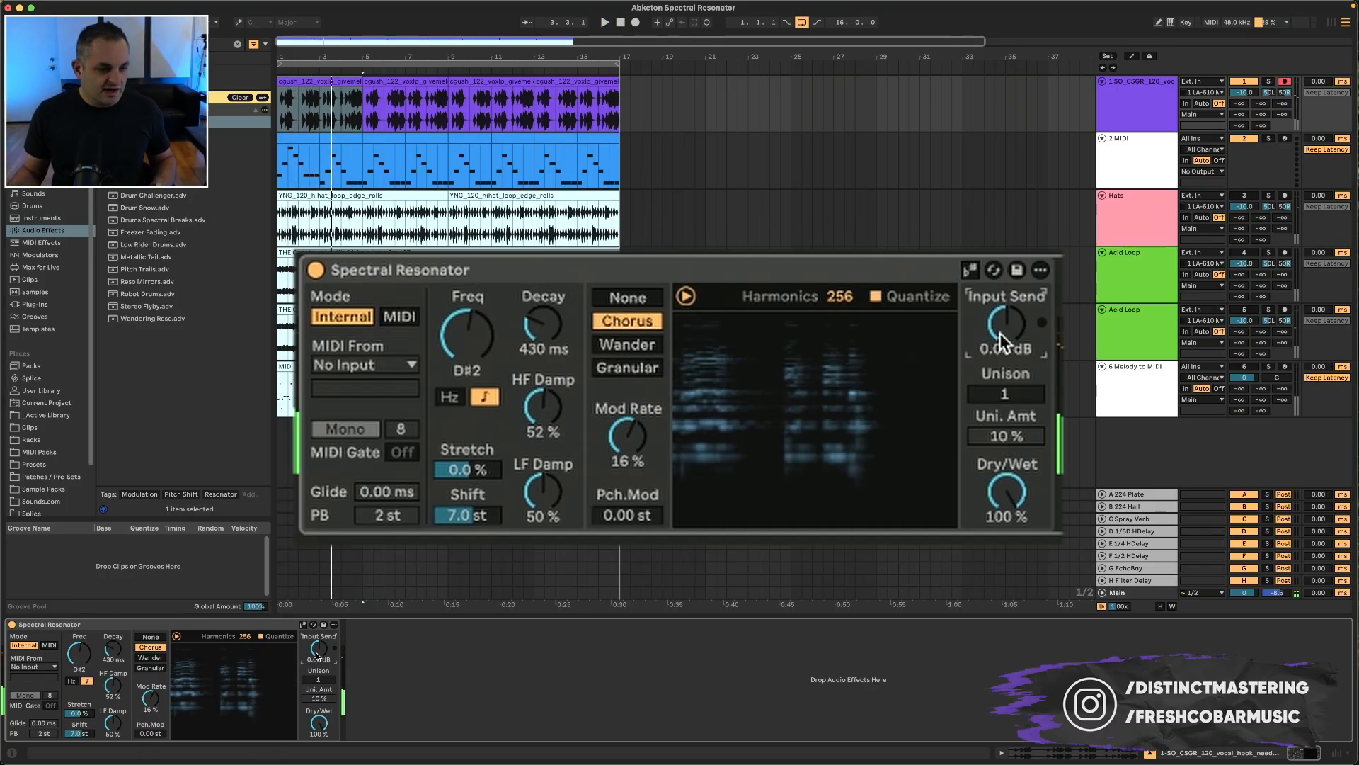
mouse_move(996, 354)
left_mouse_down()
mouse_move(997, 312)
mouse_move(997, 347)
left_mouse_up()
left_click(1043, 324)
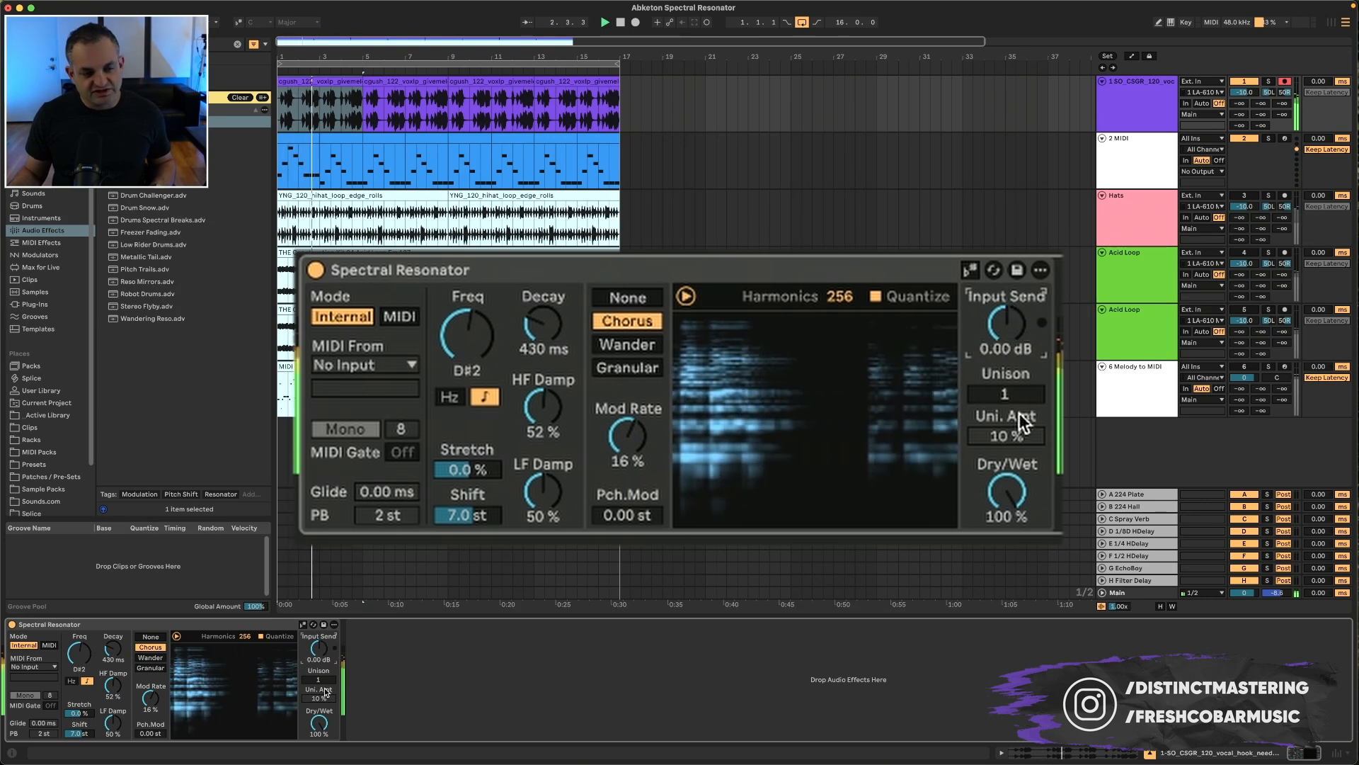
Step: Set Unison to 4 voices, Unison Amount to 4.2% and Dry/Wet to 74% on the vocal's resonator
left_click_drag(1005, 395, 1004, 375)
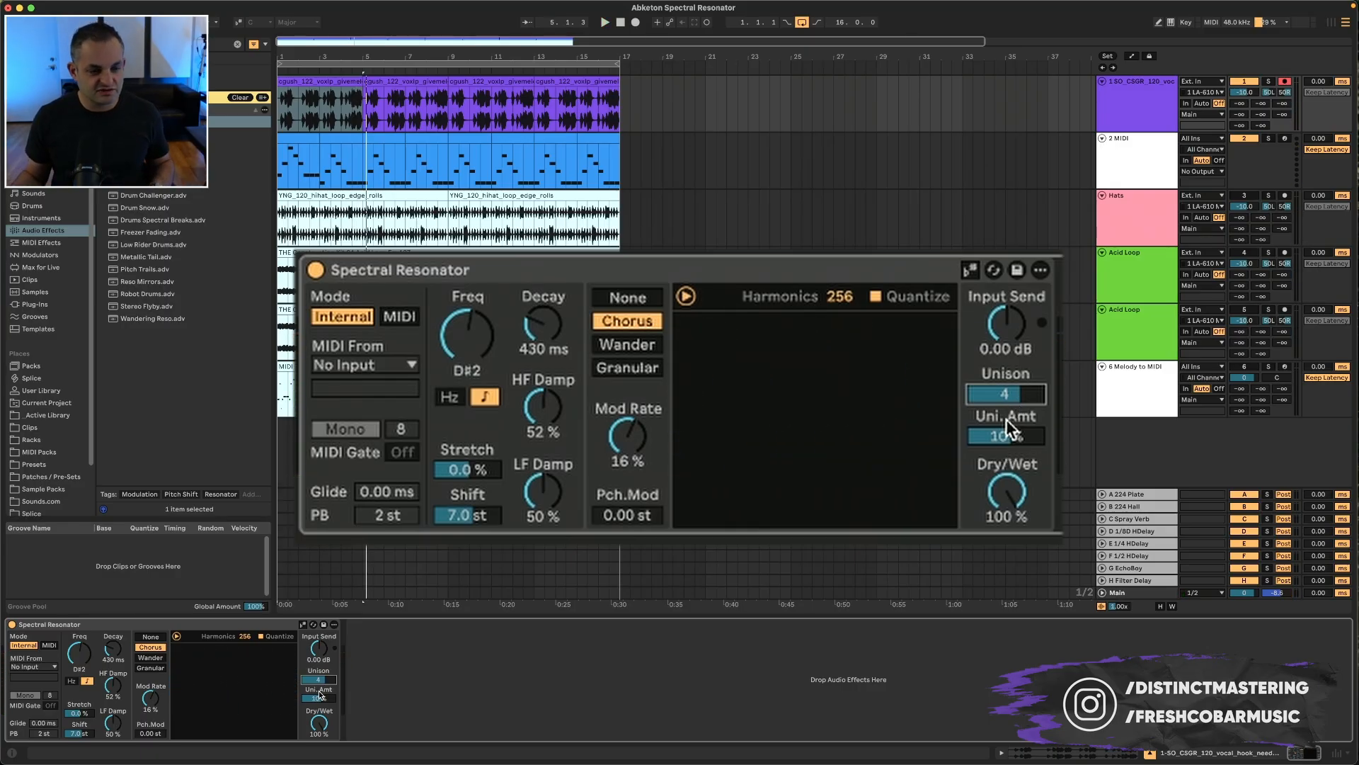
left_click_drag(319, 698, 320, 720)
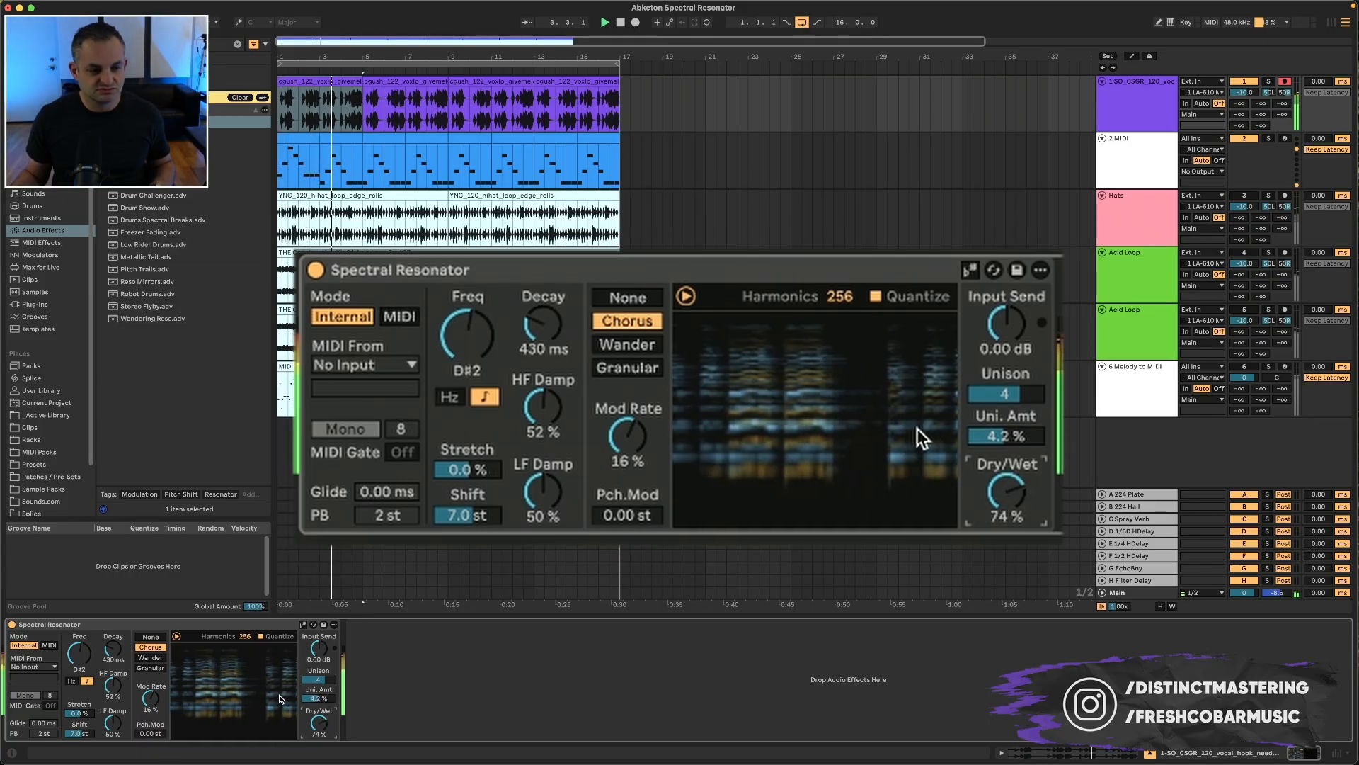
Step: Play the track while sweeping SD Shift down to -12 sd and back to 0 sd
left_click_drag(79, 654, 80, 670)
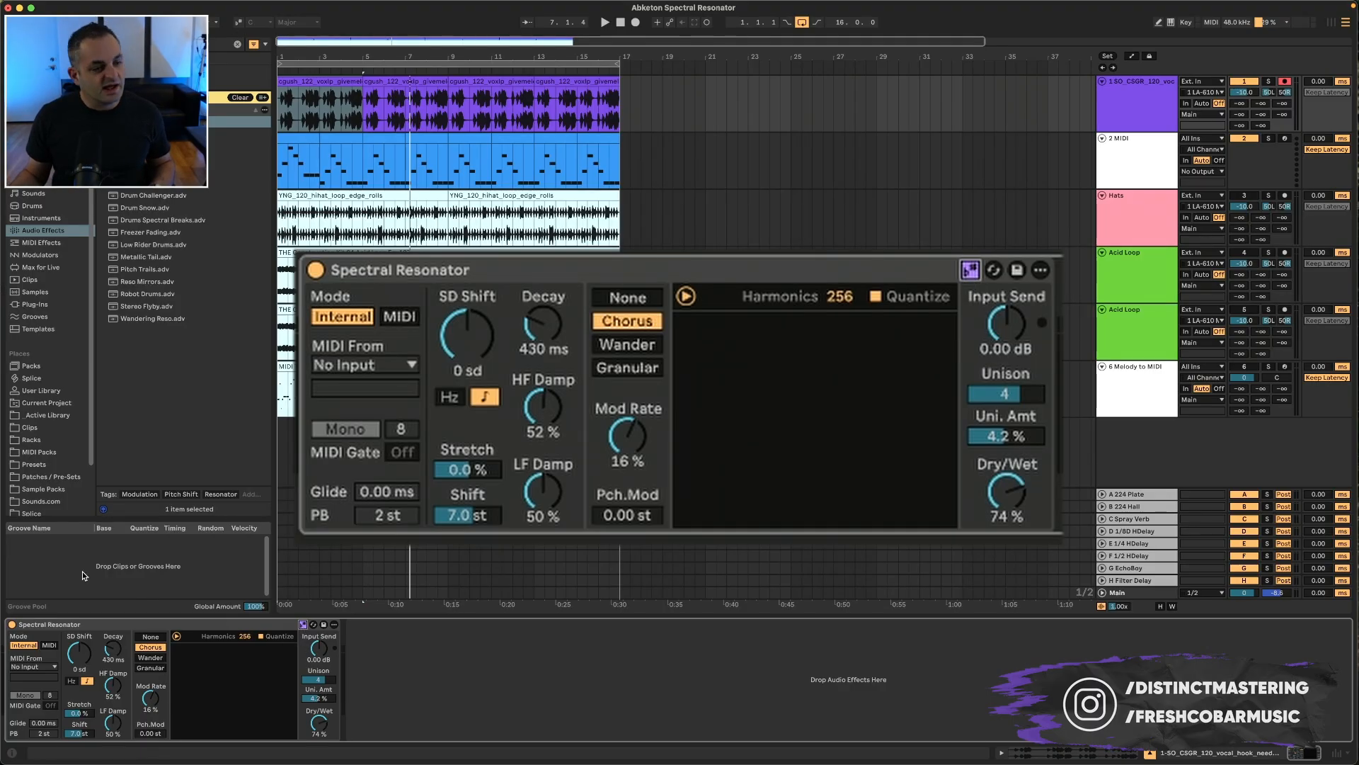
key("space")
left_click_drag(75, 664, 74, 629)
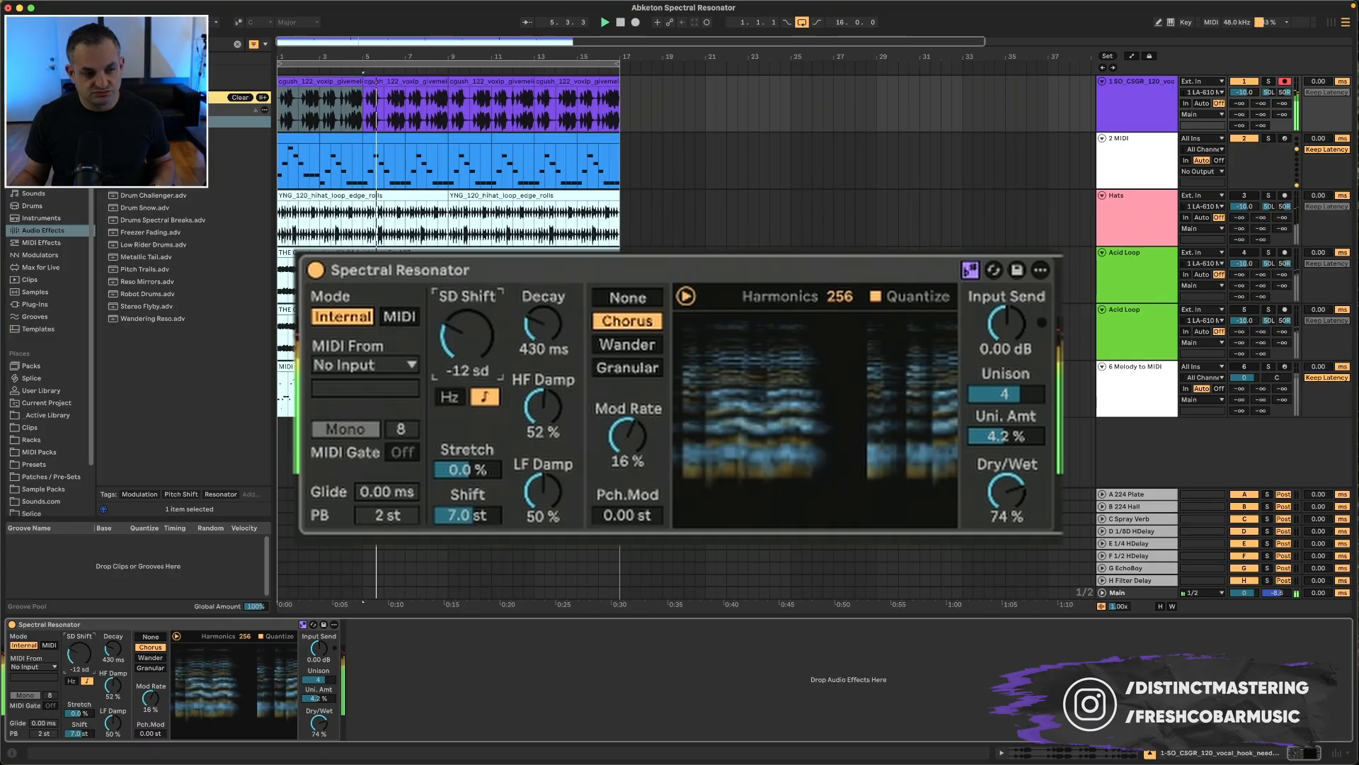
left_click_drag(80, 653, 79, 642)
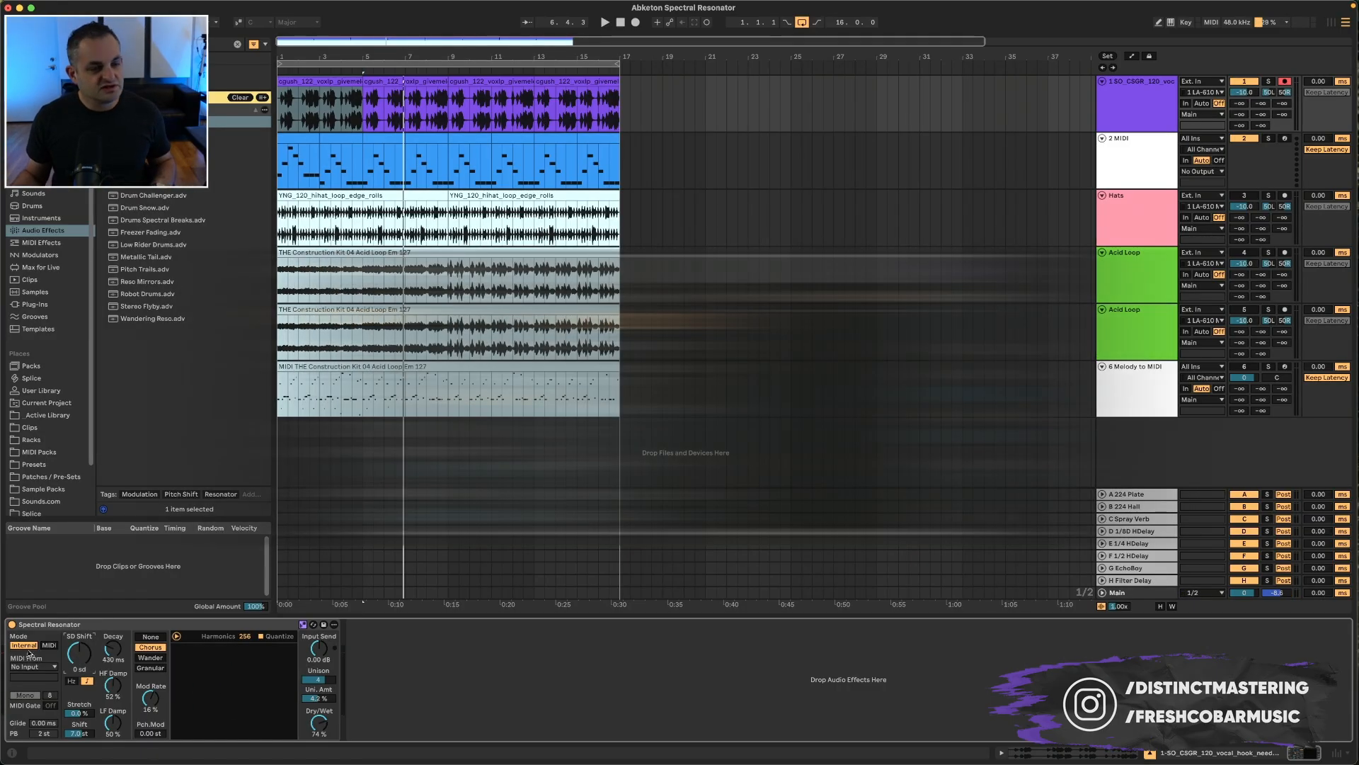
Step: Inspect the MIDI clip on the 2 MIDI track
left_click(423, 135)
left_click(297, 136)
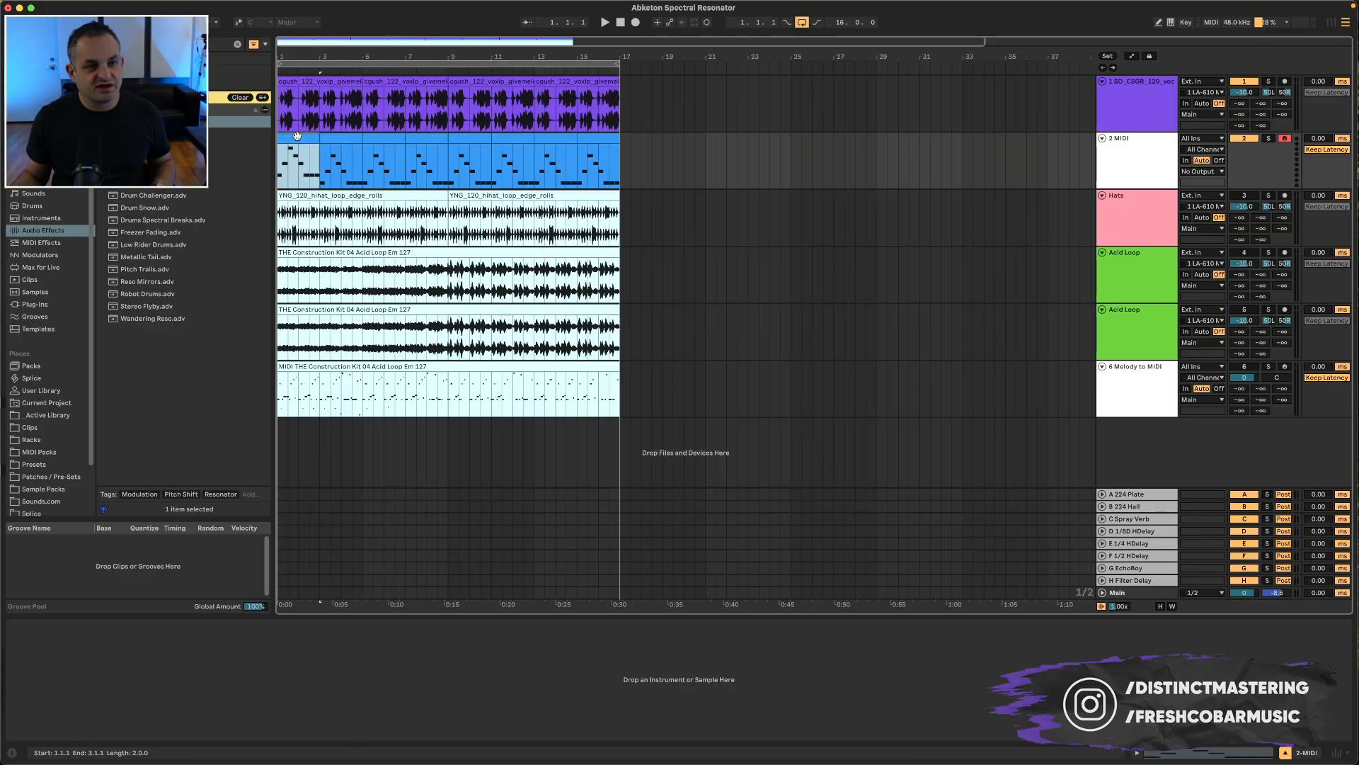
left_click(599, 138, "shift")
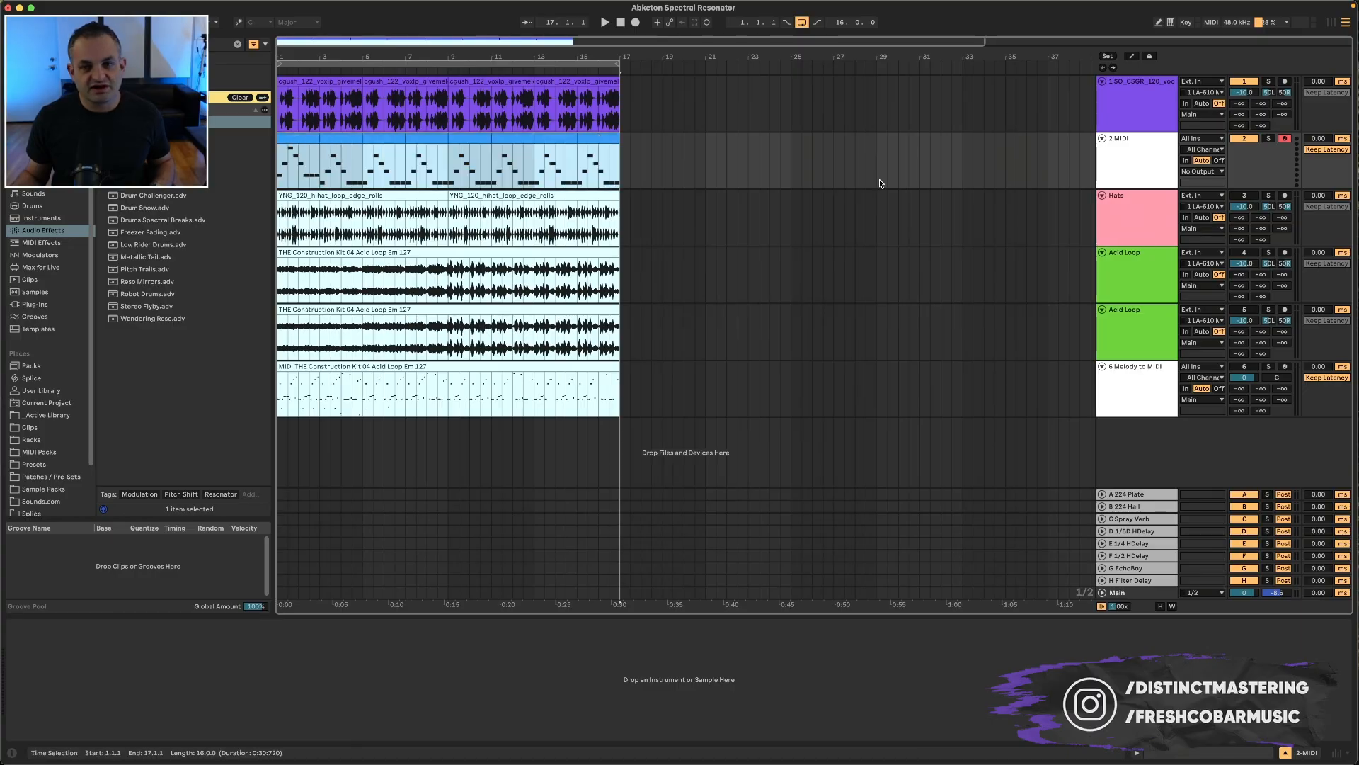
Step: Switch the vocal's Spectral Resonator to MIDI mode with MIDI From set to 2-MIDI, and play
left_click(1137, 97)
left_click(31, 667)
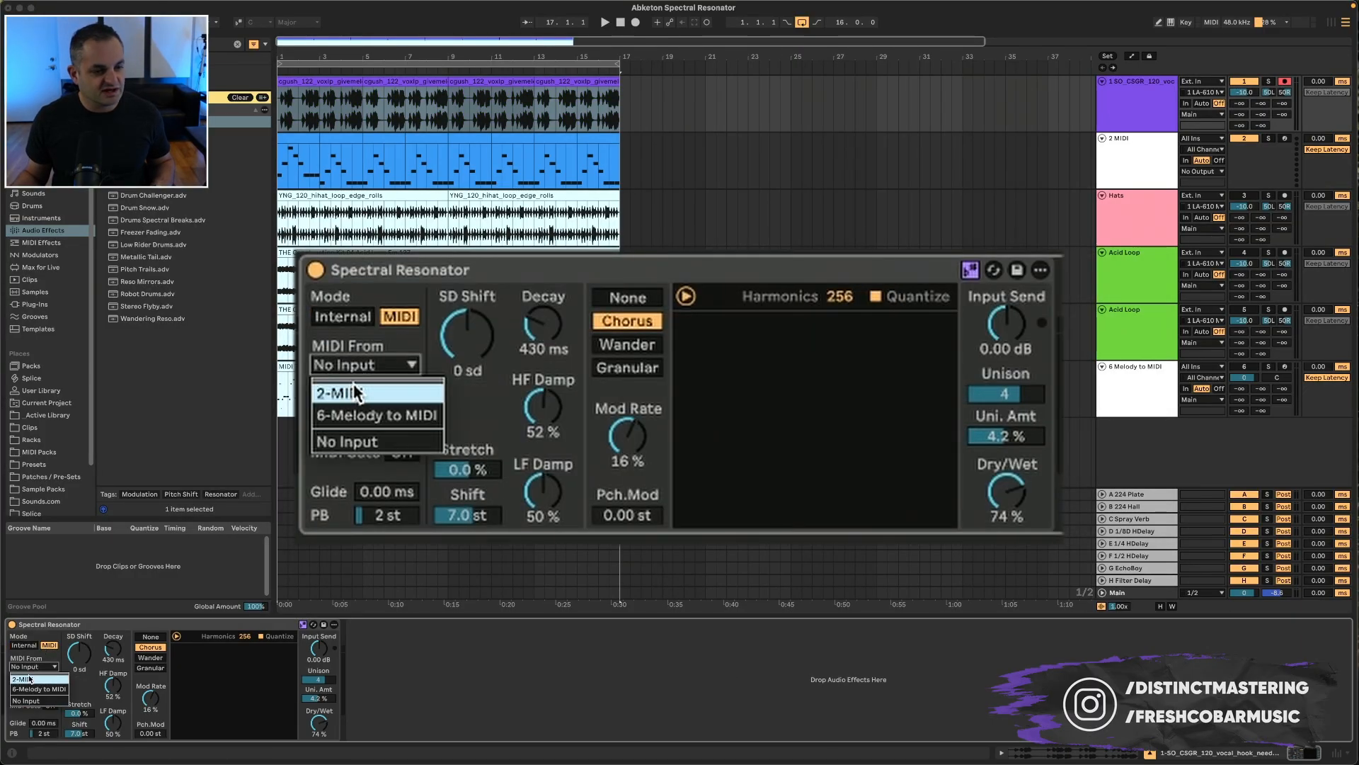
left_click(27, 680)
key("space")
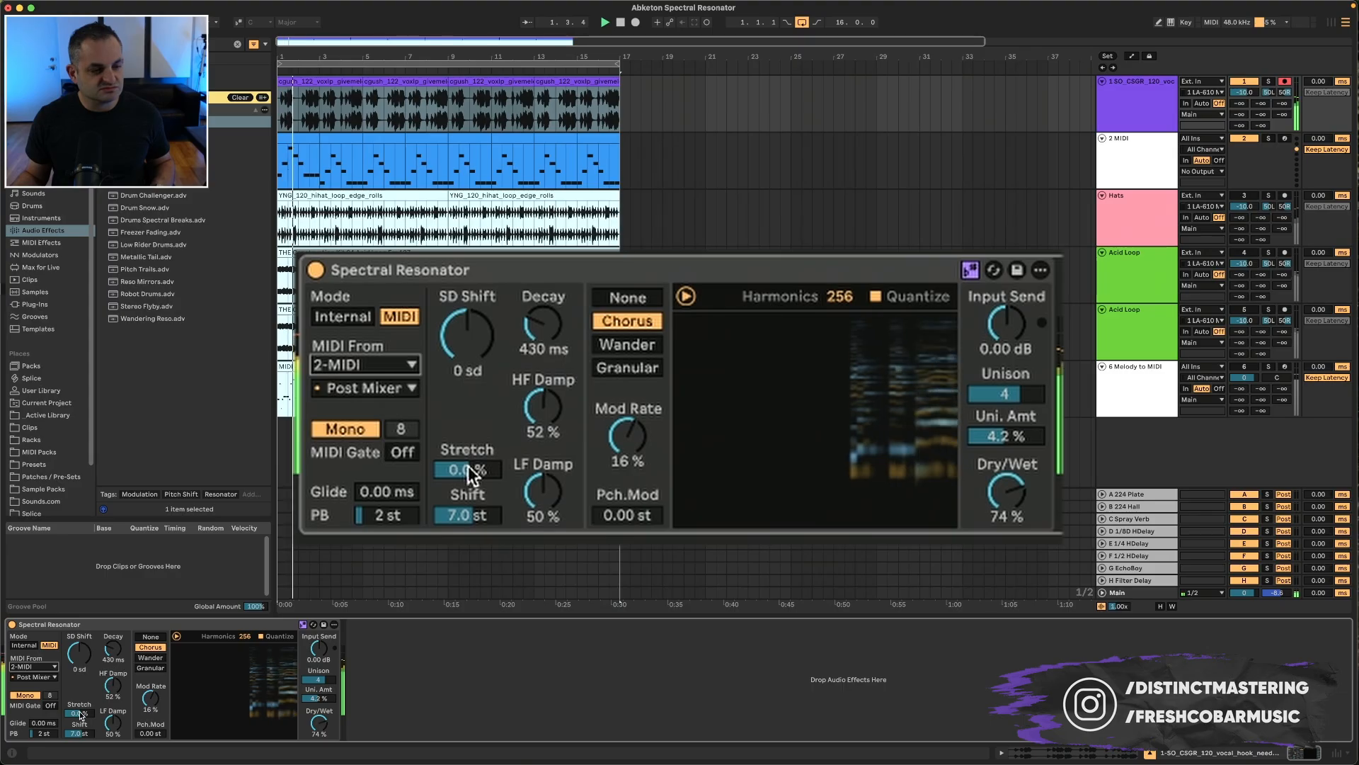
Step: Toggle the voice mode to Poly with 4 voices and back to Mono, and switch MIDI Gate on and off
left_click(366, 431)
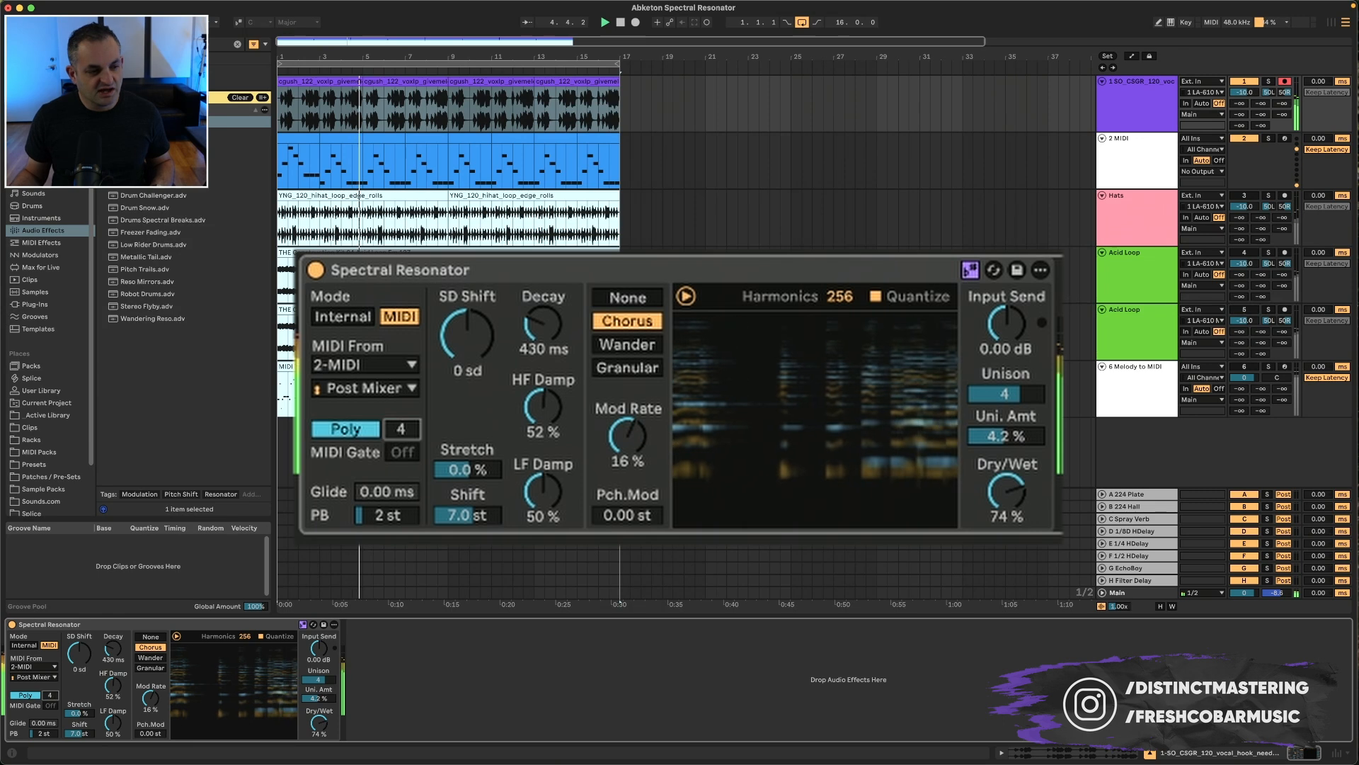
left_click(357, 424)
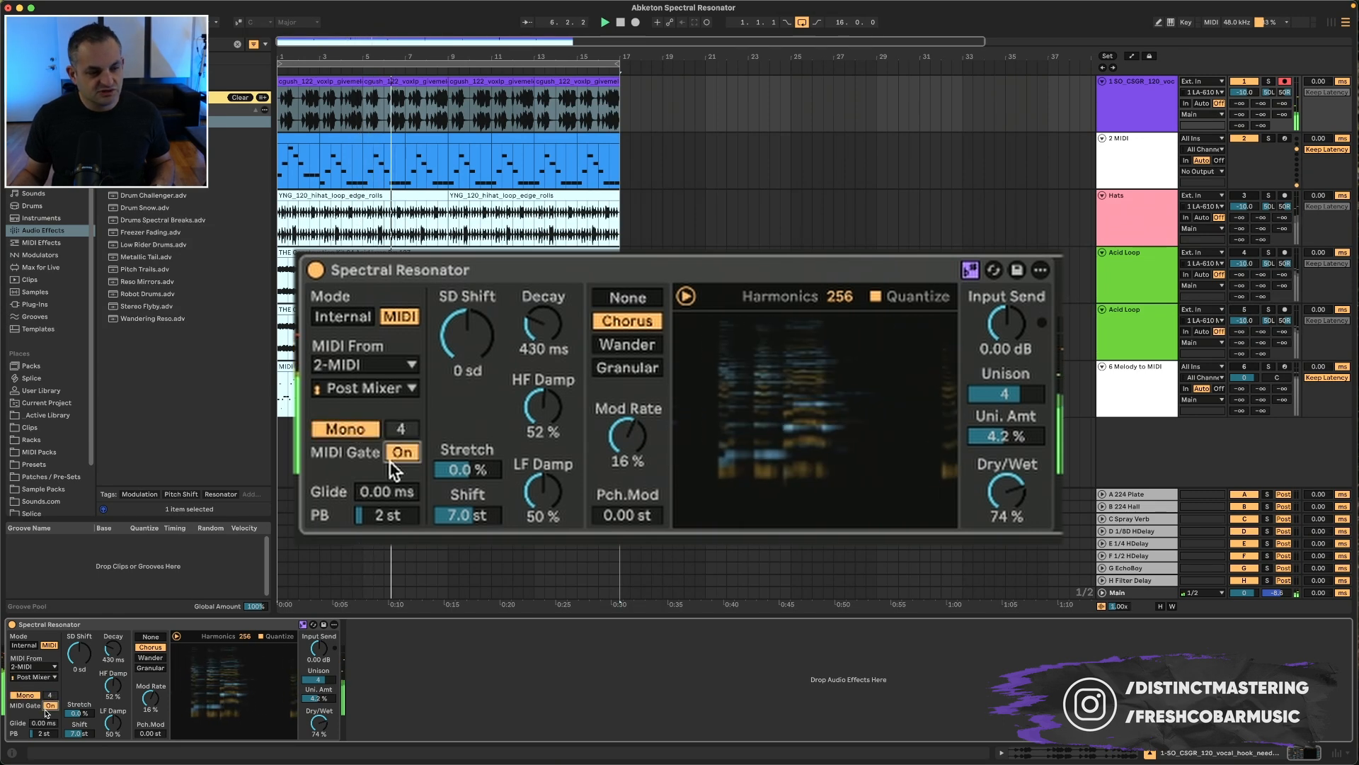
left_click(400, 453)
left_click(401, 453)
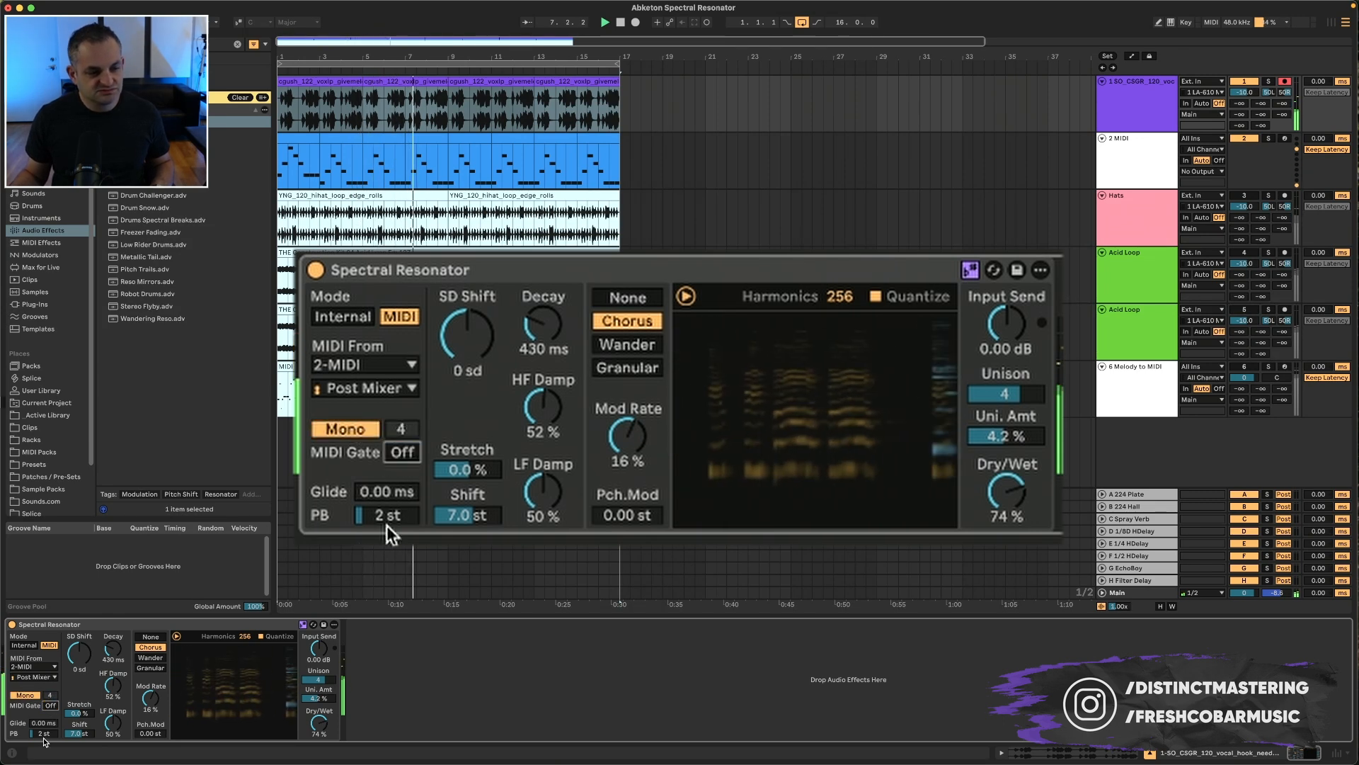
key("space")
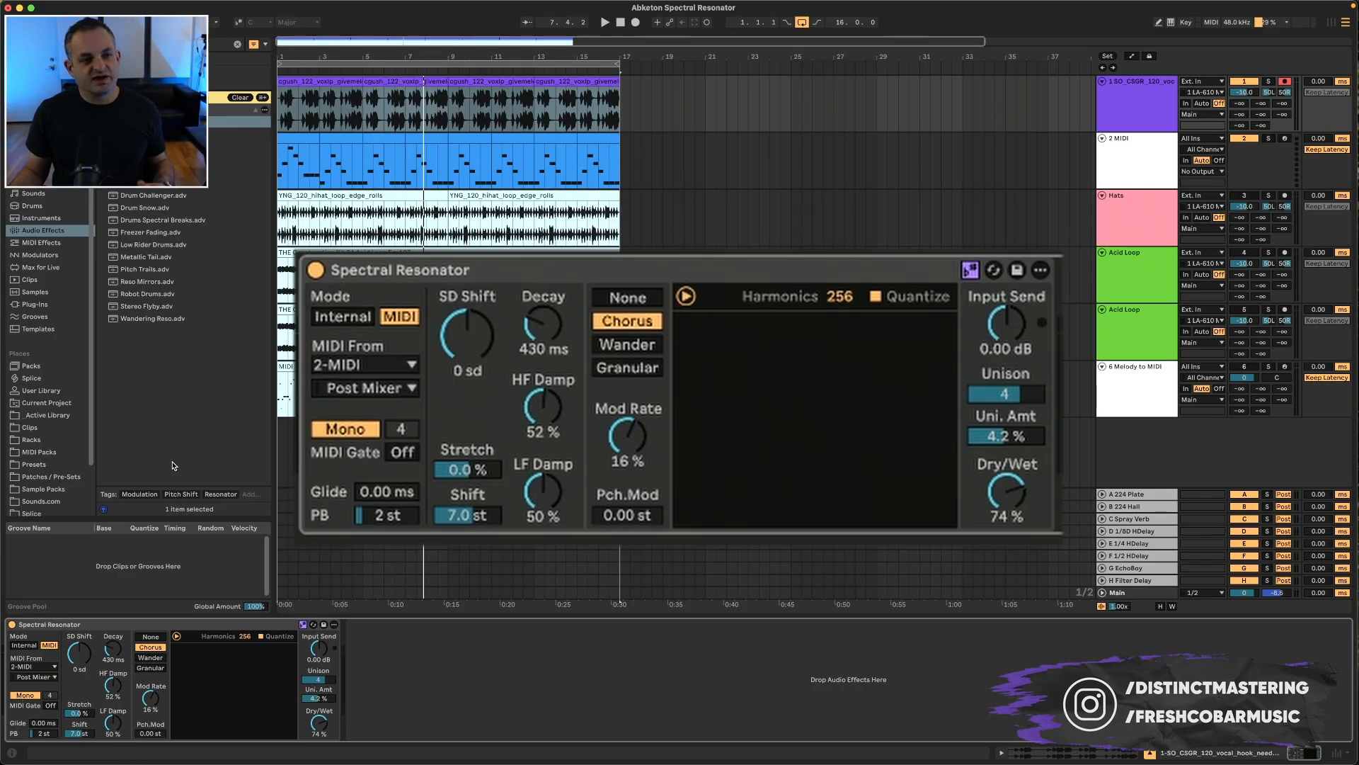
Step: Turn MIDI Gate on and set Glide to 2.12 s while auditioning the track
left_click_drag(356, 174, 364, 168)
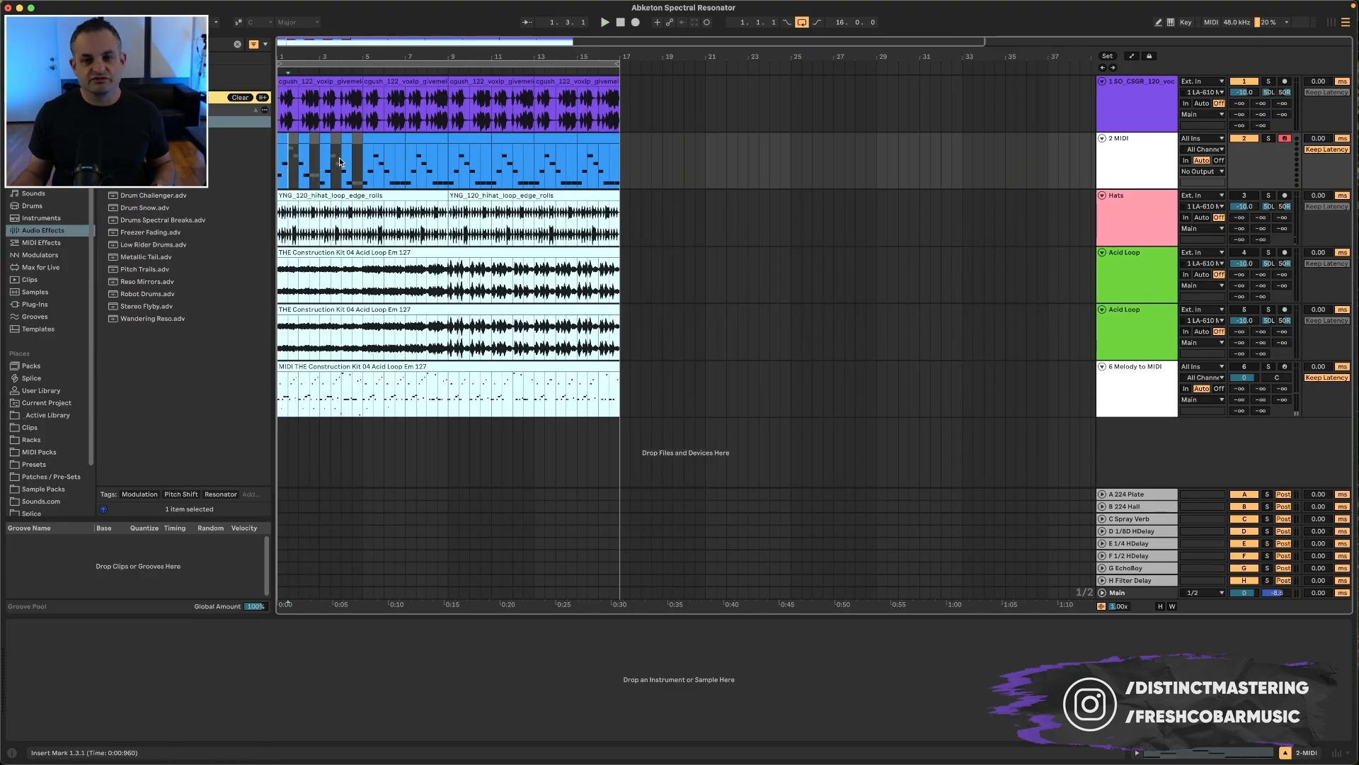
left_click(1025, 125)
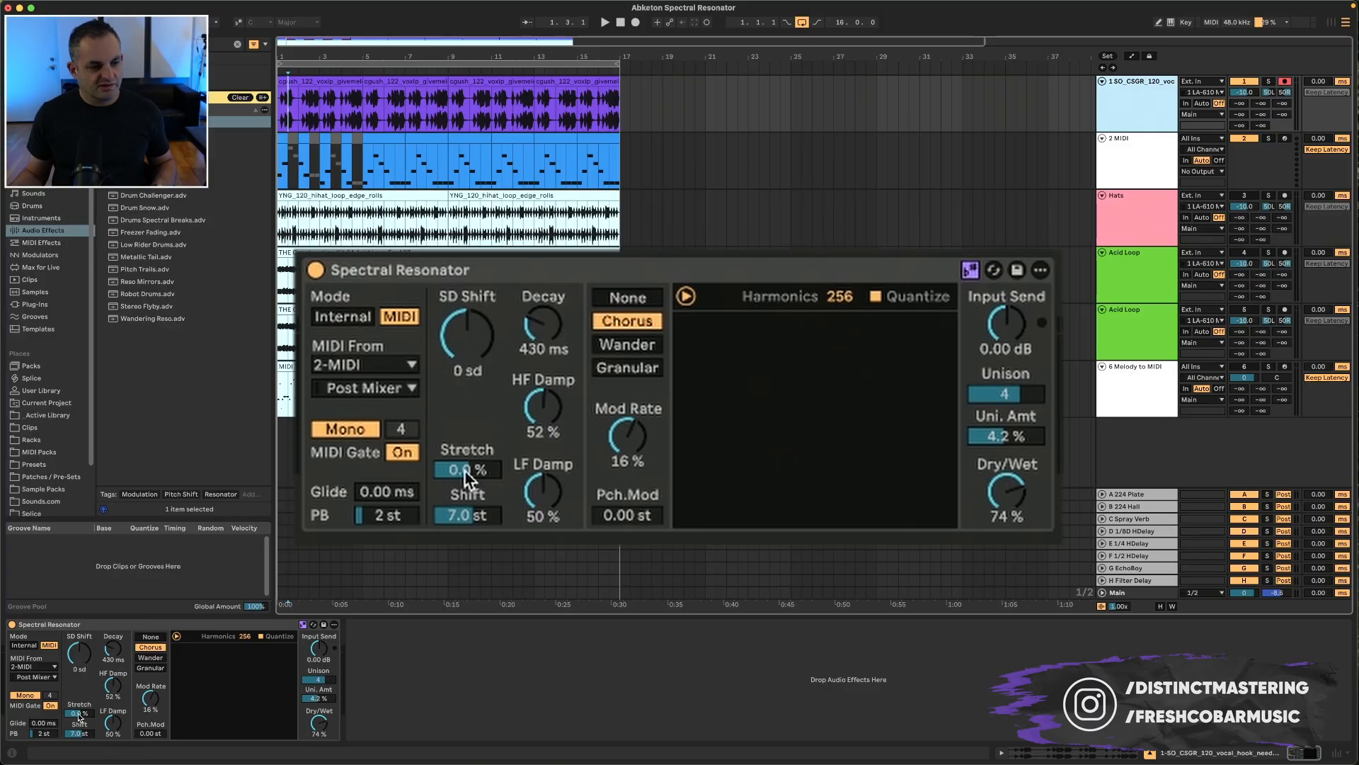
key("space")
left_click_drag(46, 723, 46, 680)
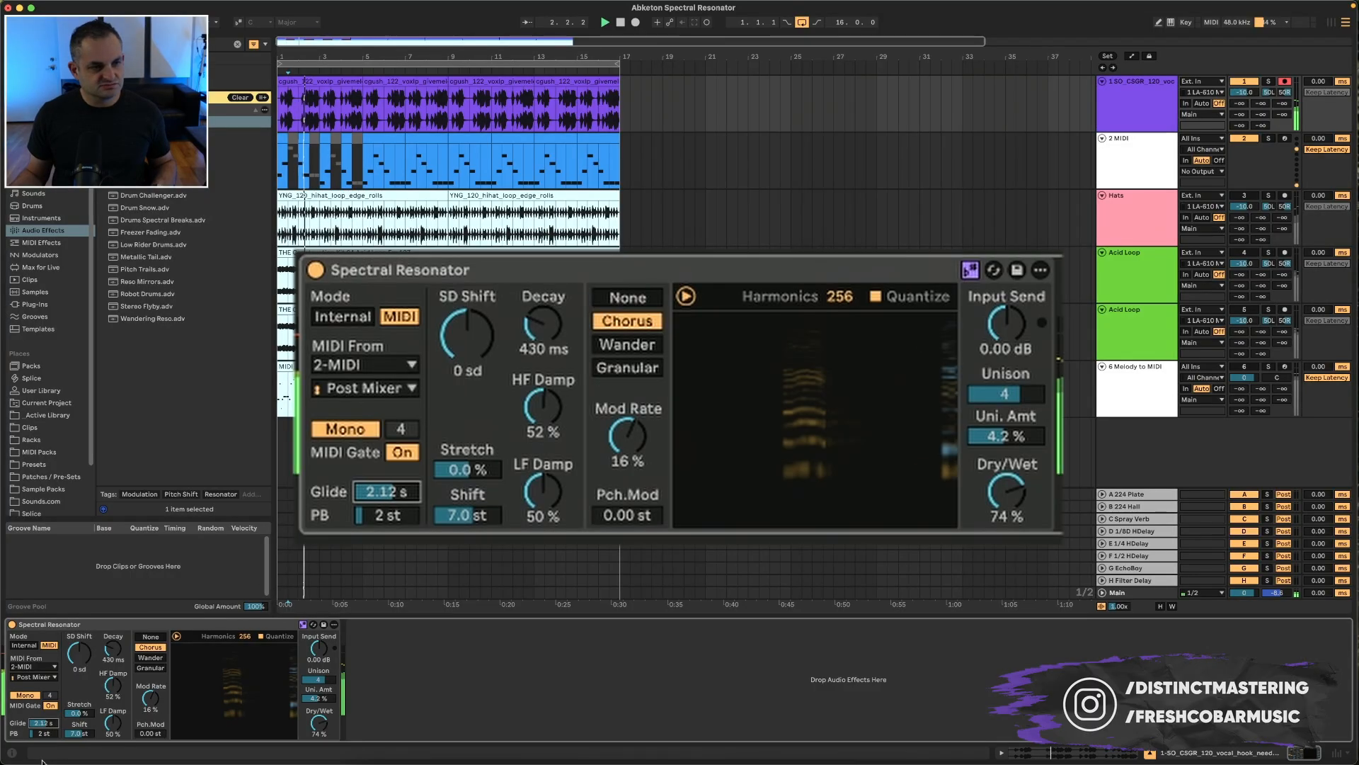
key("space")
Step: Reselect the vocal track and raise the resonator's Glide to 7.75 s
left_click(428, 140)
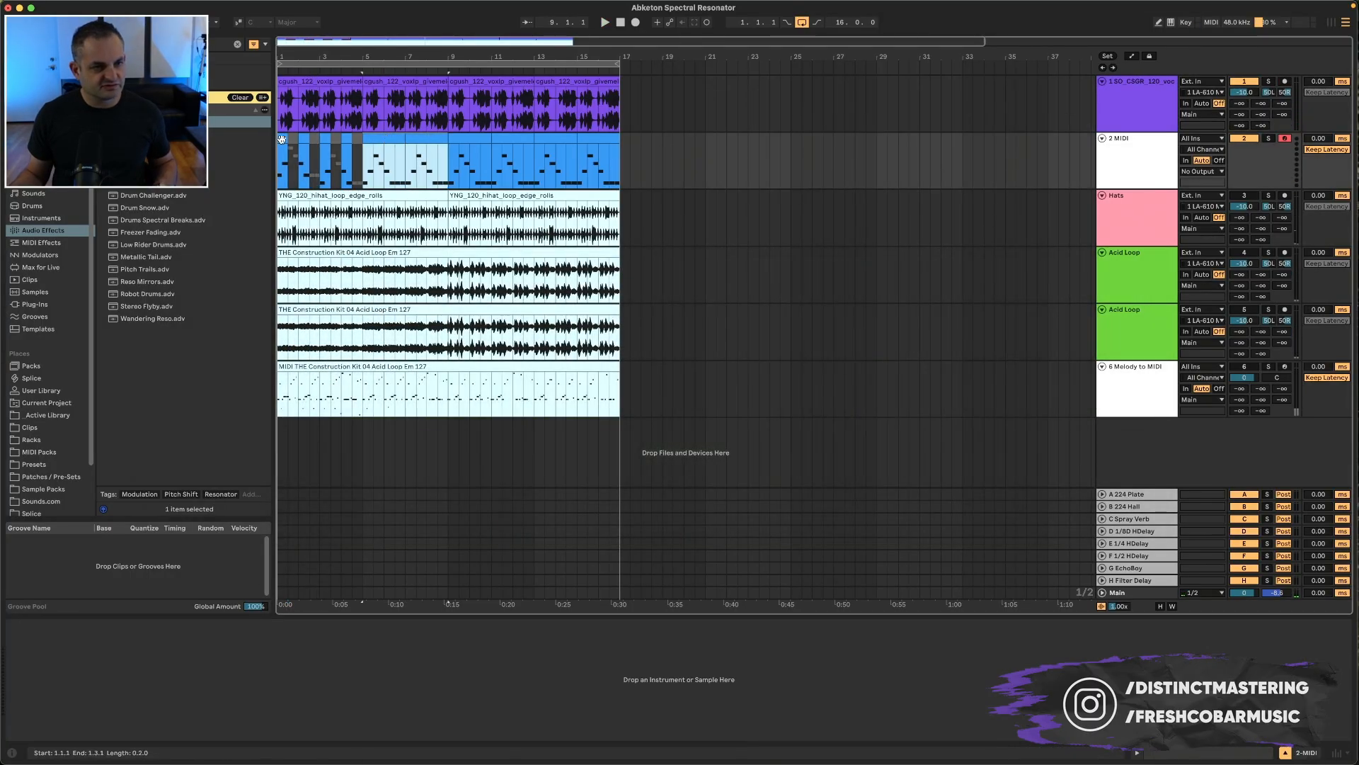
left_click(281, 138)
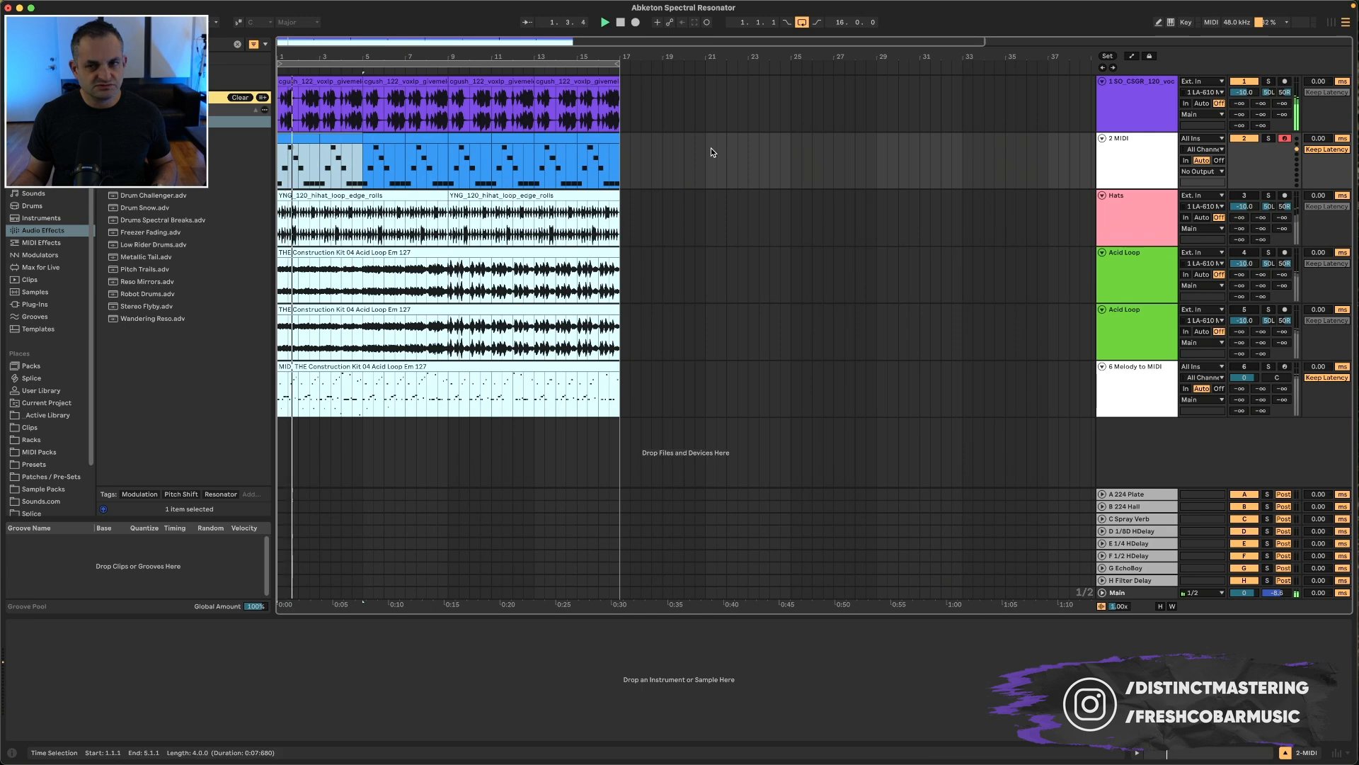
left_click(1153, 116)
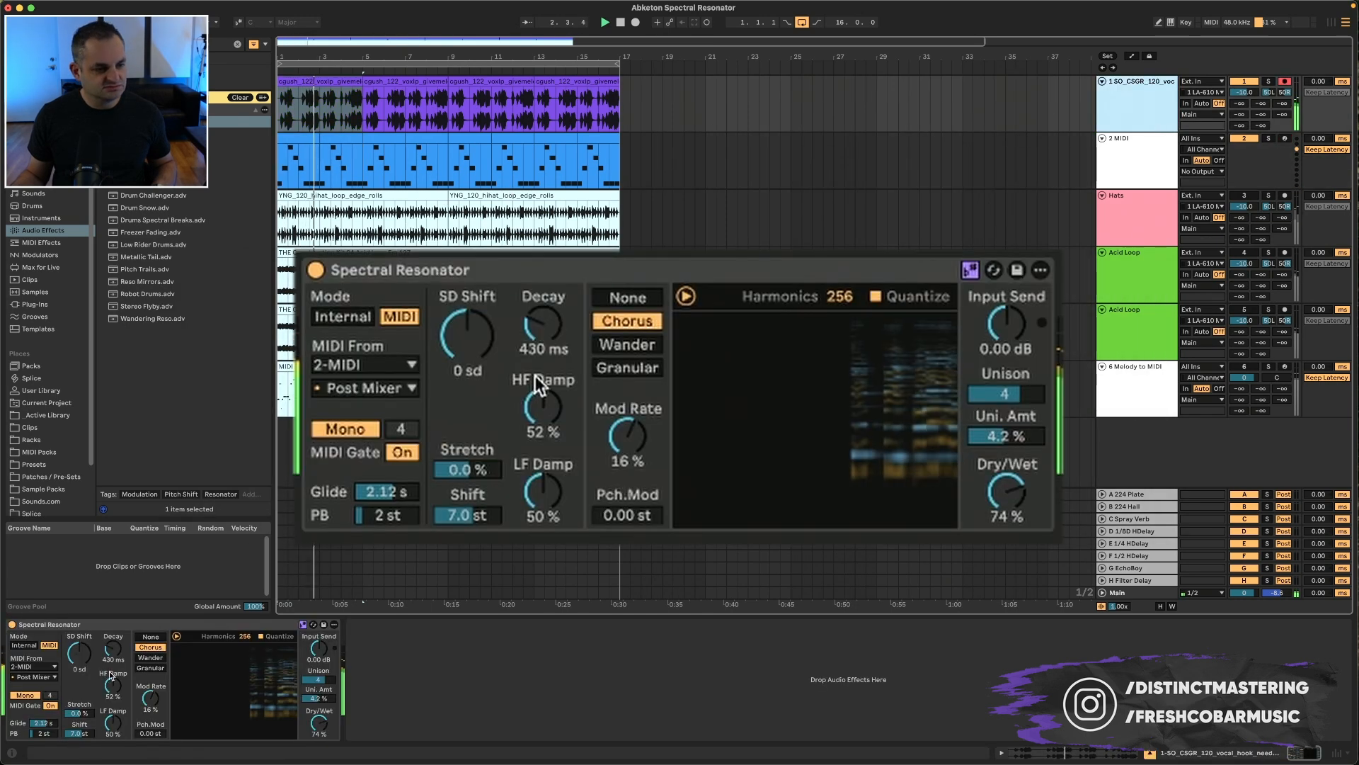
mouse_move(45, 724)
left_mouse_down()
mouse_move(46, 701)
mouse_move(44, 725)
mouse_move(44, 713)
left_mouse_up()
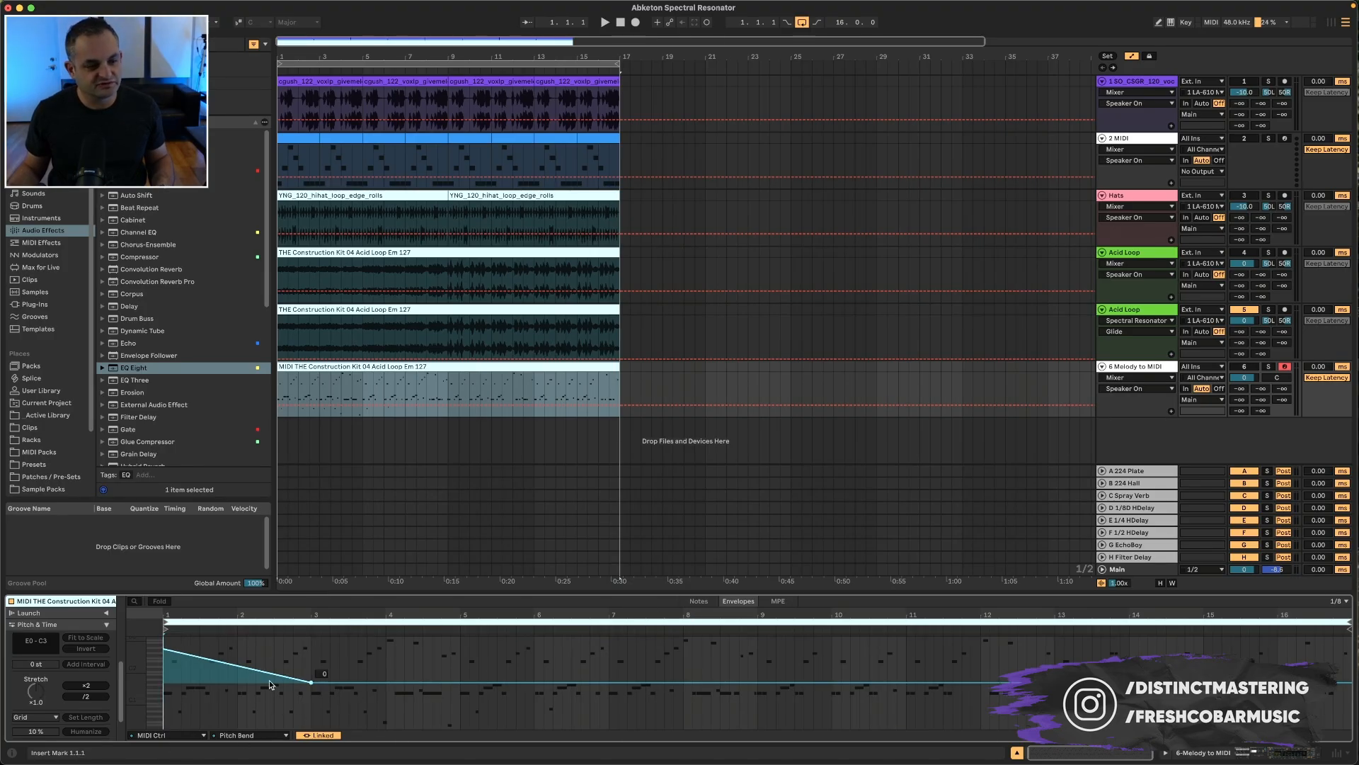
Step: Select the Acid Loop track and set its resonator's pitch bend range to 6 st during playback
left_click(1135, 312)
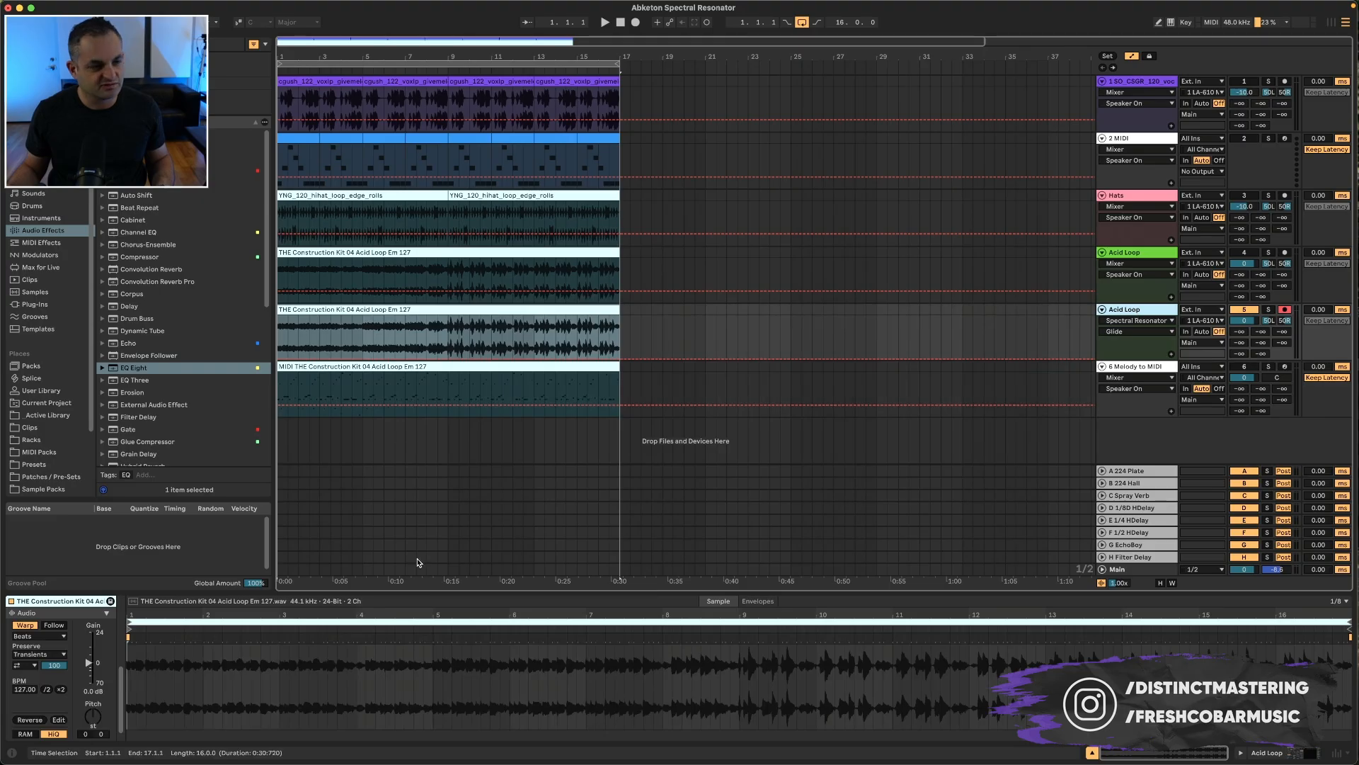
key("space")
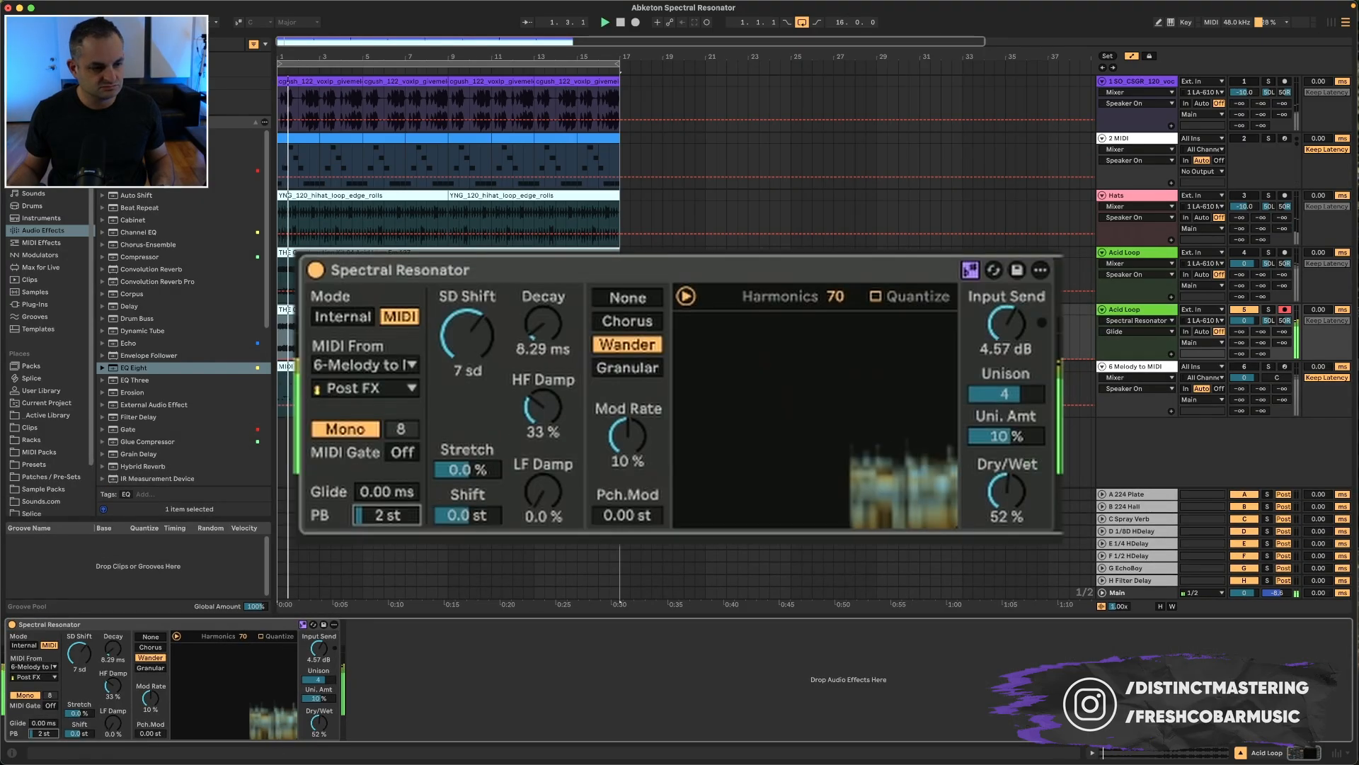
left_click_drag(44, 733, 44, 712)
key("space")
key("space")
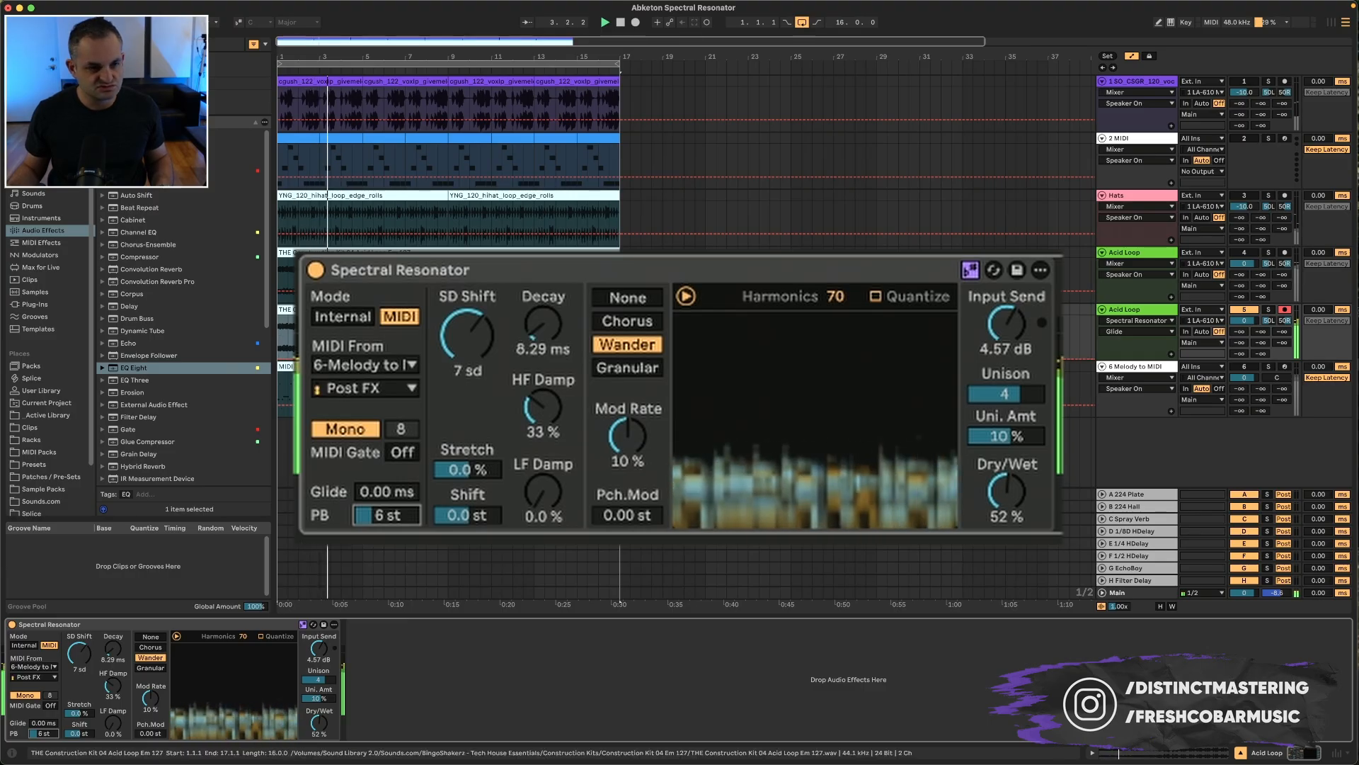
Step: Examine the Acid Loop clip's Glide envelope and the pitch bend envelope of the MIDI melody clip
double_click(453, 309)
left_click(757, 601)
key("super+space")
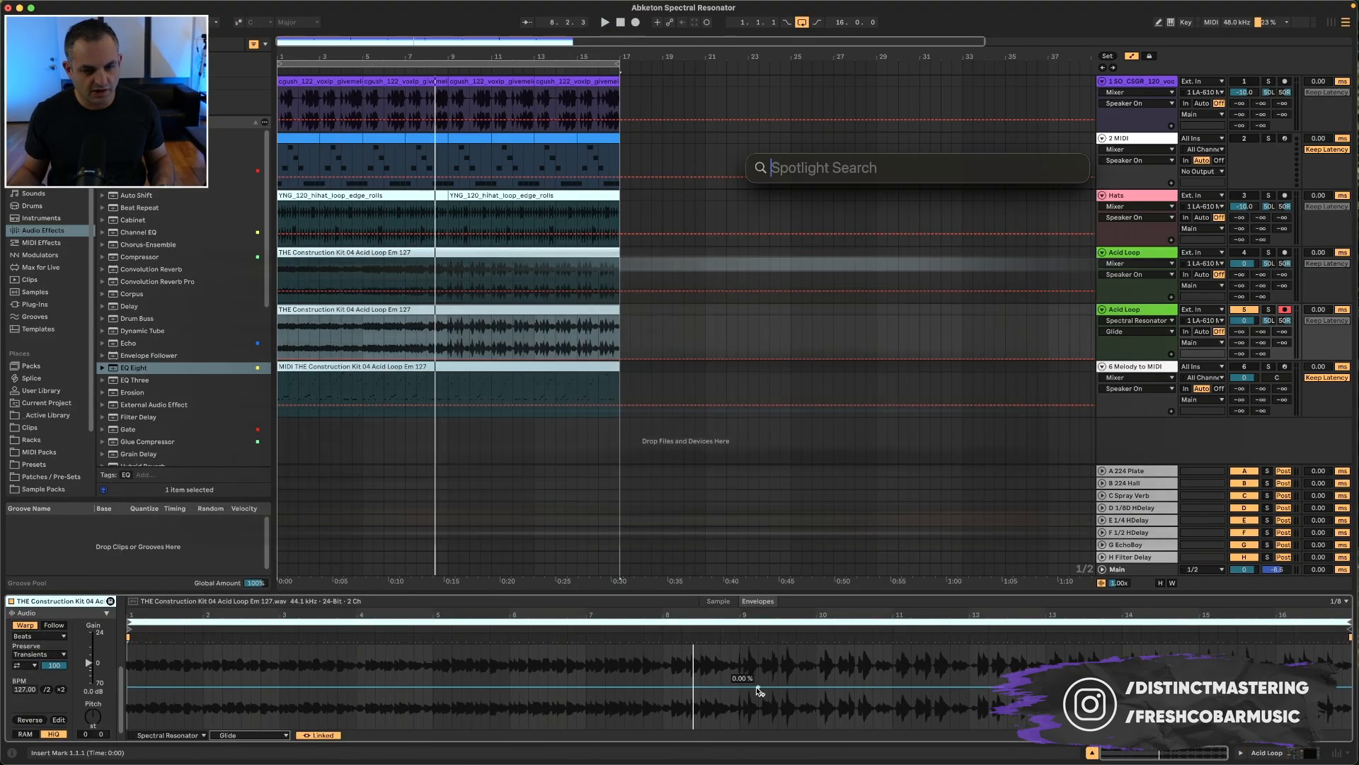
key("Escape")
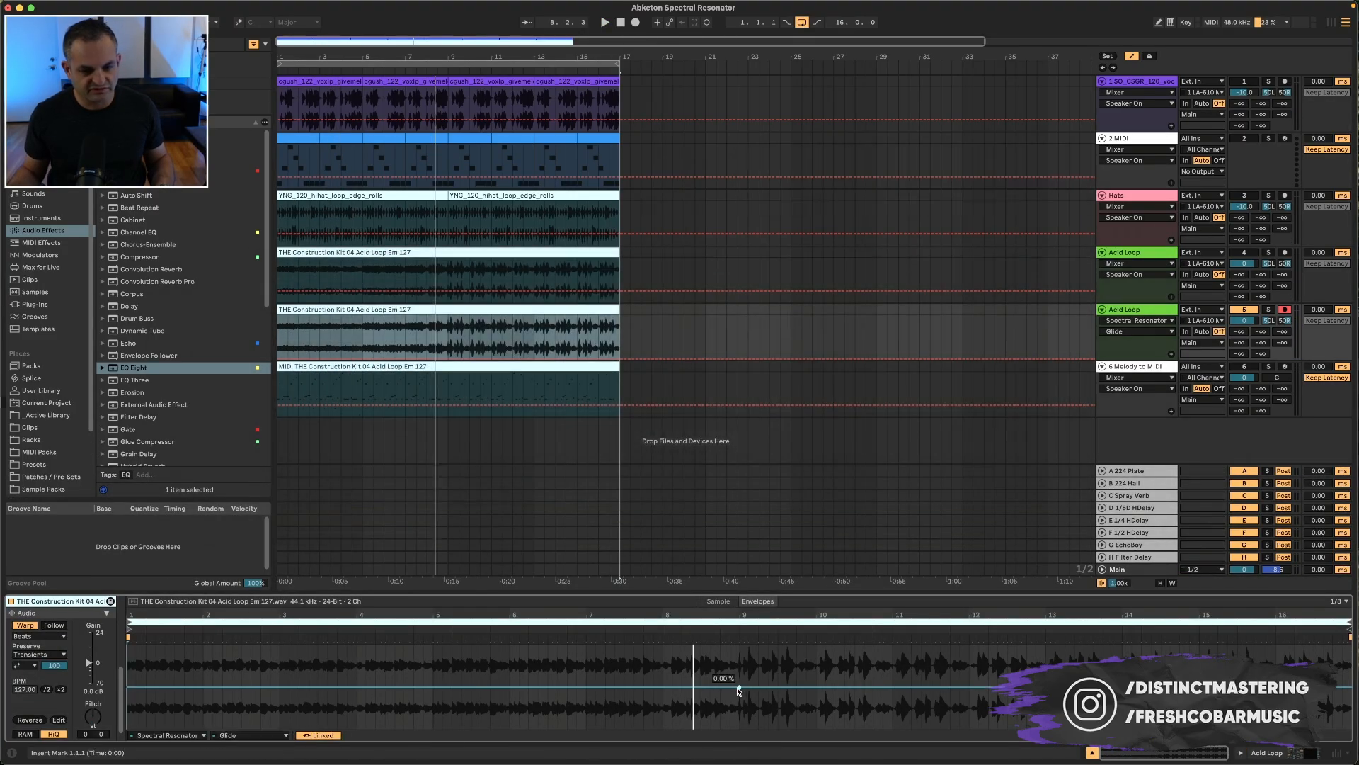
left_click(288, 389)
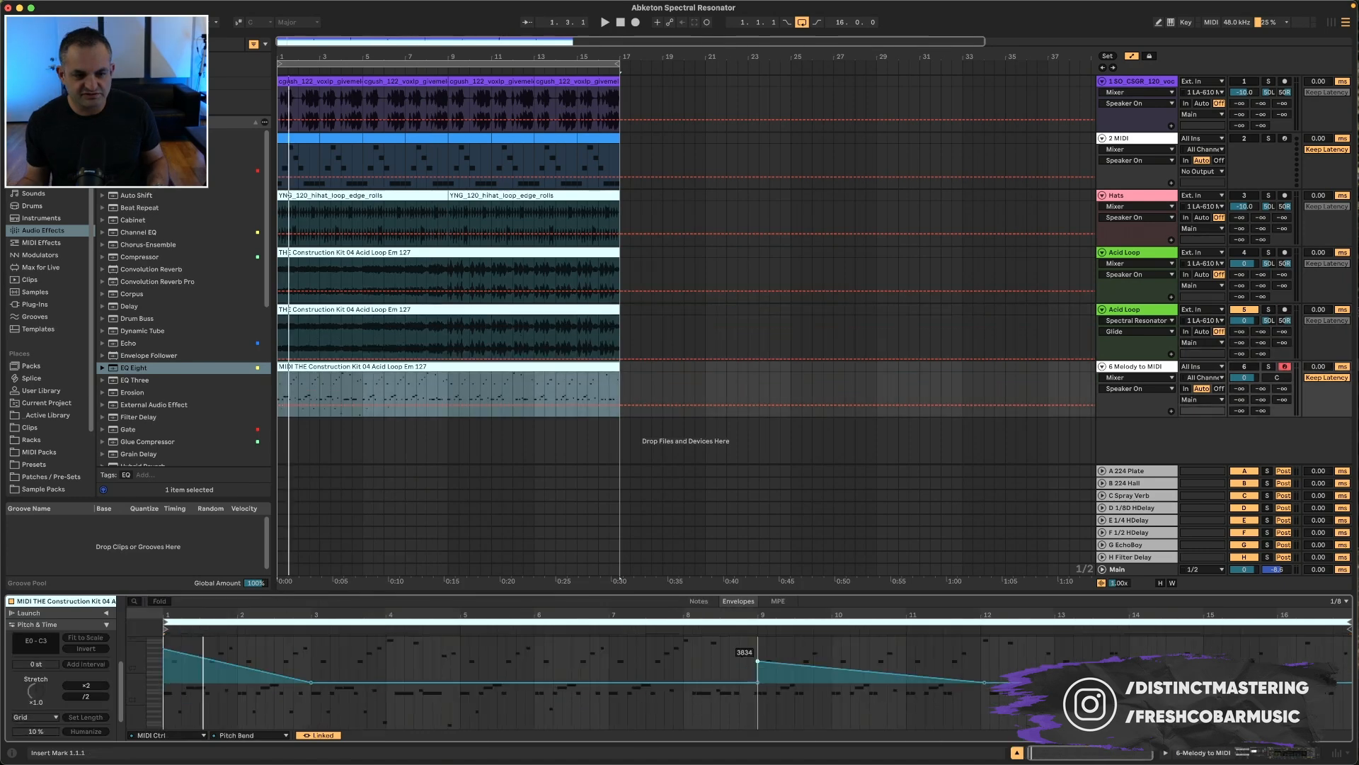
left_click(440, 381)
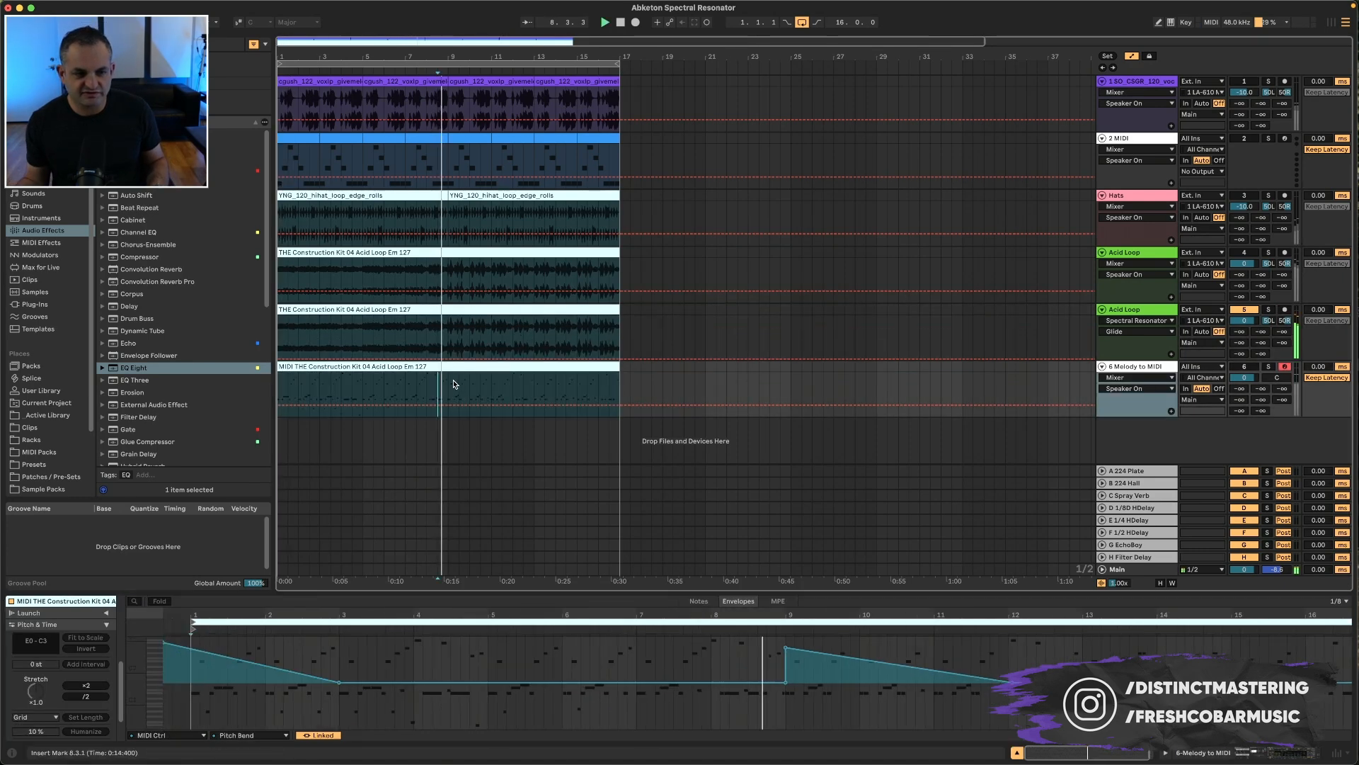
Step: Set the vocal resonator's pitch bend range to 12 st
left_click(1148, 312)
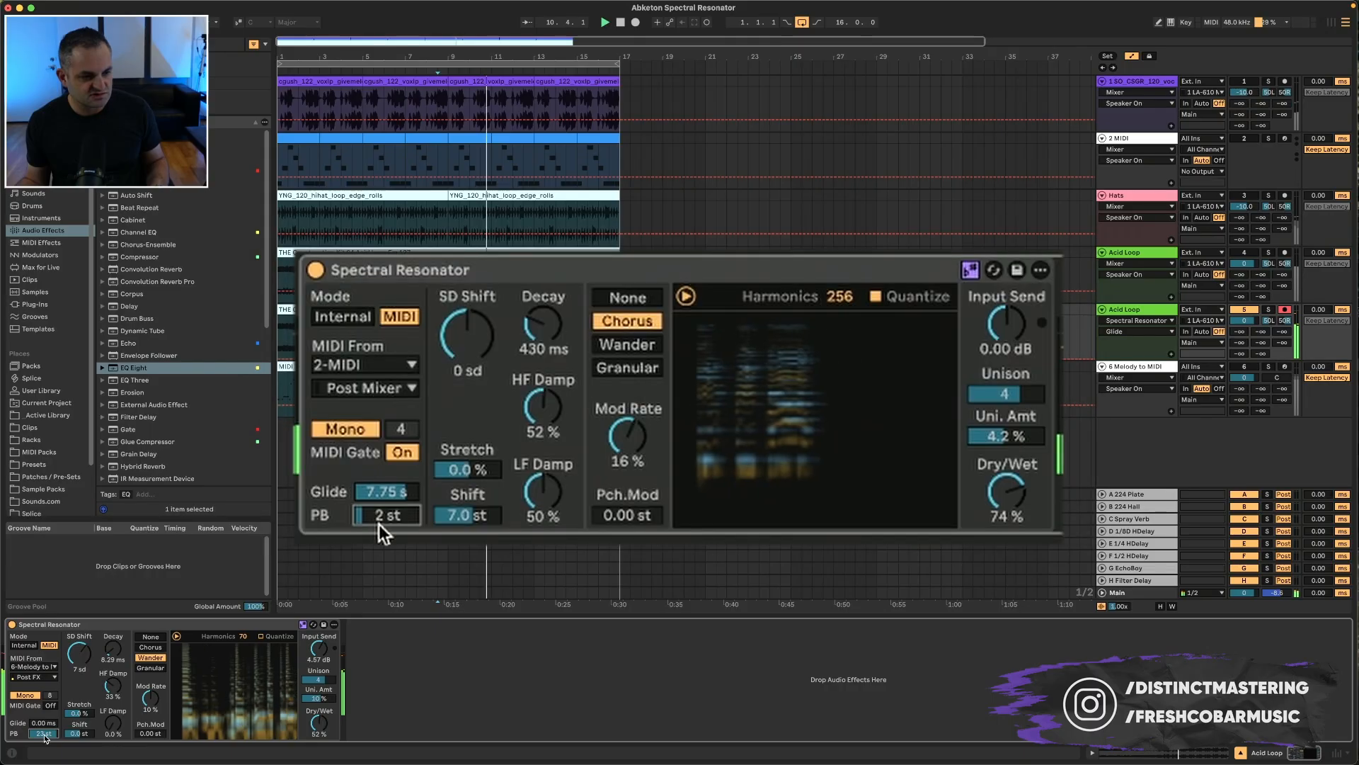
mouse_move(46, 735)
left_mouse_down()
mouse_move(47, 701)
mouse_move(47, 727)
left_mouse_up()
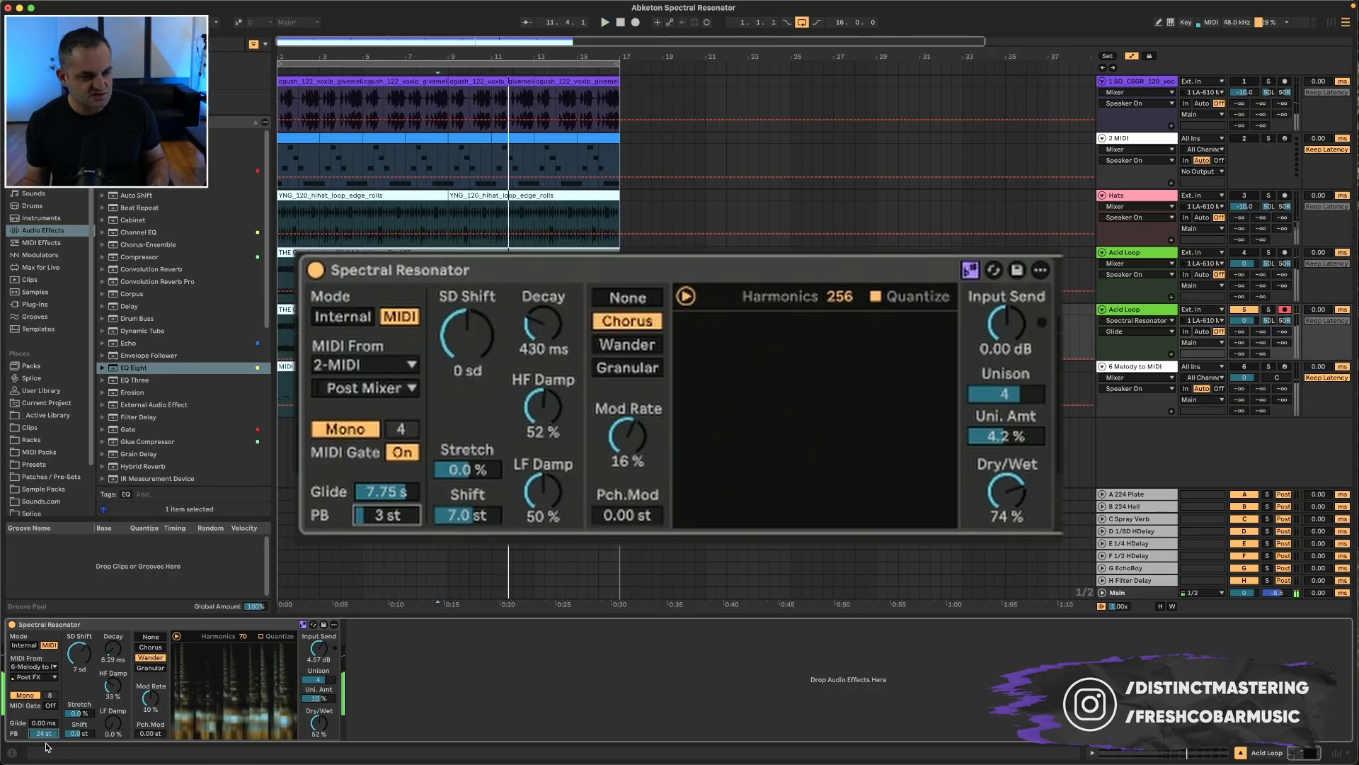
left_click_drag(43, 722, 43, 697)
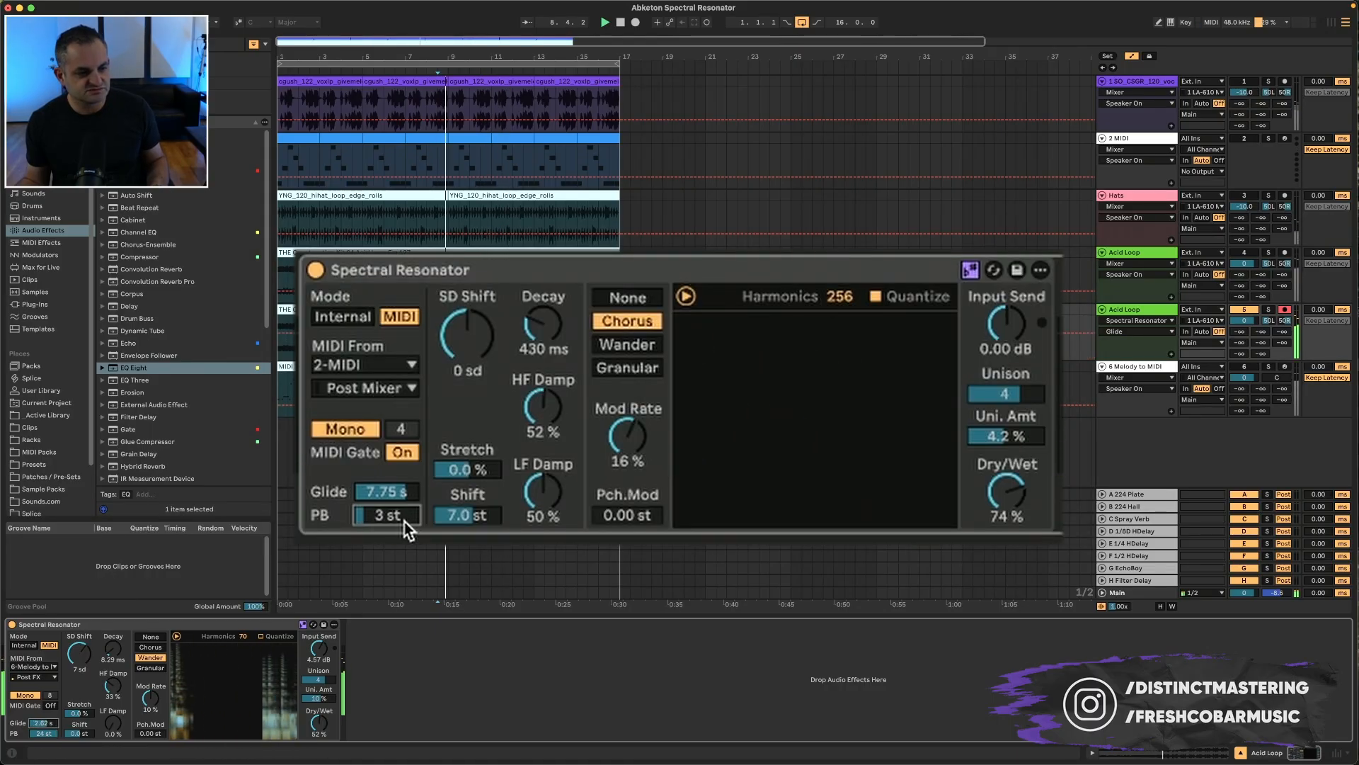
left_click_drag(319, 722, 319, 725)
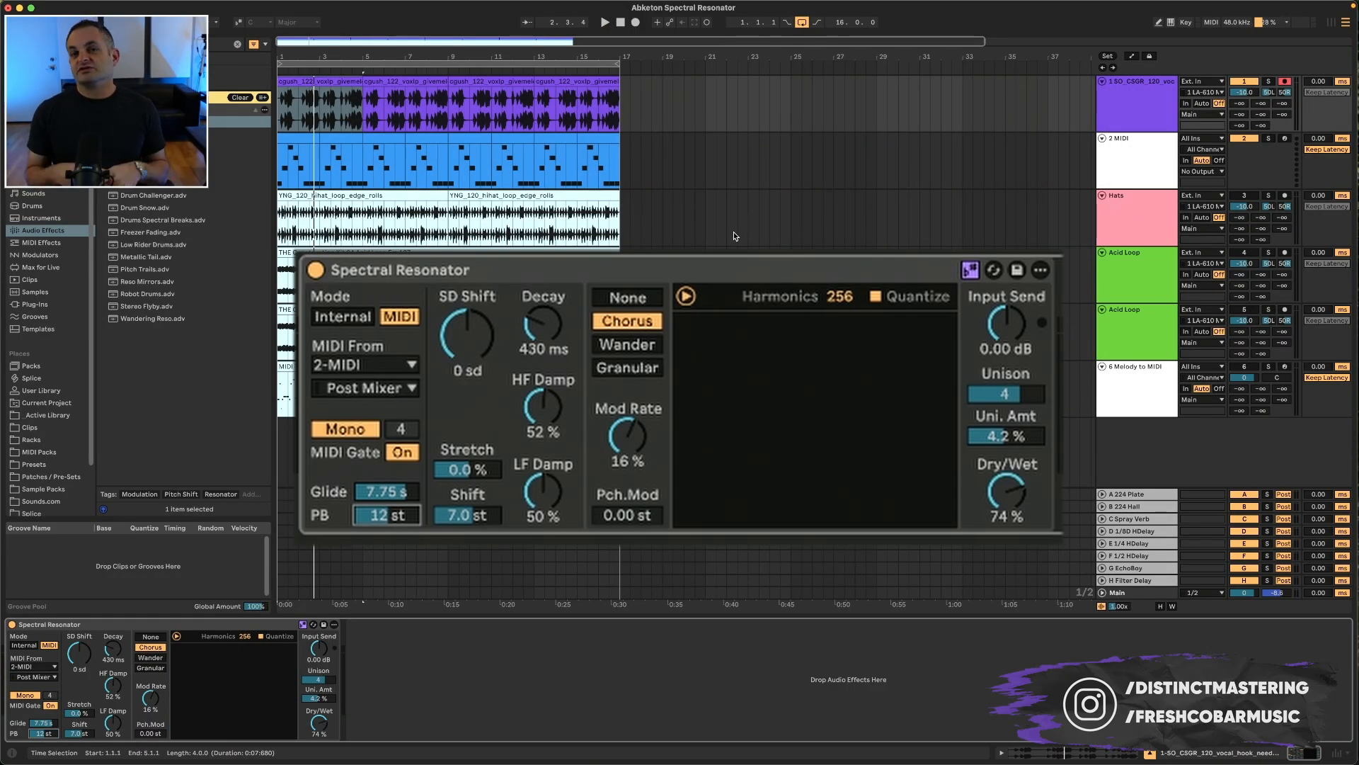
Step: Select the Hats track, enable its Spectral Resonator and start playback
left_click(1130, 230)
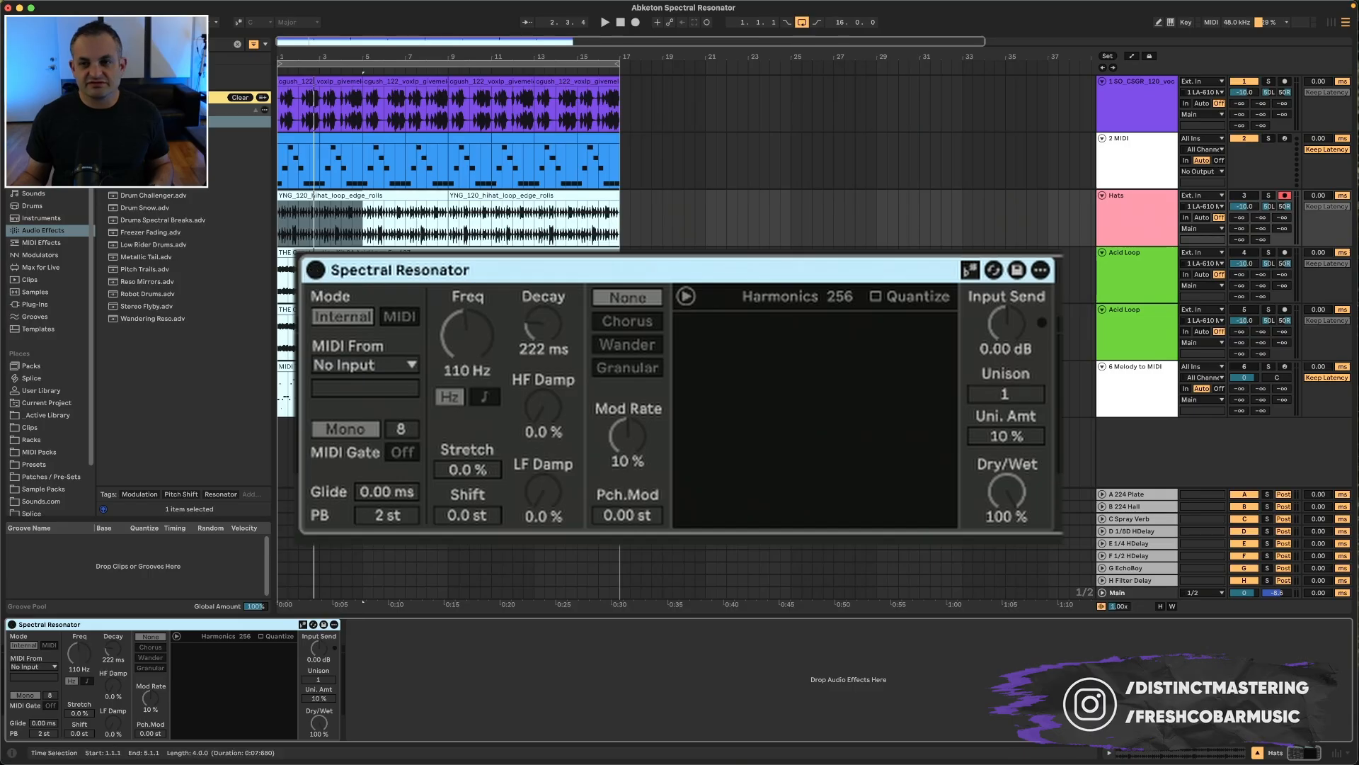
left_click(1244, 138)
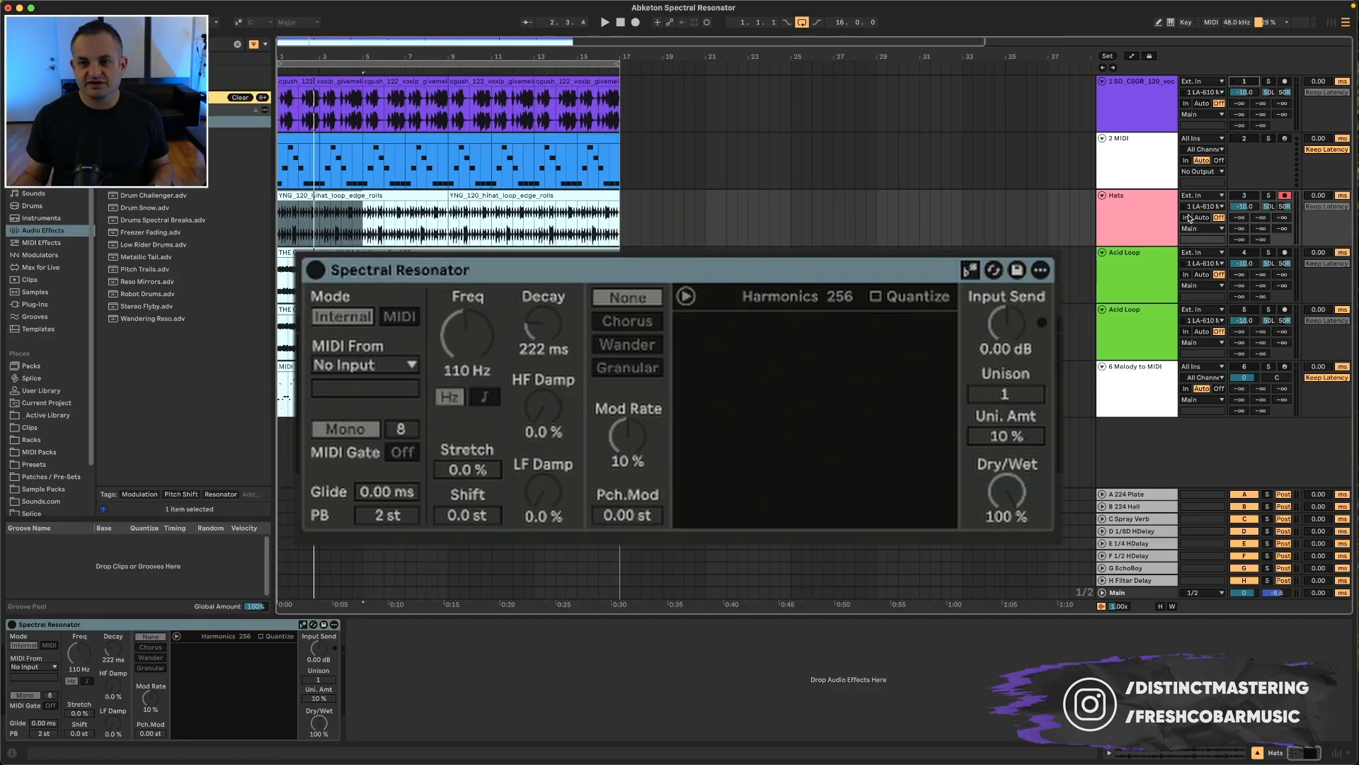
left_click(316, 270)
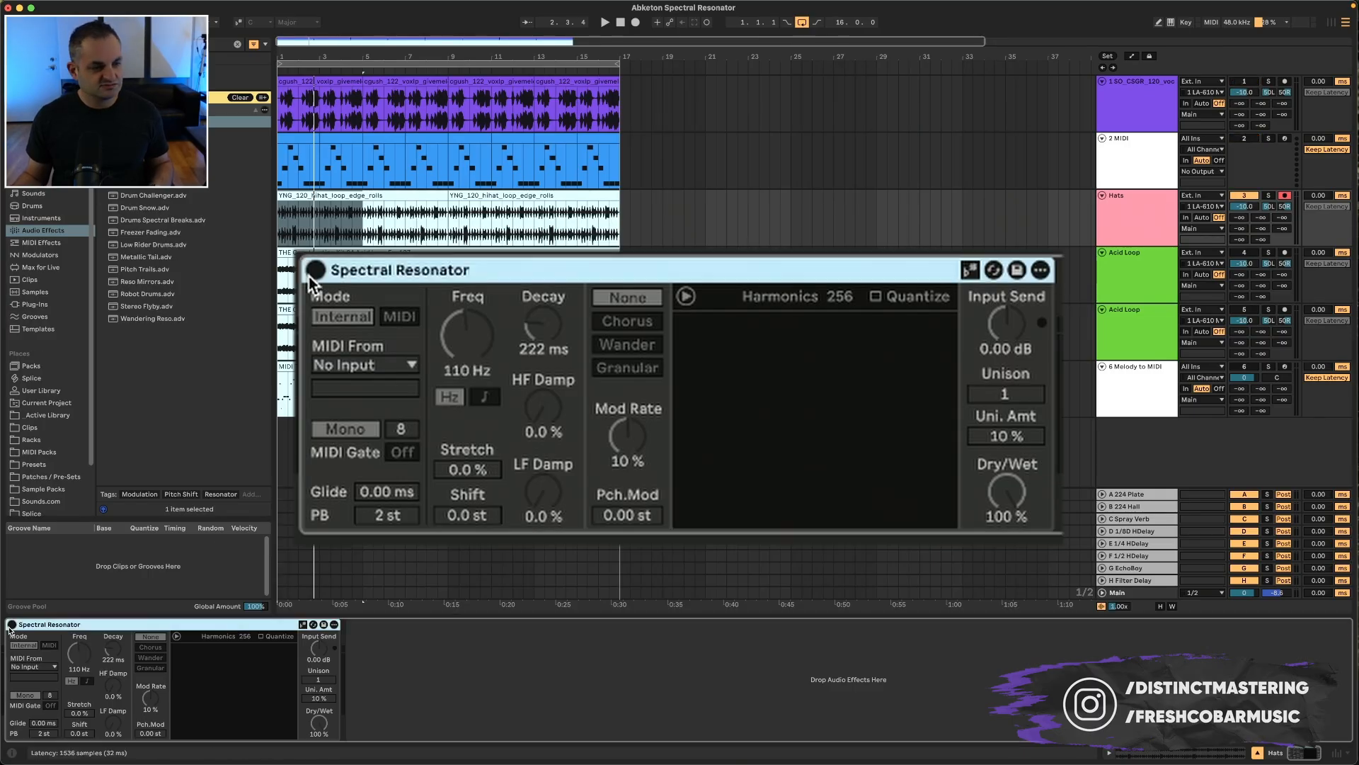
key("space")
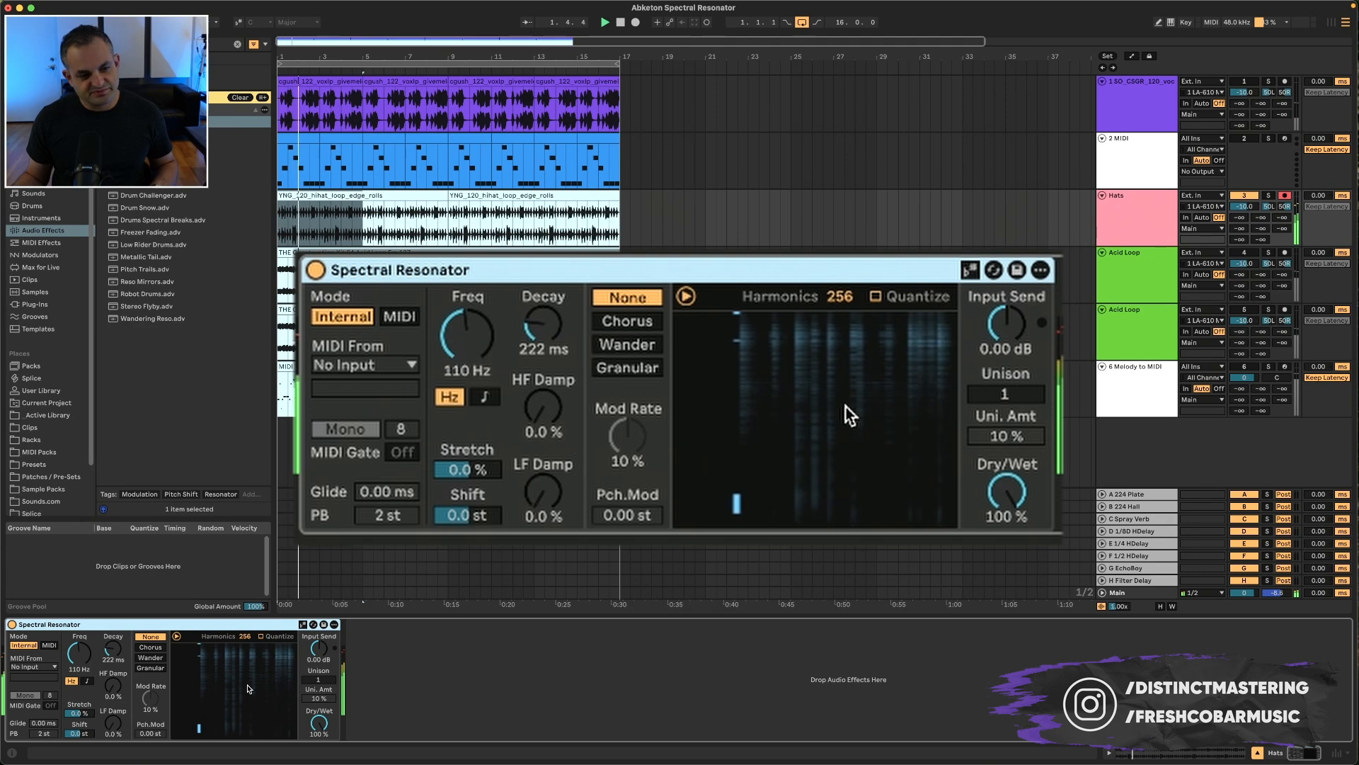
Step: Raise the Hats resonator's Freq to 207 Hz
left_click(78, 653)
left_click_drag(79, 653, 78, 624)
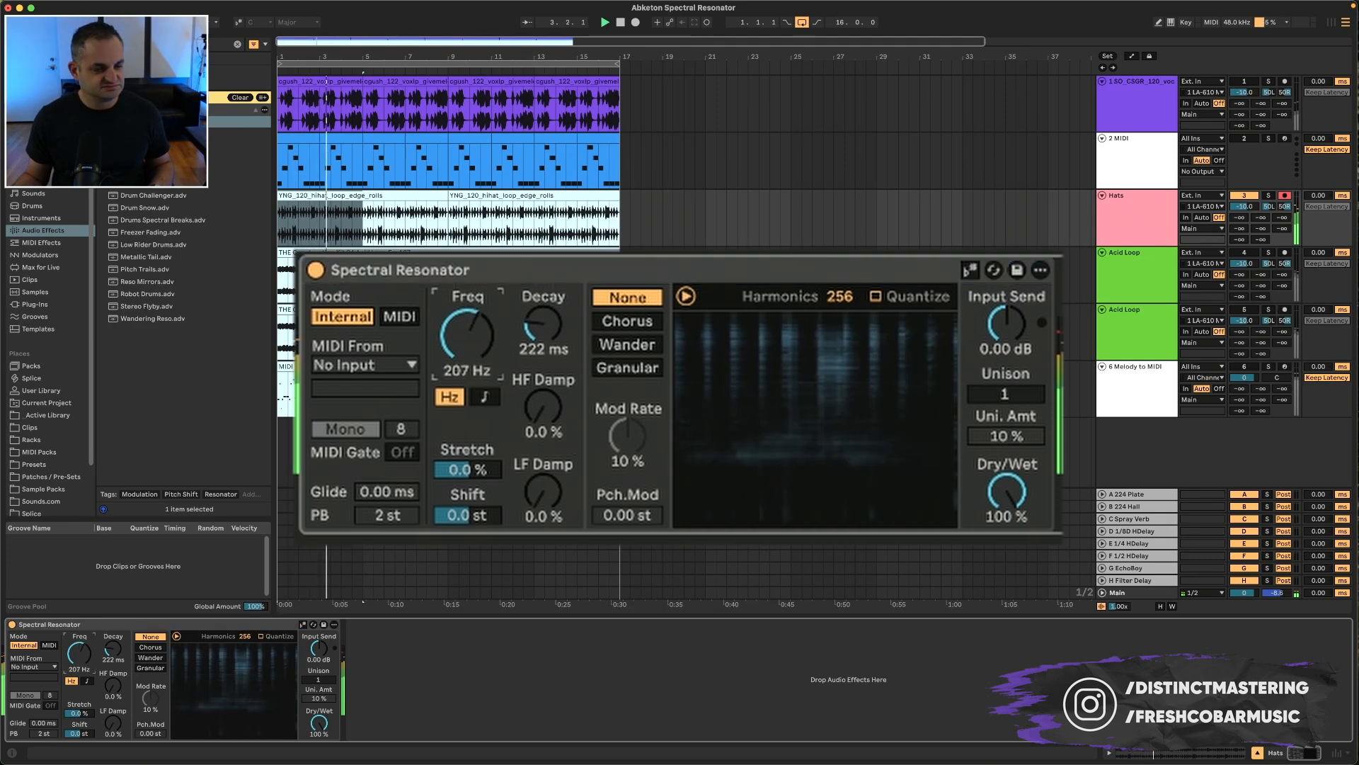
Step: Switch the frequency to note-based tuning with SD Shift at 14 sd and select Chorus modulation
left_click(88, 680)
left_click_drag(78, 653, 79, 638)
left_click(150, 647)
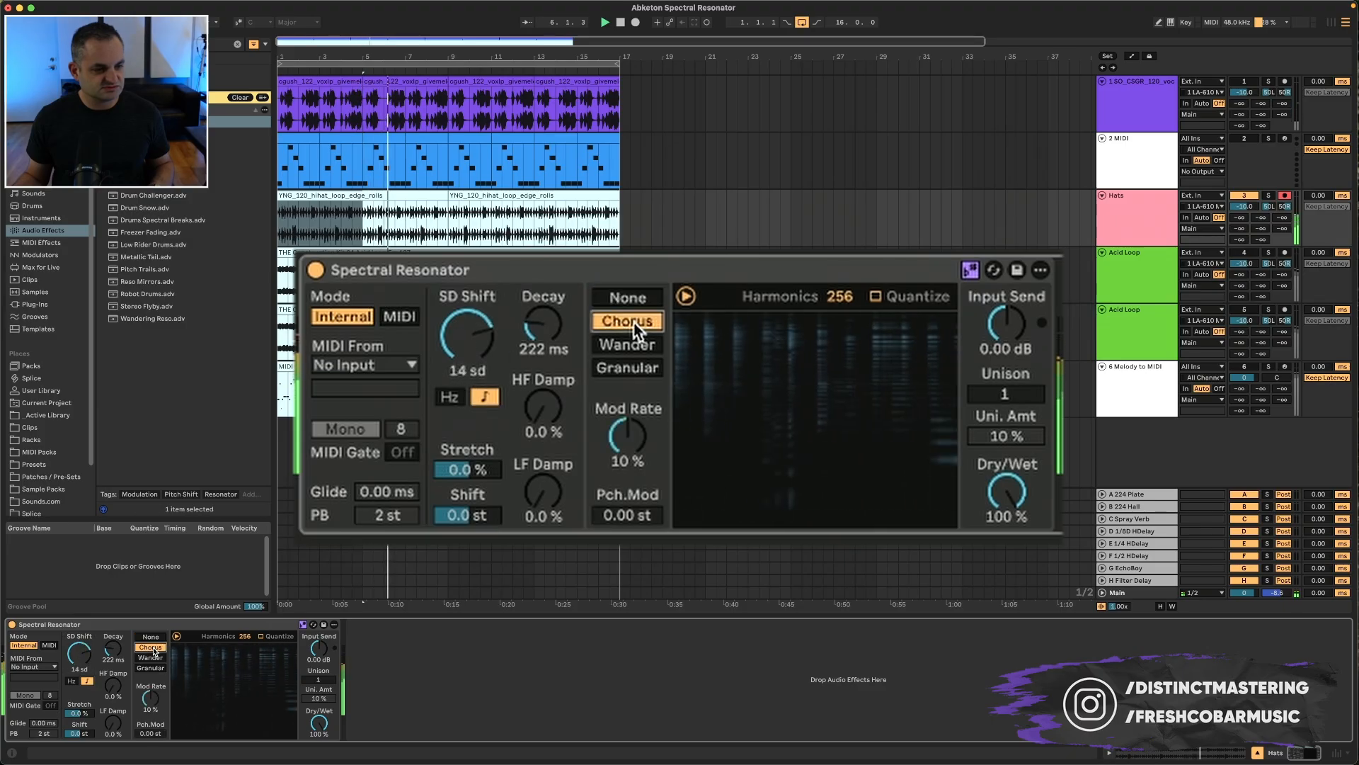
Step: Switch the Hats resonator's modulation through Wander to Granular and reduce Harmonics to 23
left_click(150, 658)
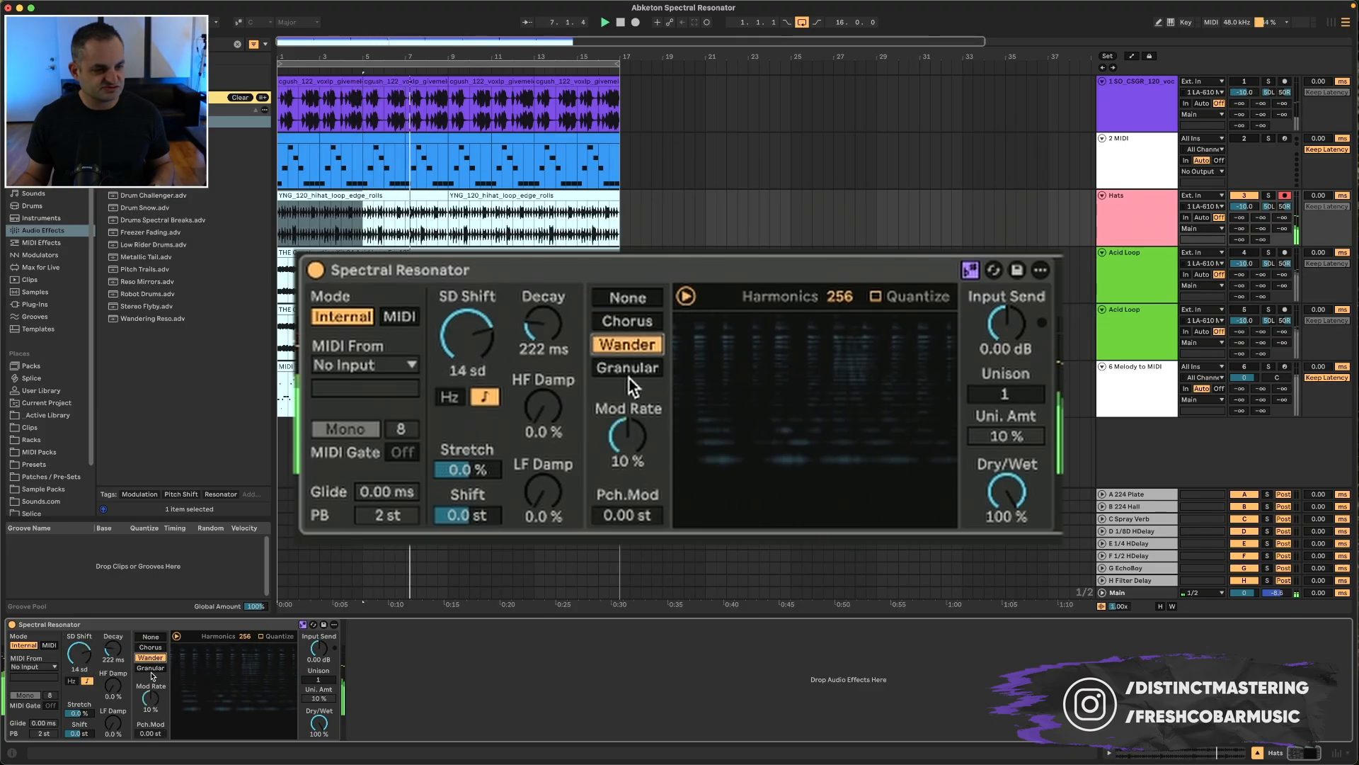
left_click(151, 669)
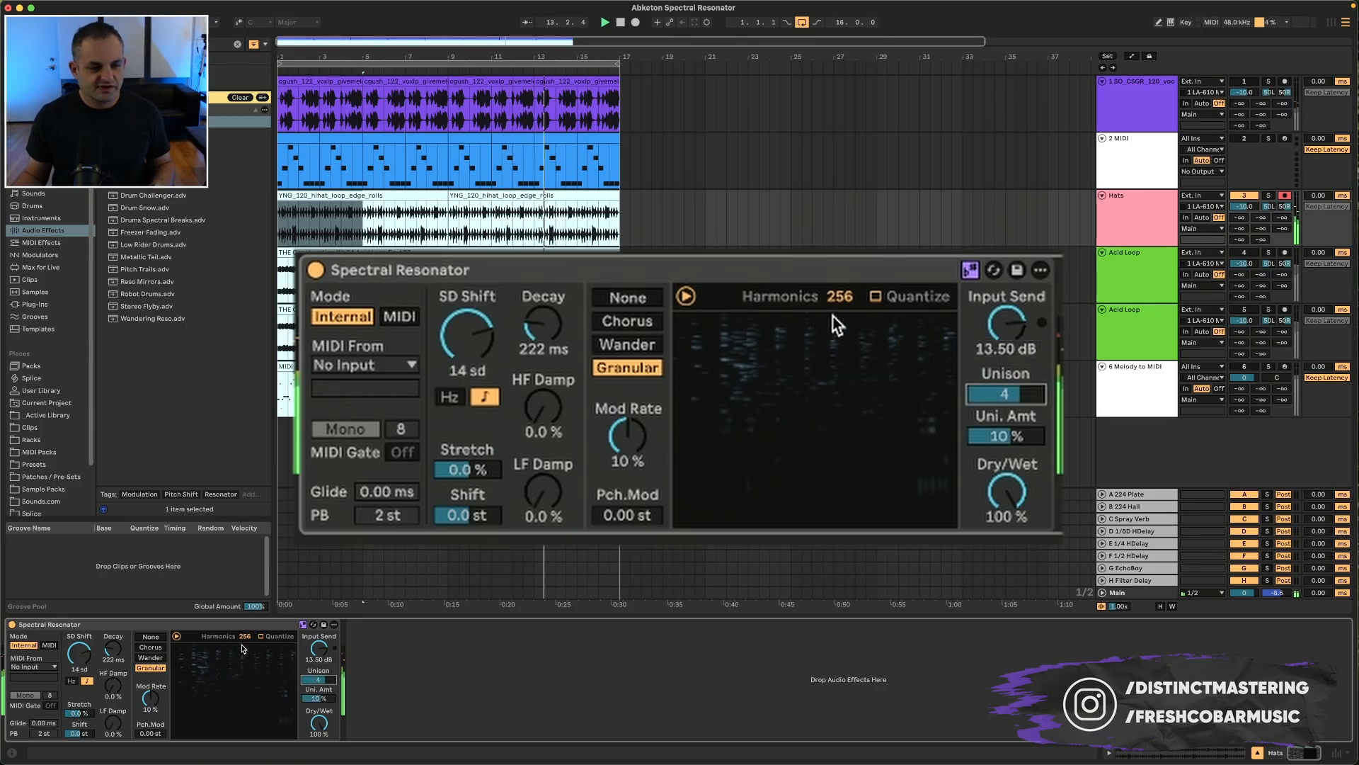
left_click_drag(836, 301, 836, 376)
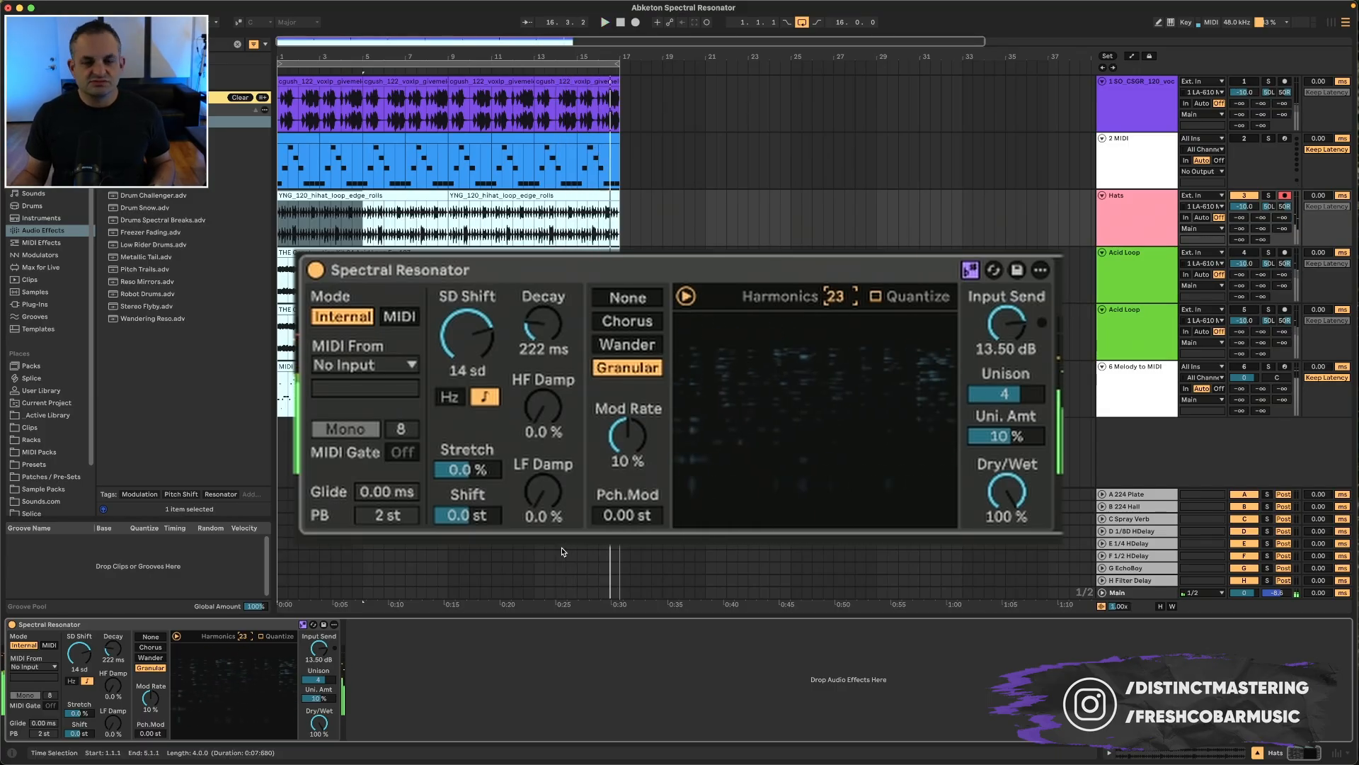
Step: Select the first Acid Loop track and switch its resonator to note-based tuning
left_click(1243, 196)
left_click(1135, 260)
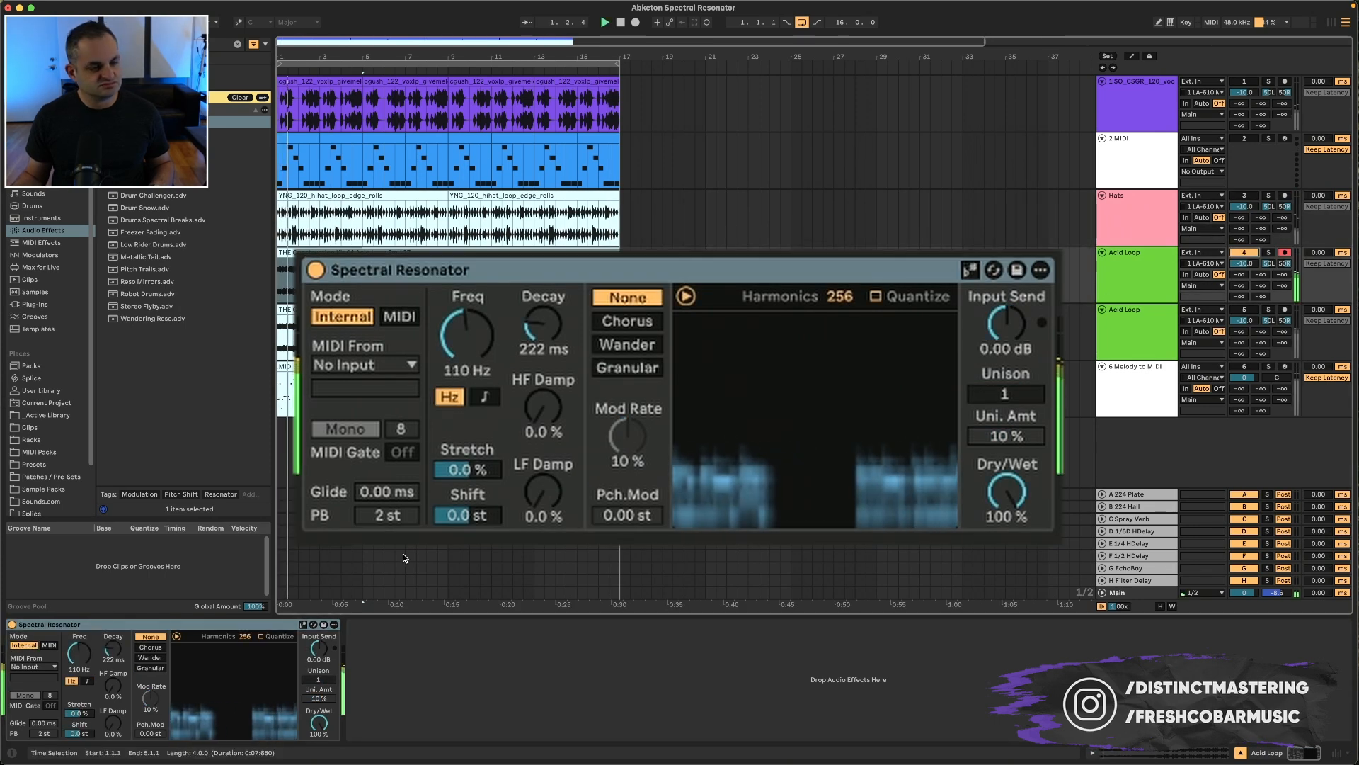
left_click(970, 270)
left_click(485, 397)
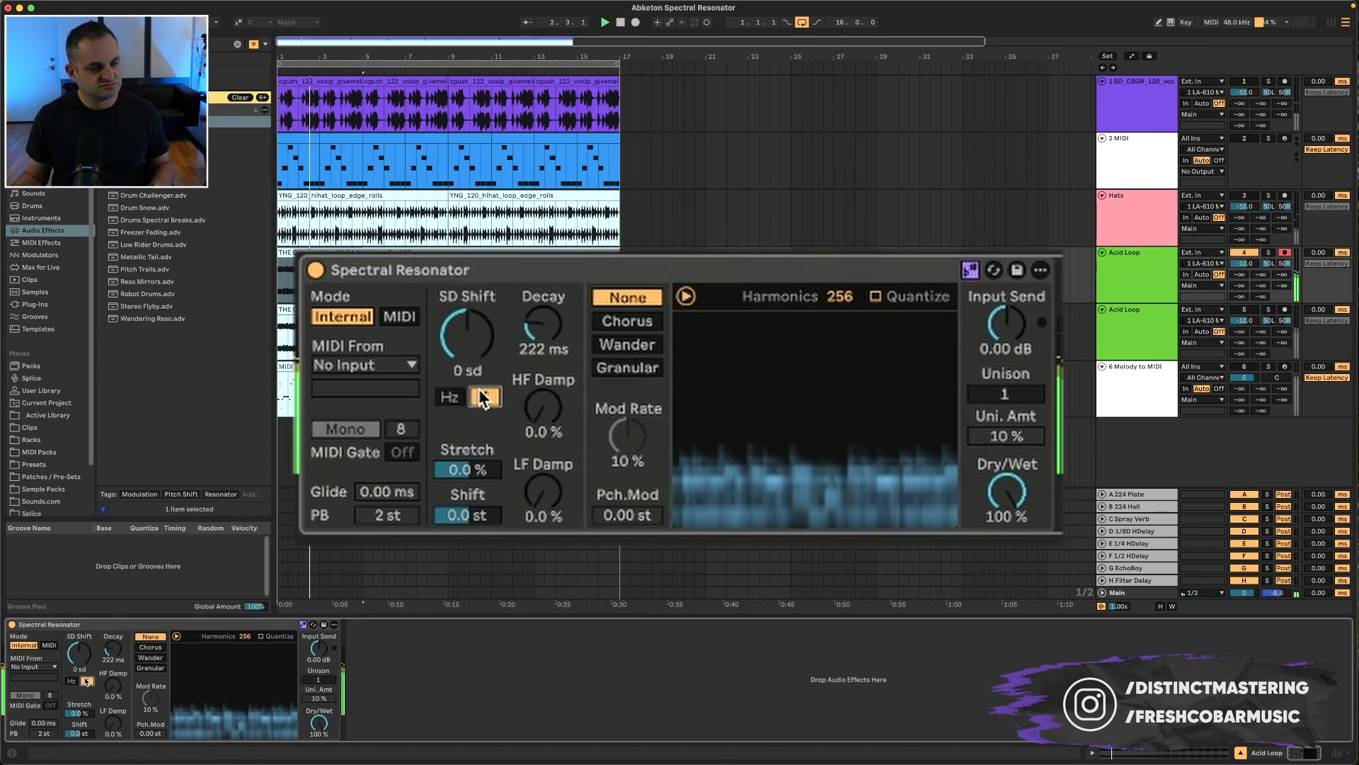
Step: Select Chorus modulation and keep SD Shift at 0 sd
left_click_drag(79, 652, 79, 656)
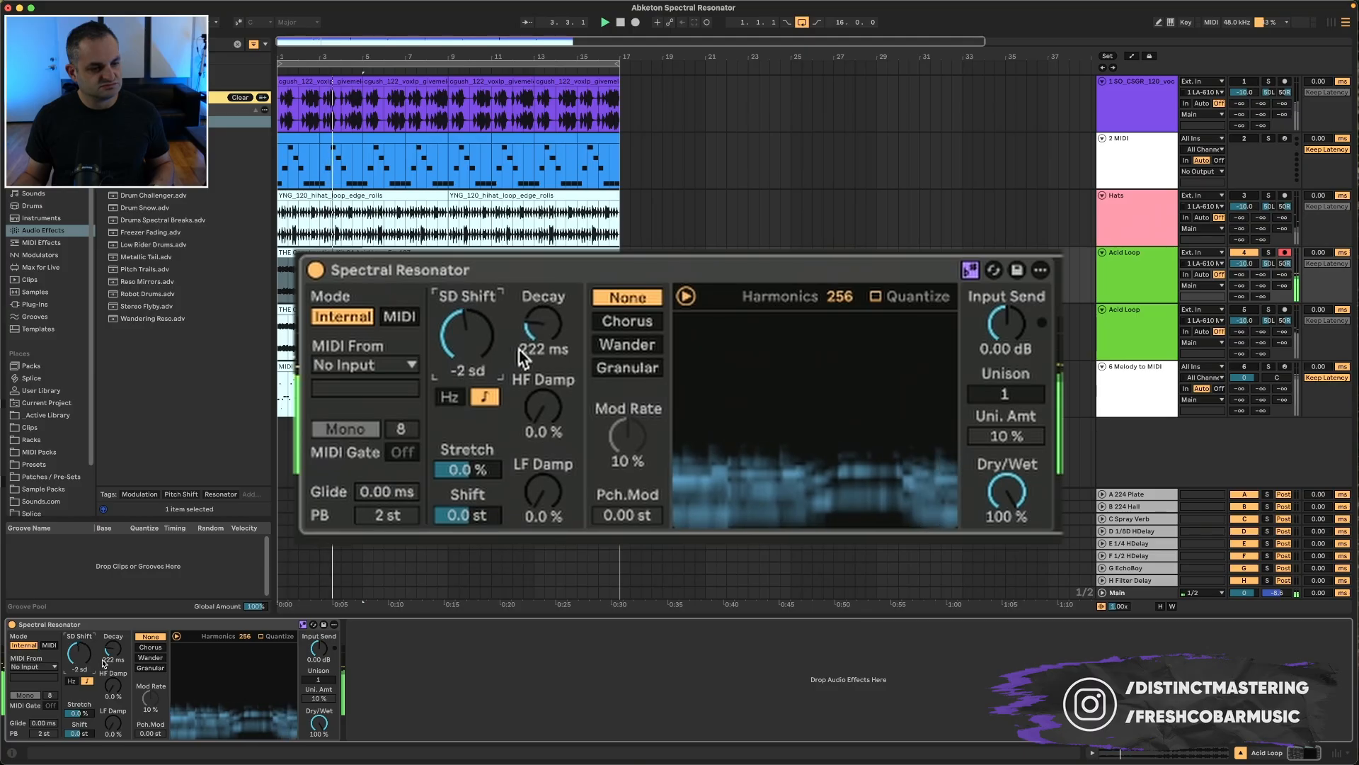
left_click(654, 325)
left_click_drag(482, 343, 482, 338)
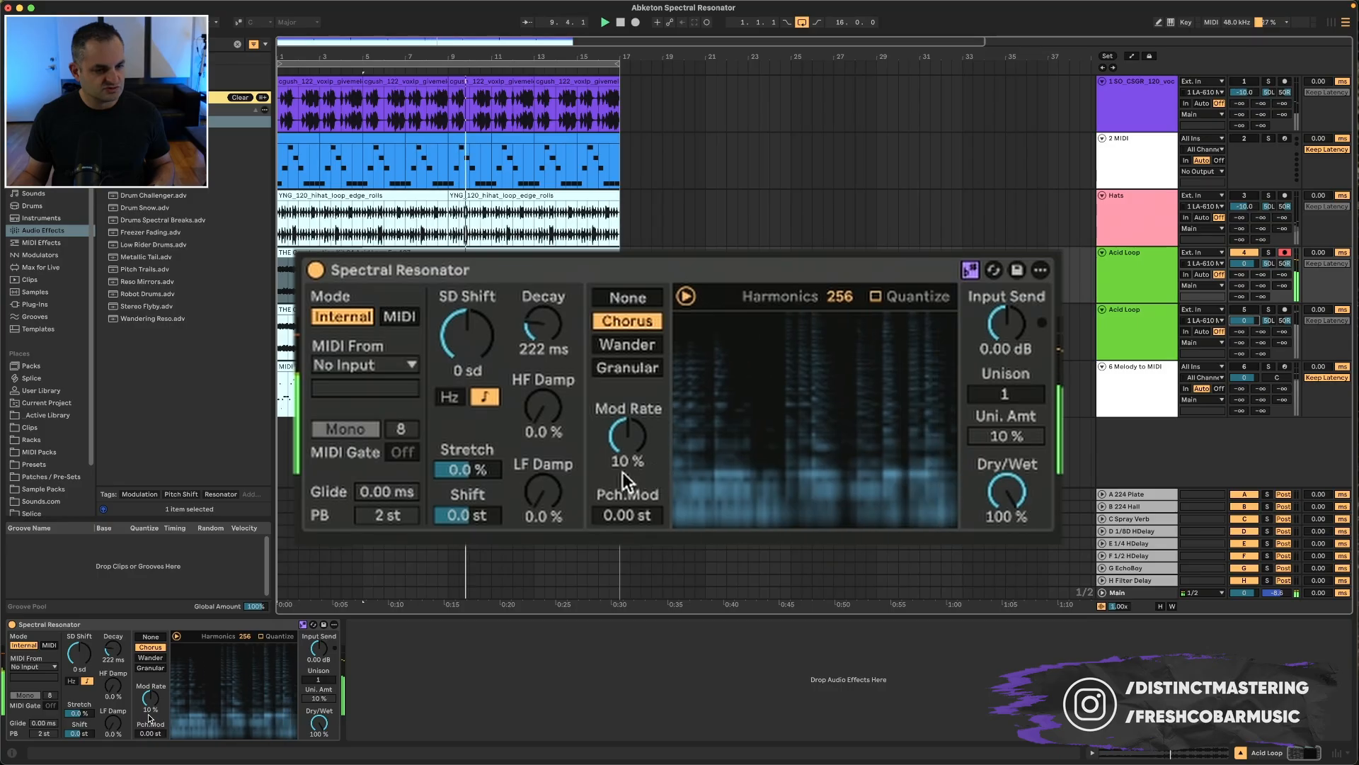
Step: Set the resonator's Stretch to -50% and Shift to 7 st
left_click_drag(463, 470, 463, 505)
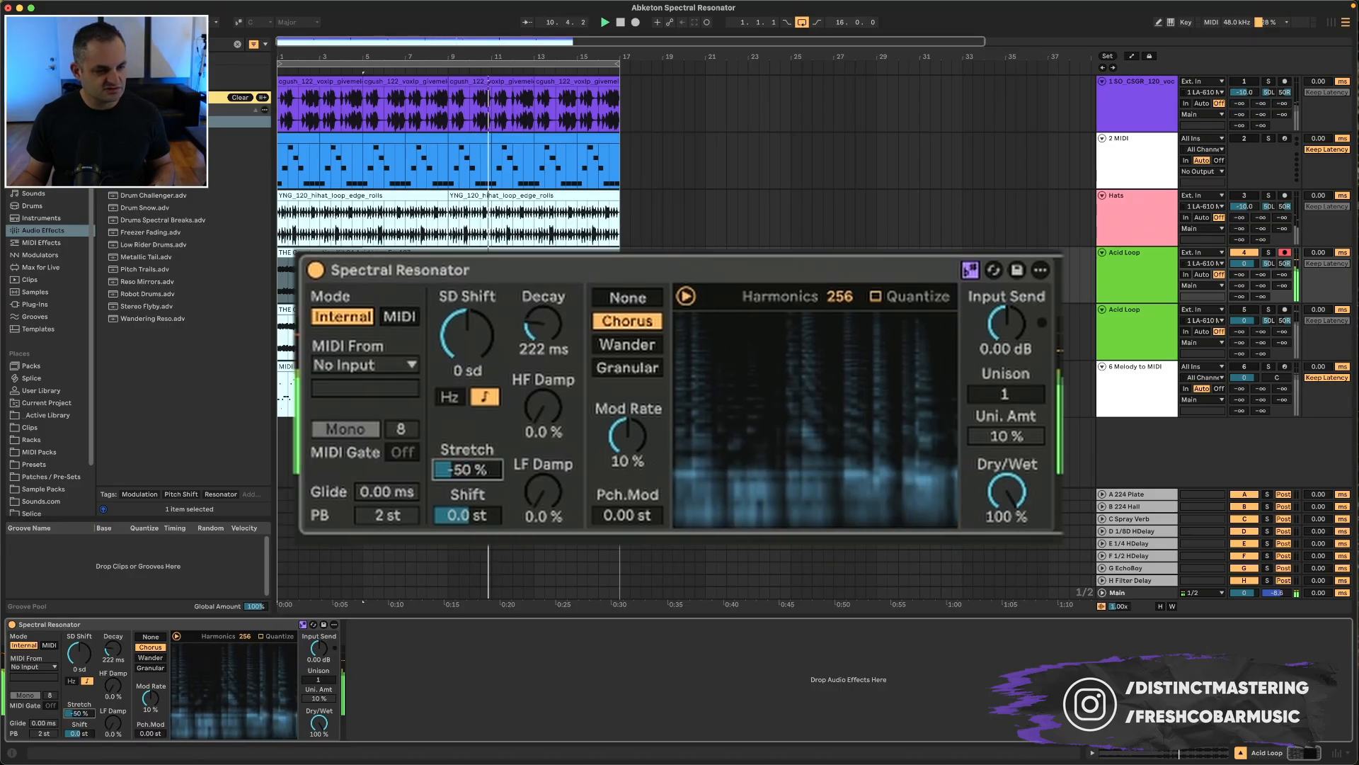
left_click(79, 736)
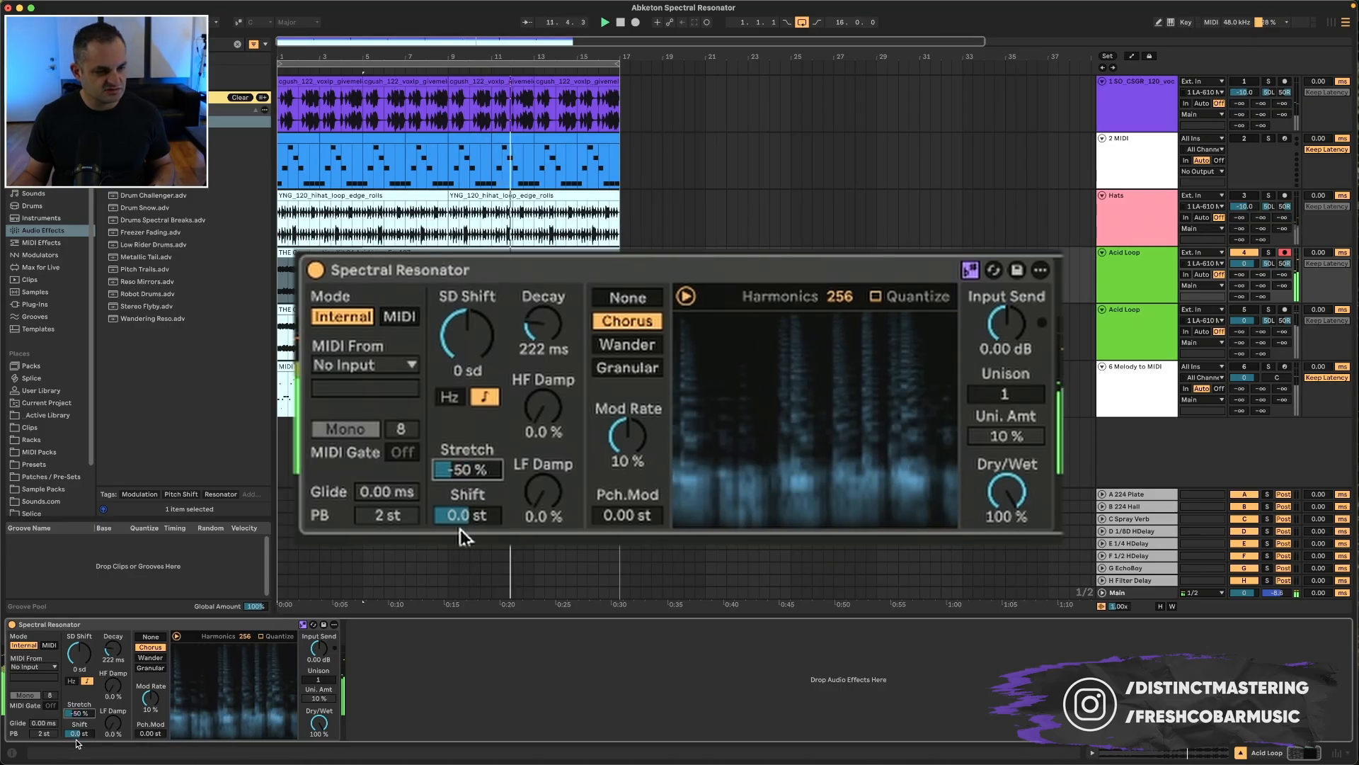
type("7")
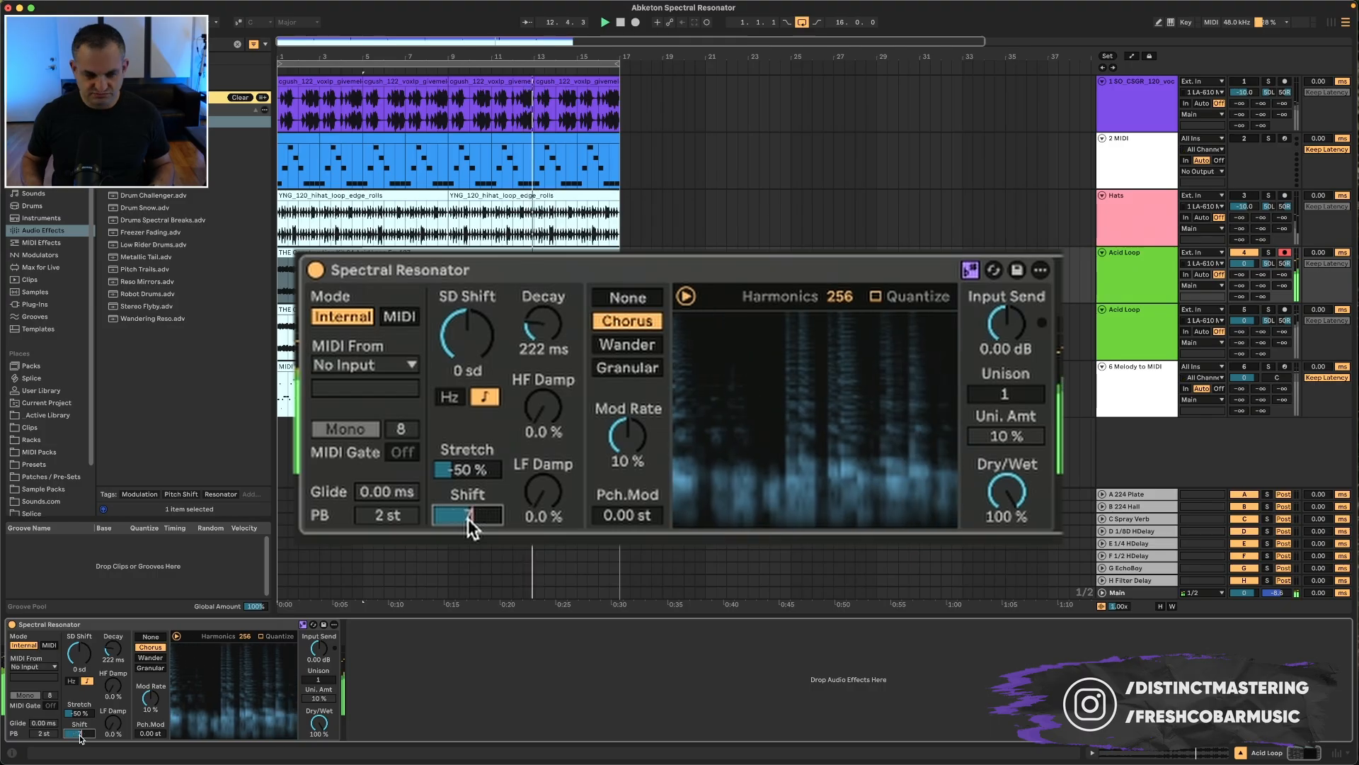
key("Return")
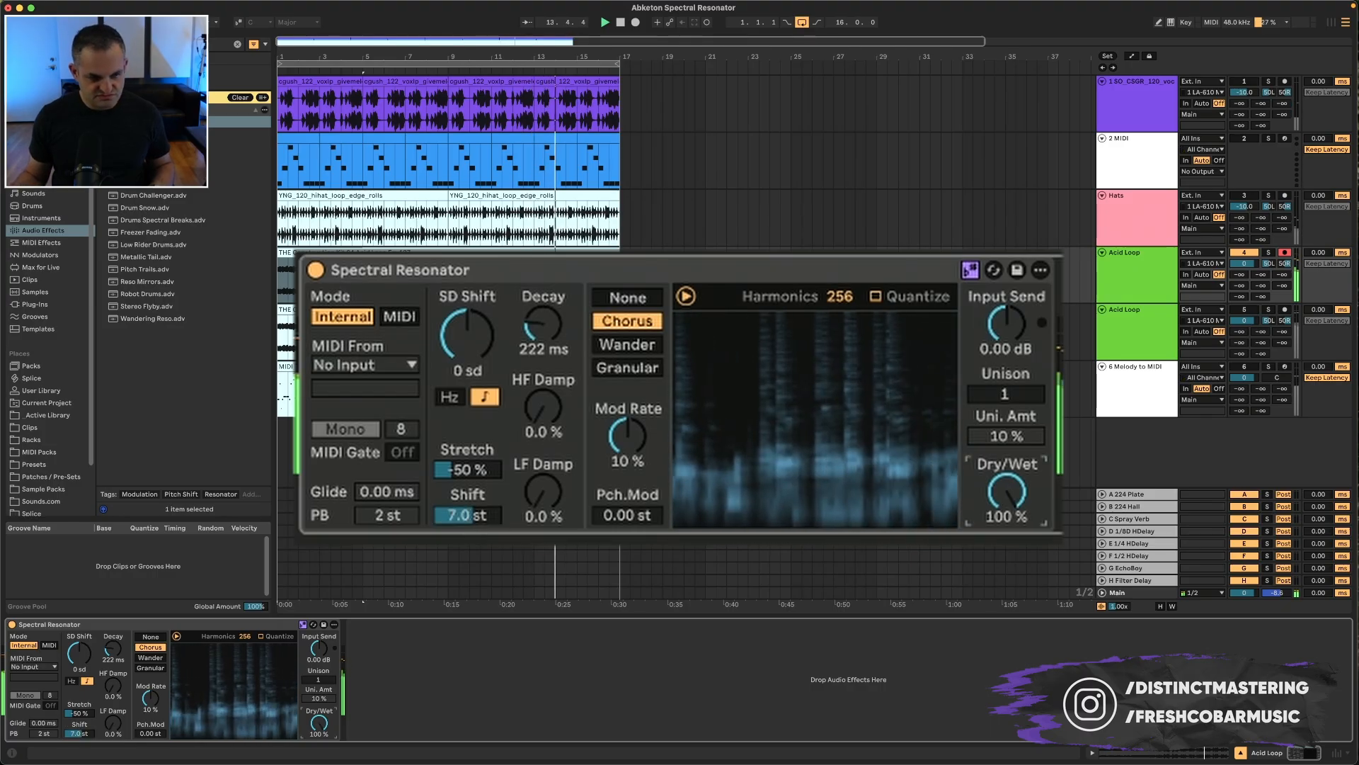
Step: Compare the fully dry and fully wet signal, then reset Shift to 0 st
left_click_drag(1006, 492, 1006, 559)
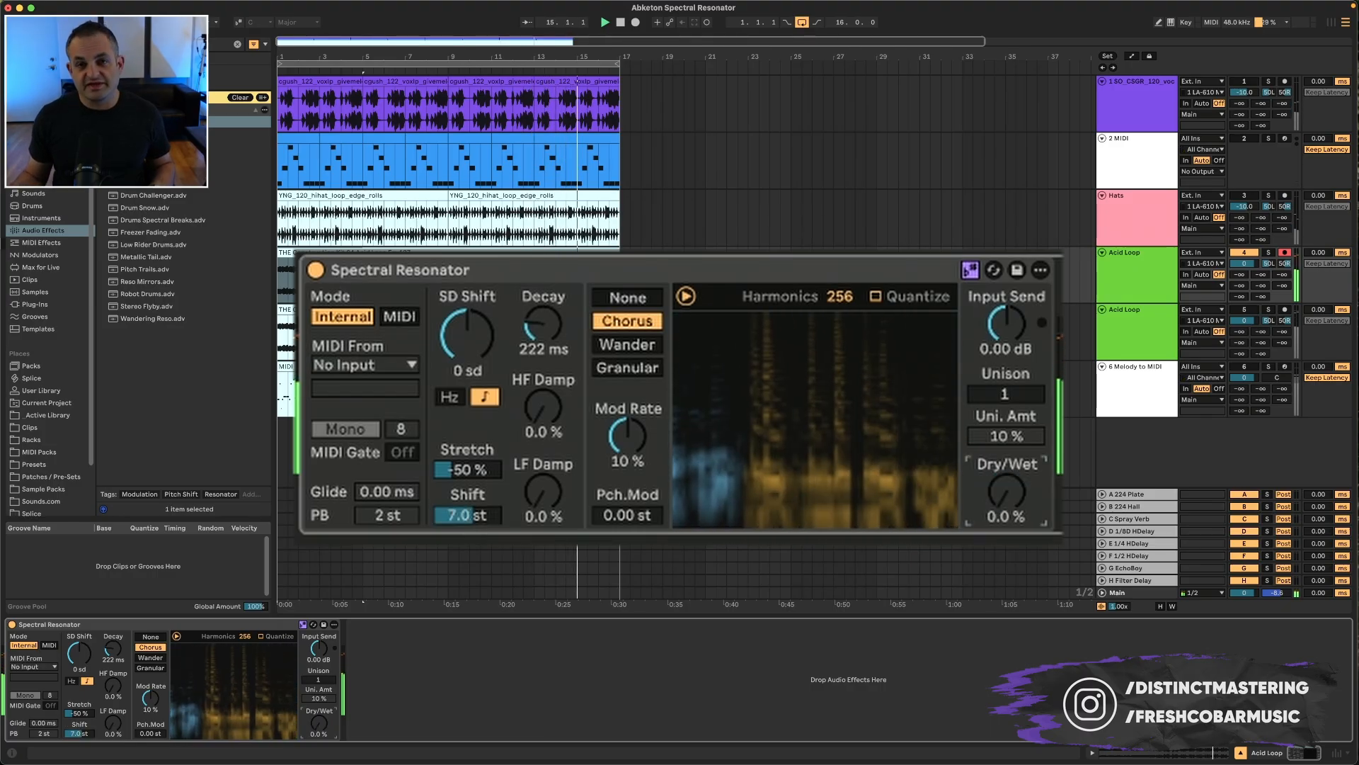
left_click_drag(1006, 492, 1005, 425)
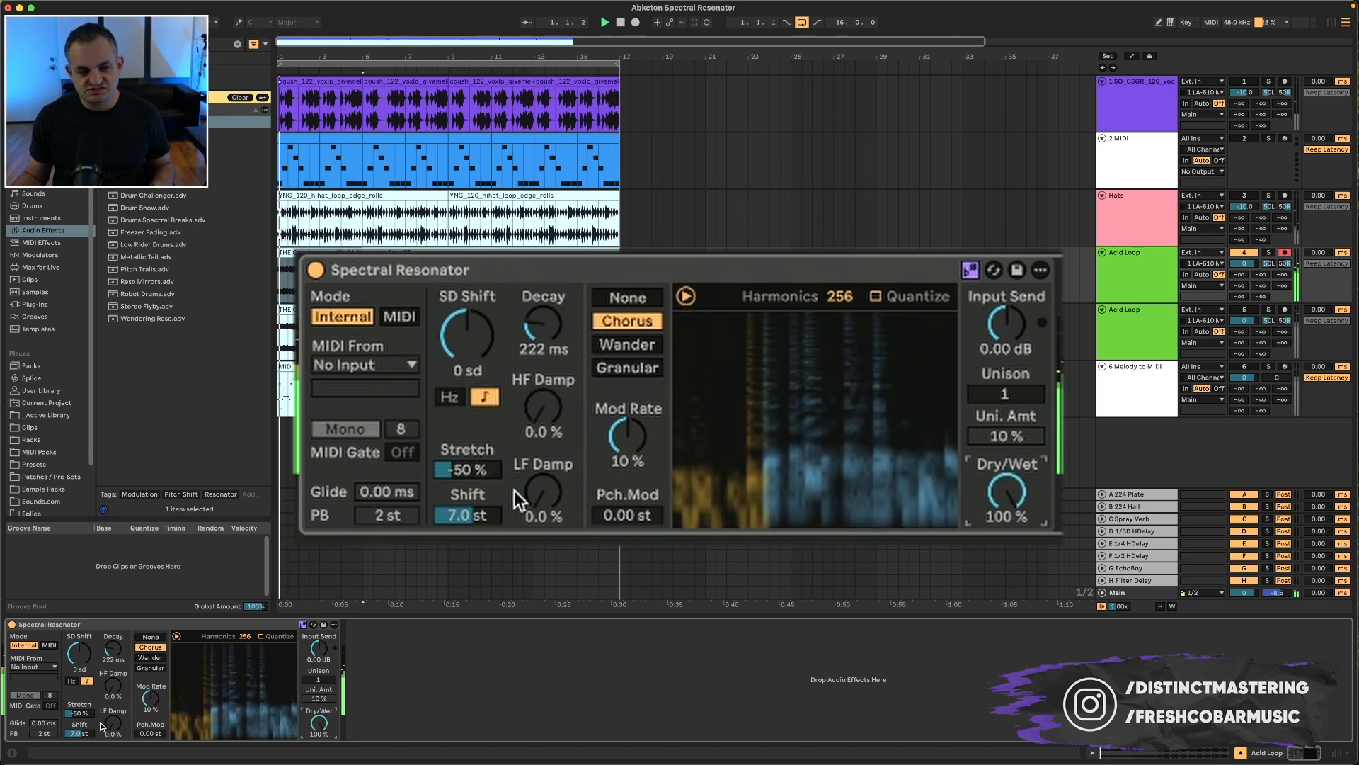
double_click(80, 733)
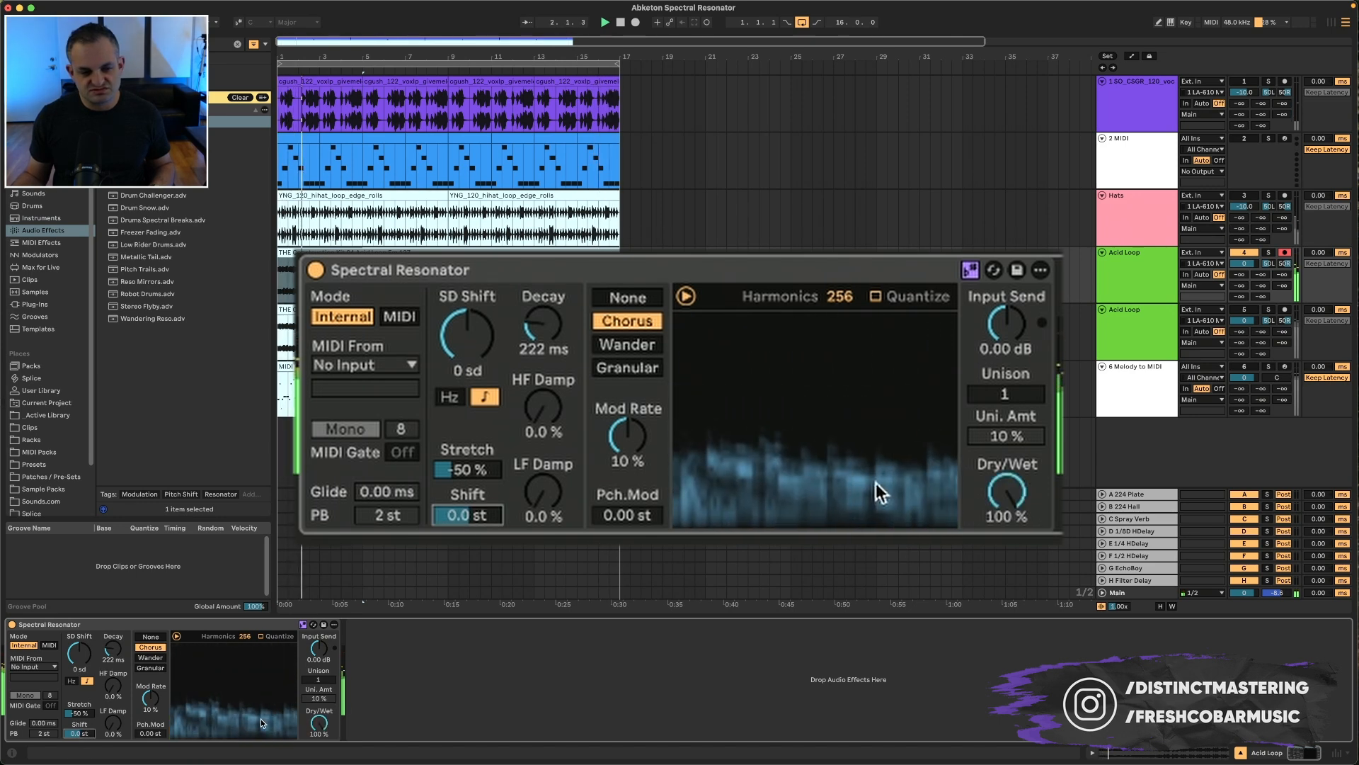
Step: Set Dry/Wet to 48%, Pitch Mod to 0.98 st and Mod Rate to 30%
left_click_drag(1006, 492, 1006, 529)
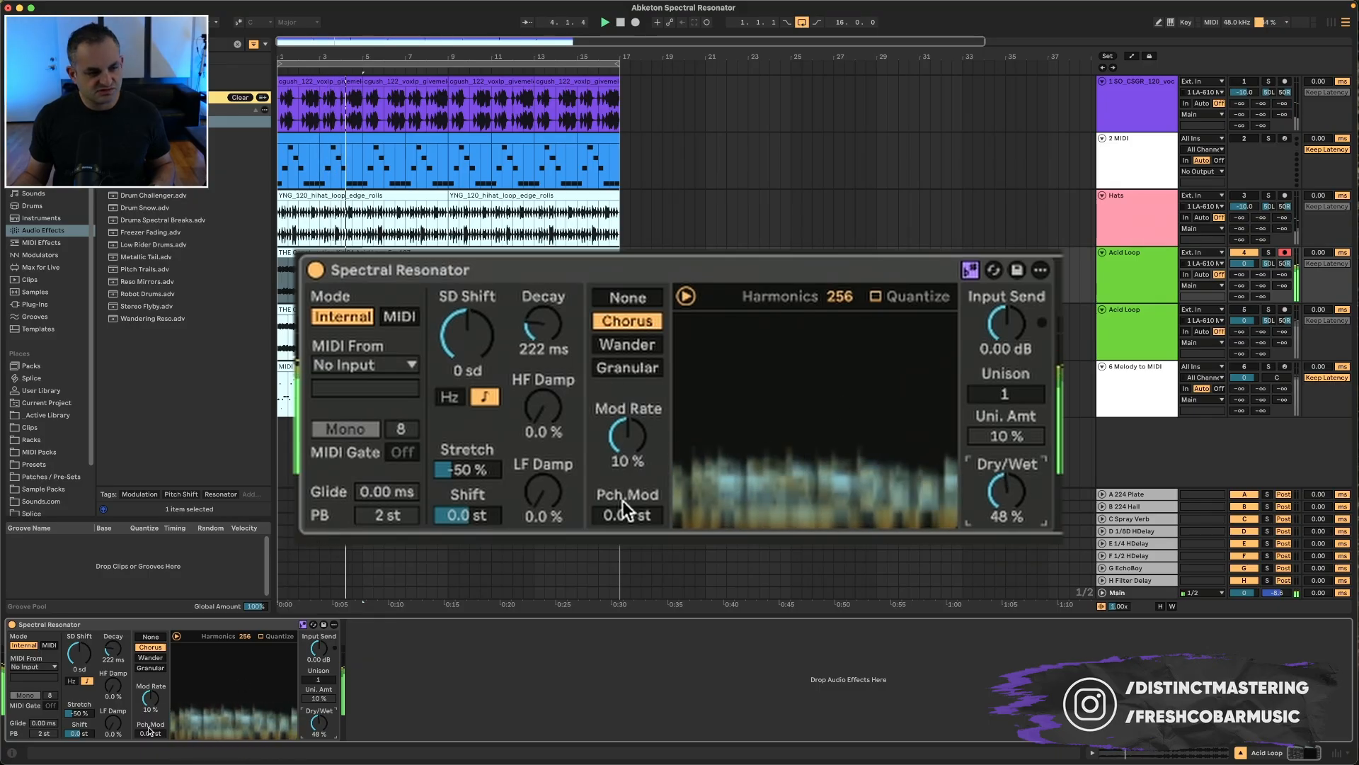
left_click_drag(625, 513, 625, 485)
left_click_drag(635, 430, 635, 417)
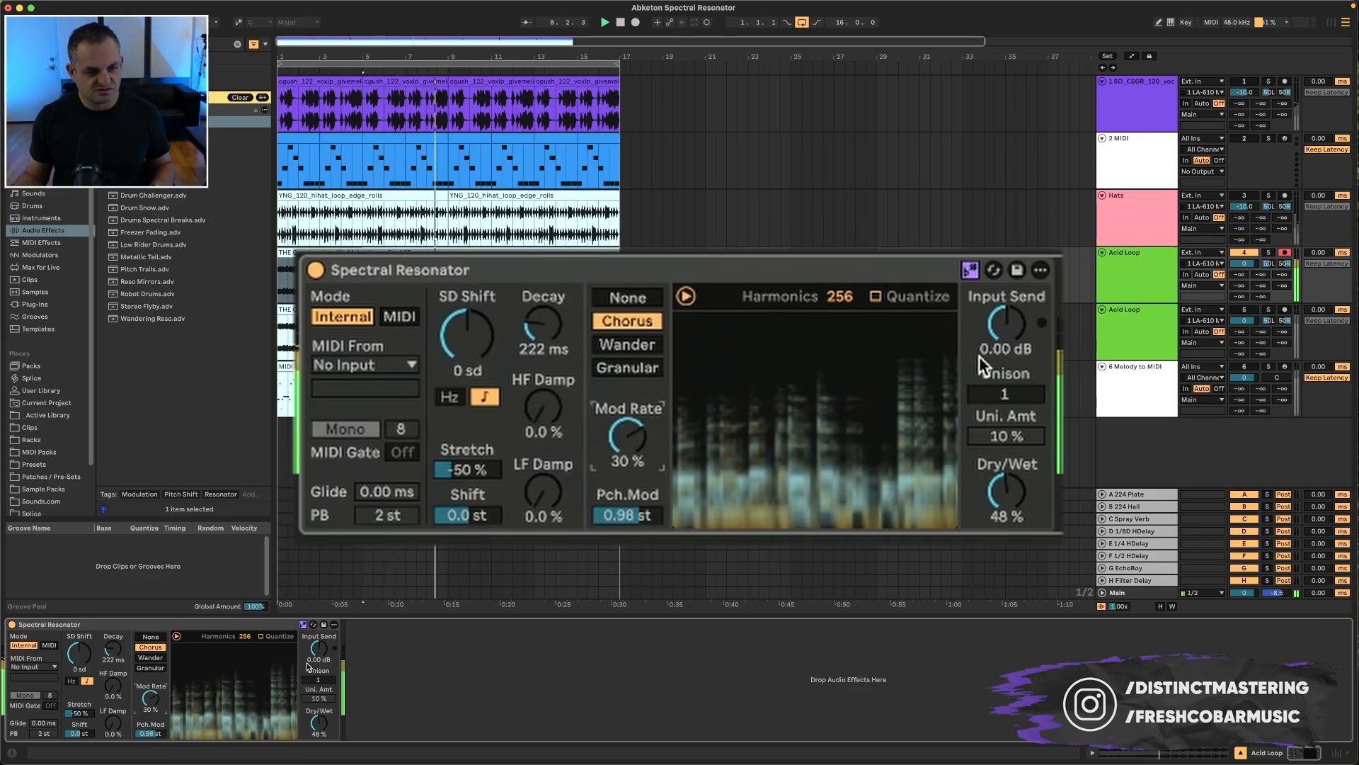
Step: Set Unison to 2, Harmonics to 38 and HF Damp to about 49%
left_click(1004, 392)
left_click_drag(1004, 392, 1003, 386)
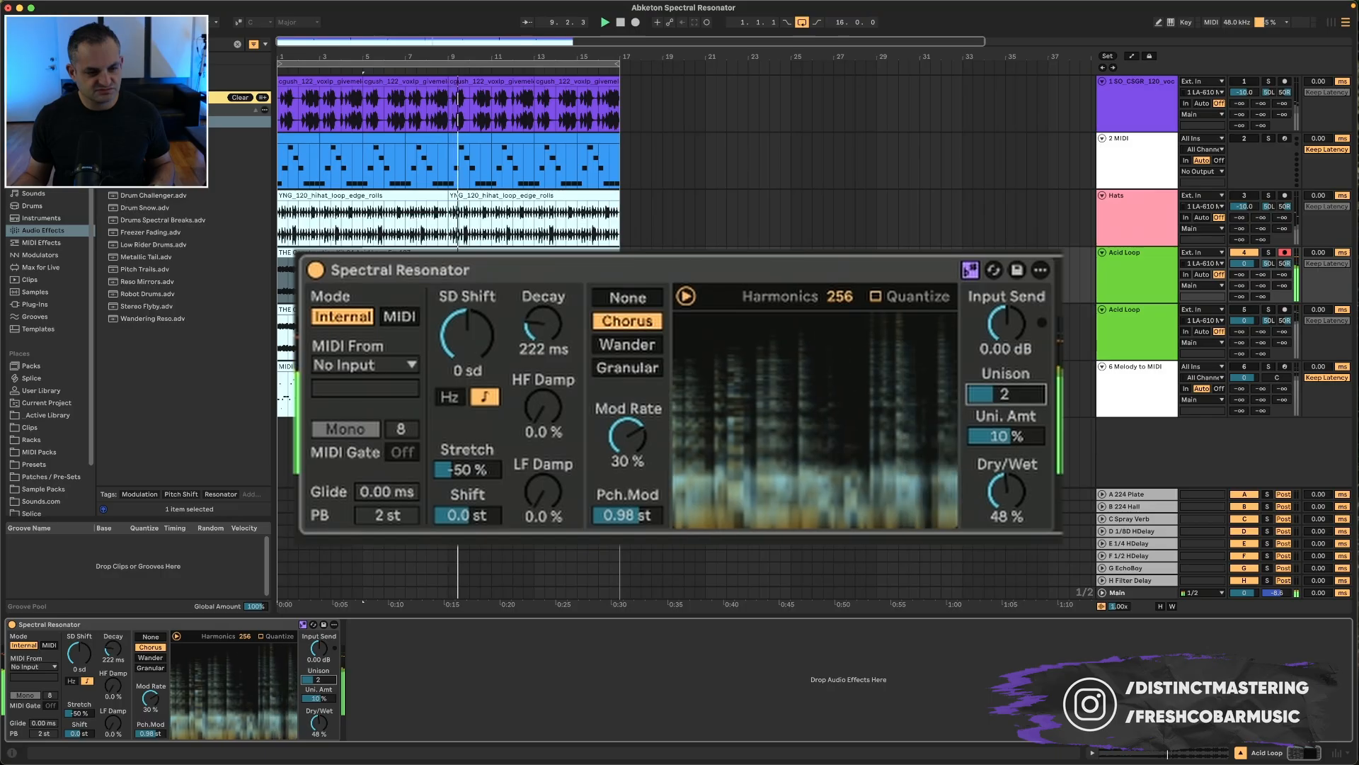
mouse_move(840, 297)
left_mouse_down()
mouse_move(841, 311)
mouse_move(841, 300)
left_mouse_up()
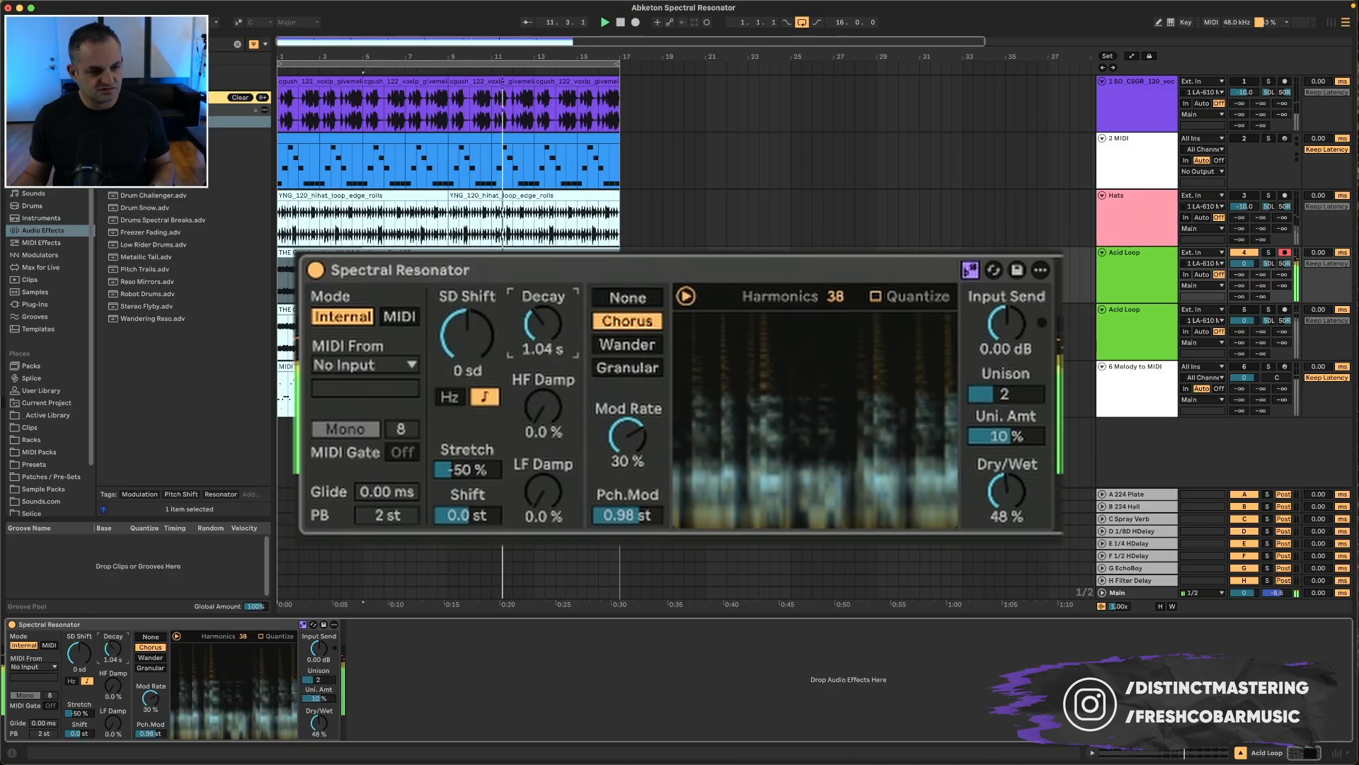
left_click_drag(113, 648, 113, 676)
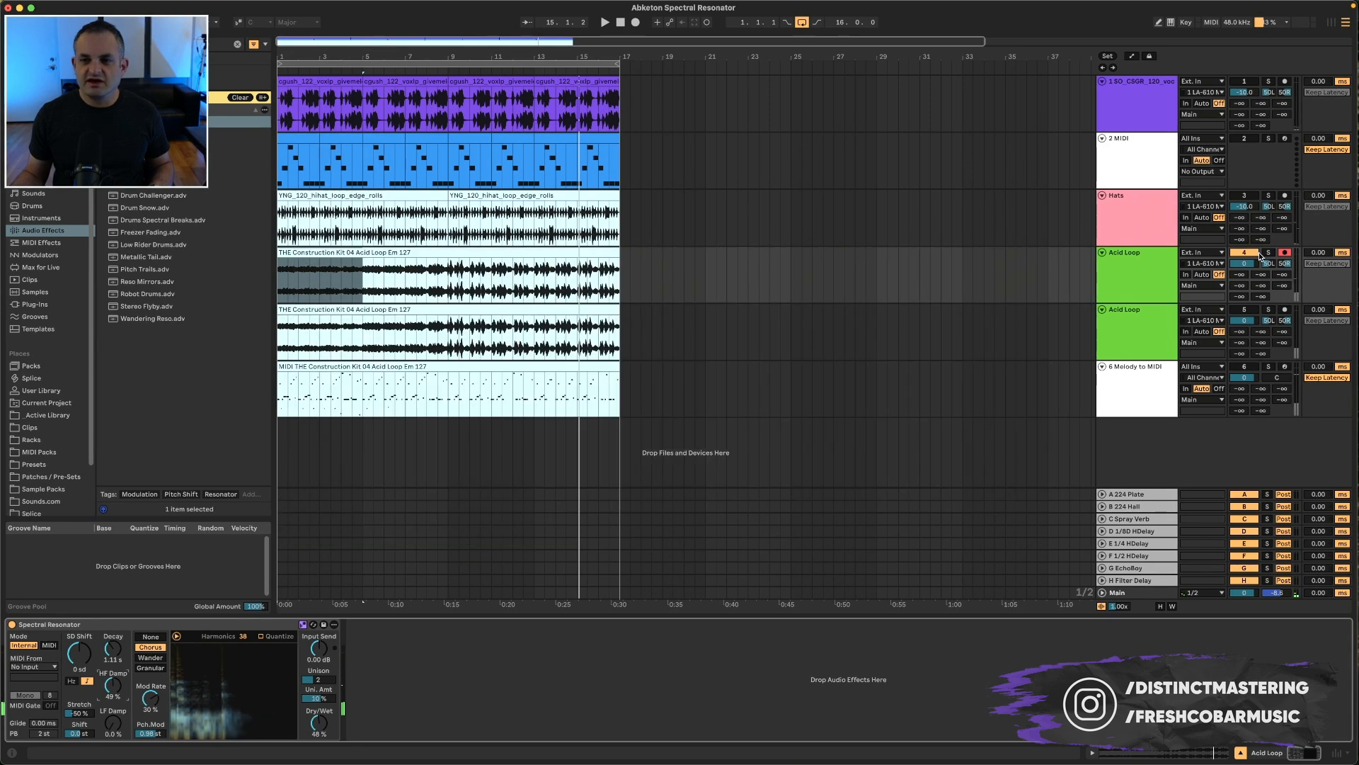
left_click(1136, 331)
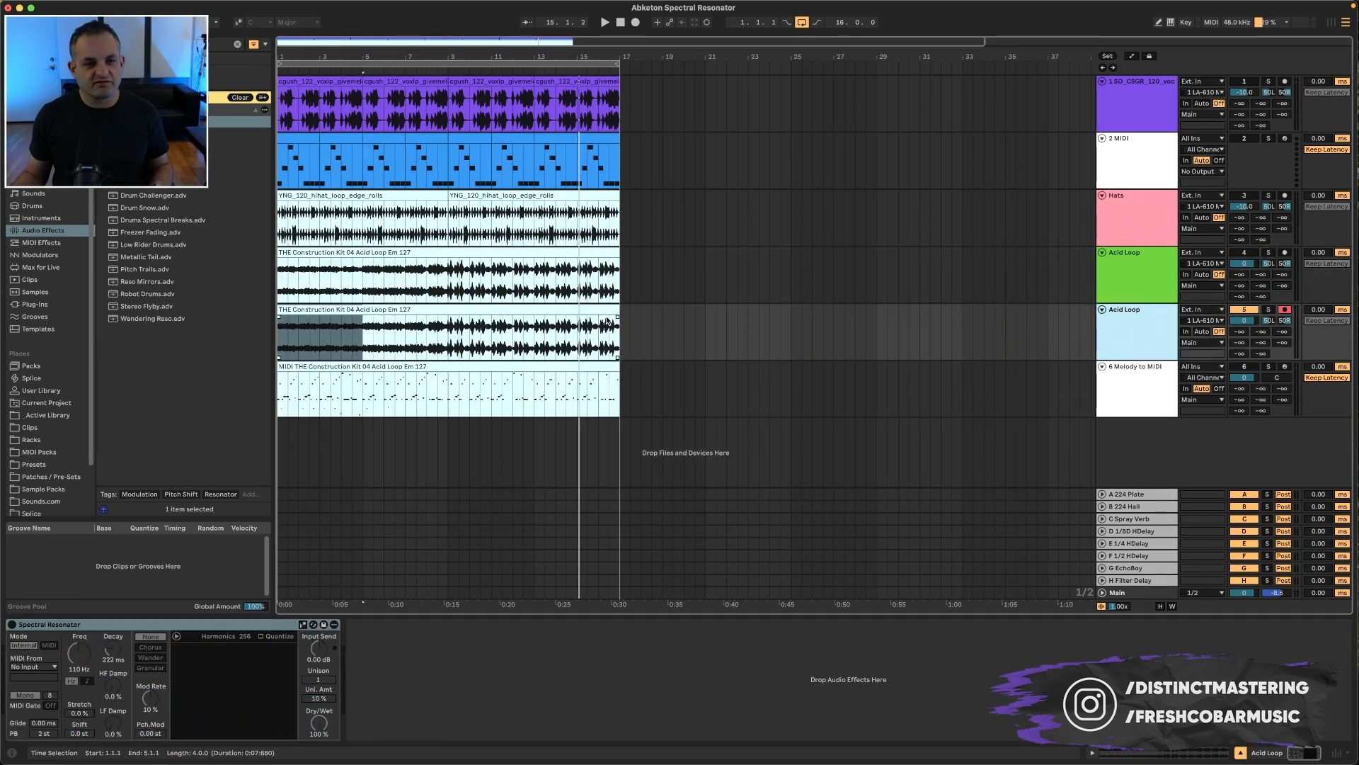
right_click(578, 312)
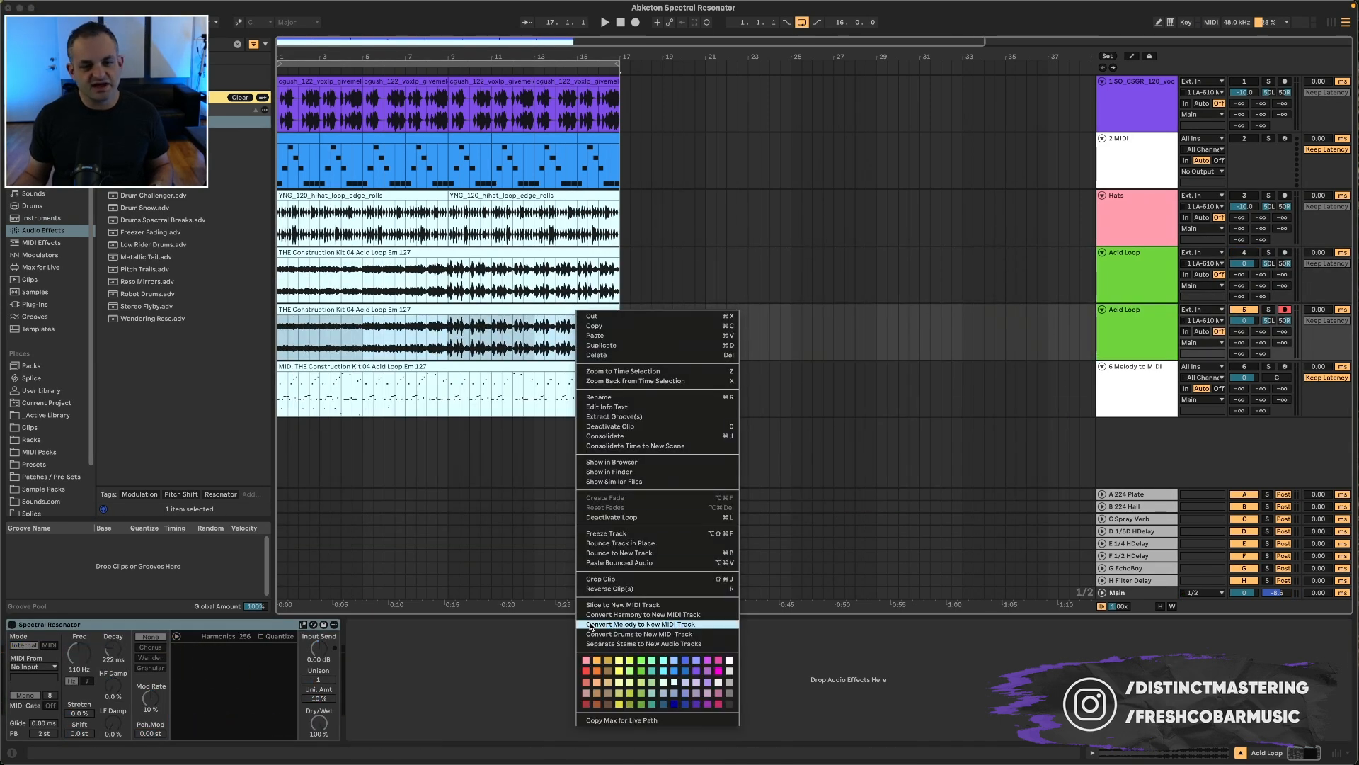
left_click(536, 422)
left_click(550, 369)
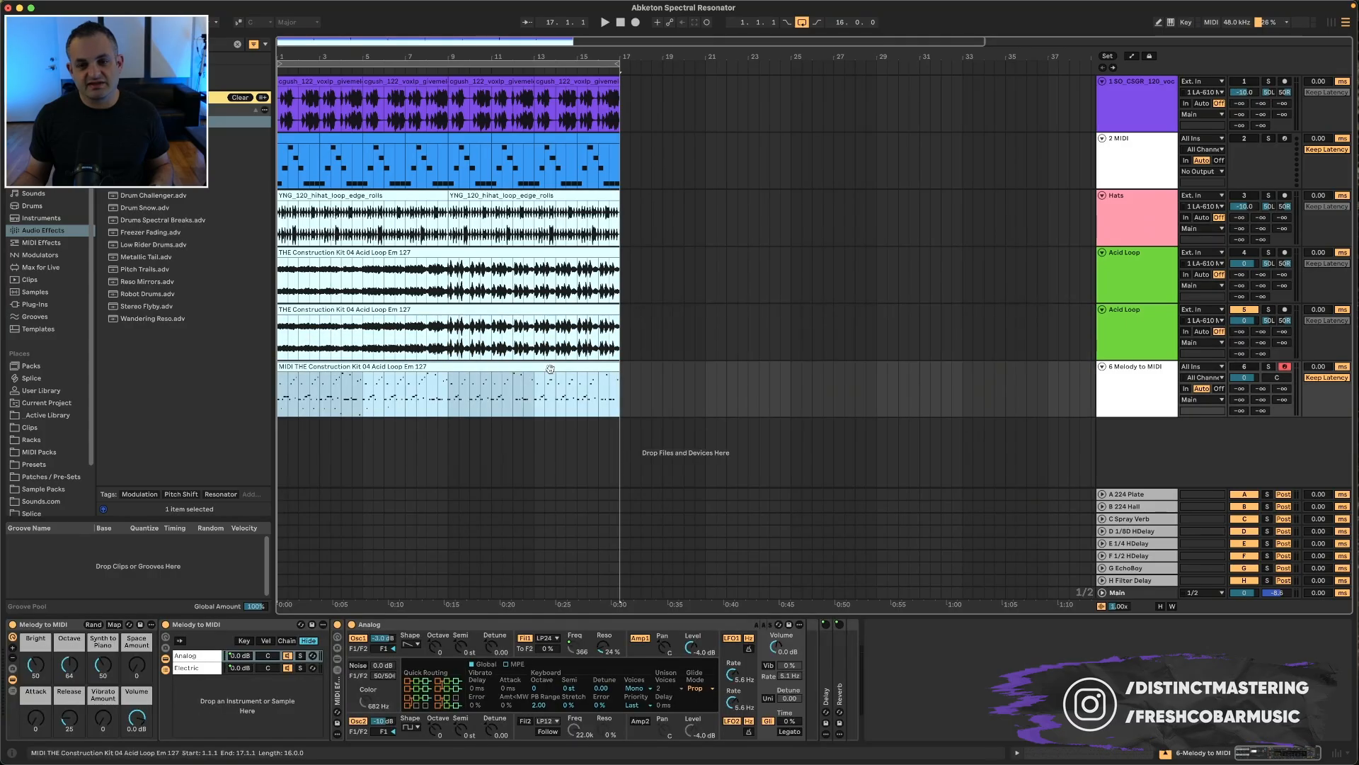
Step: On the second Acid Loop track, route the resonator's MIDI From to 6-Melody to MIDI and start playback
left_click(1145, 321)
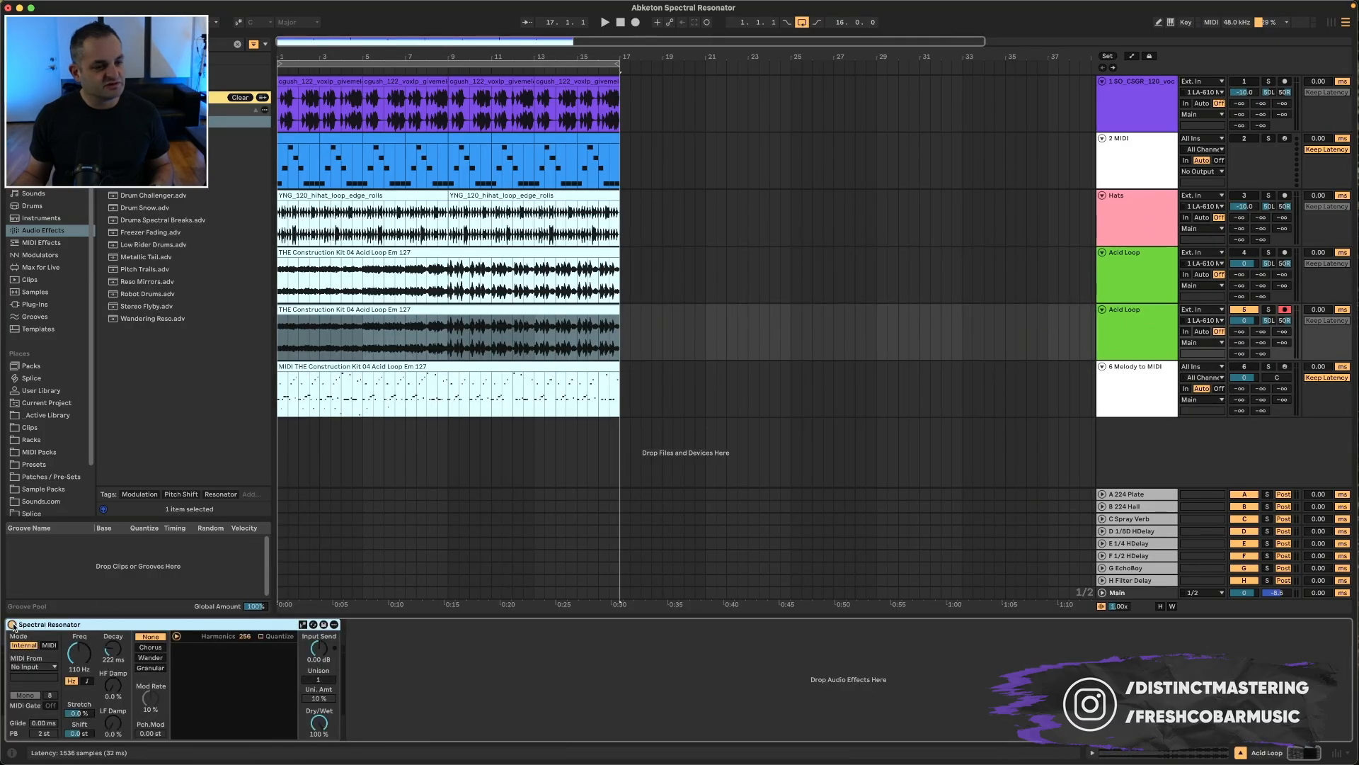
left_click(26, 667)
left_click(39, 689)
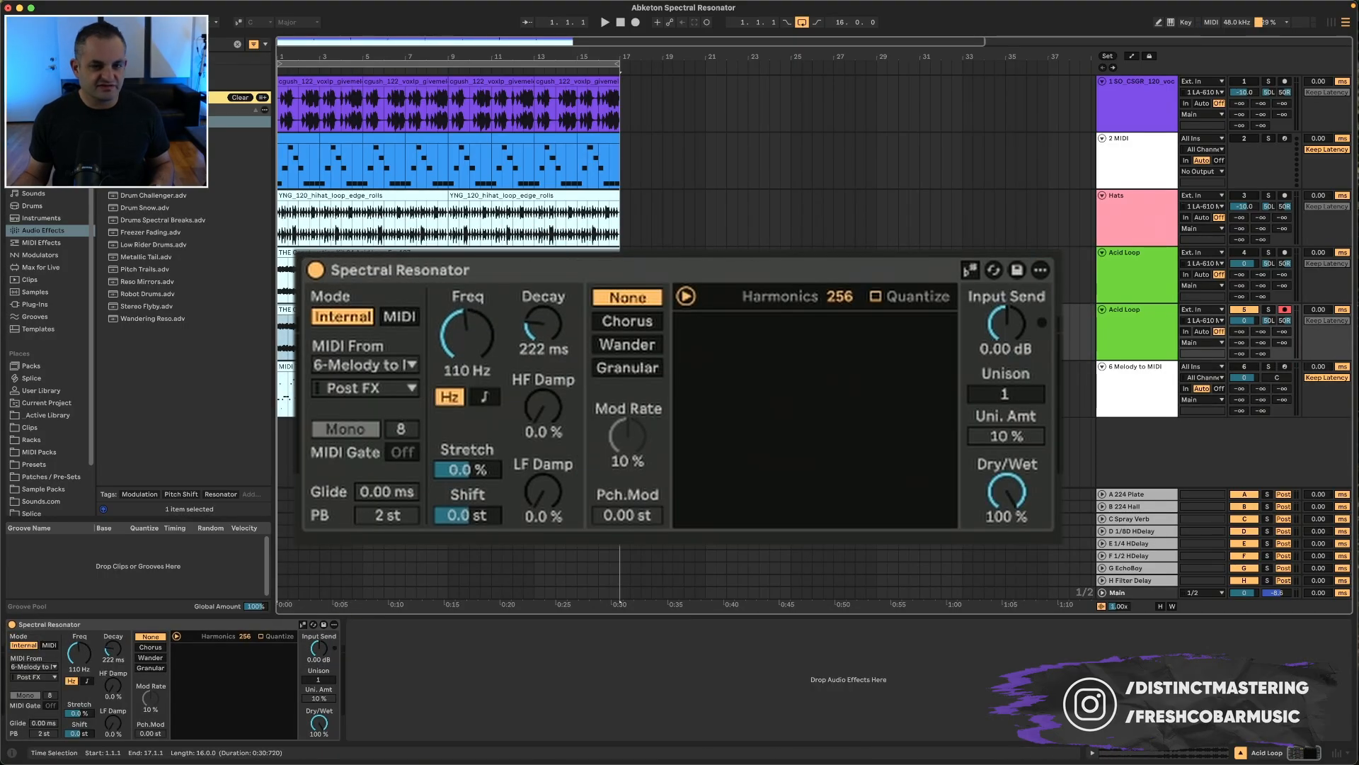
key("space")
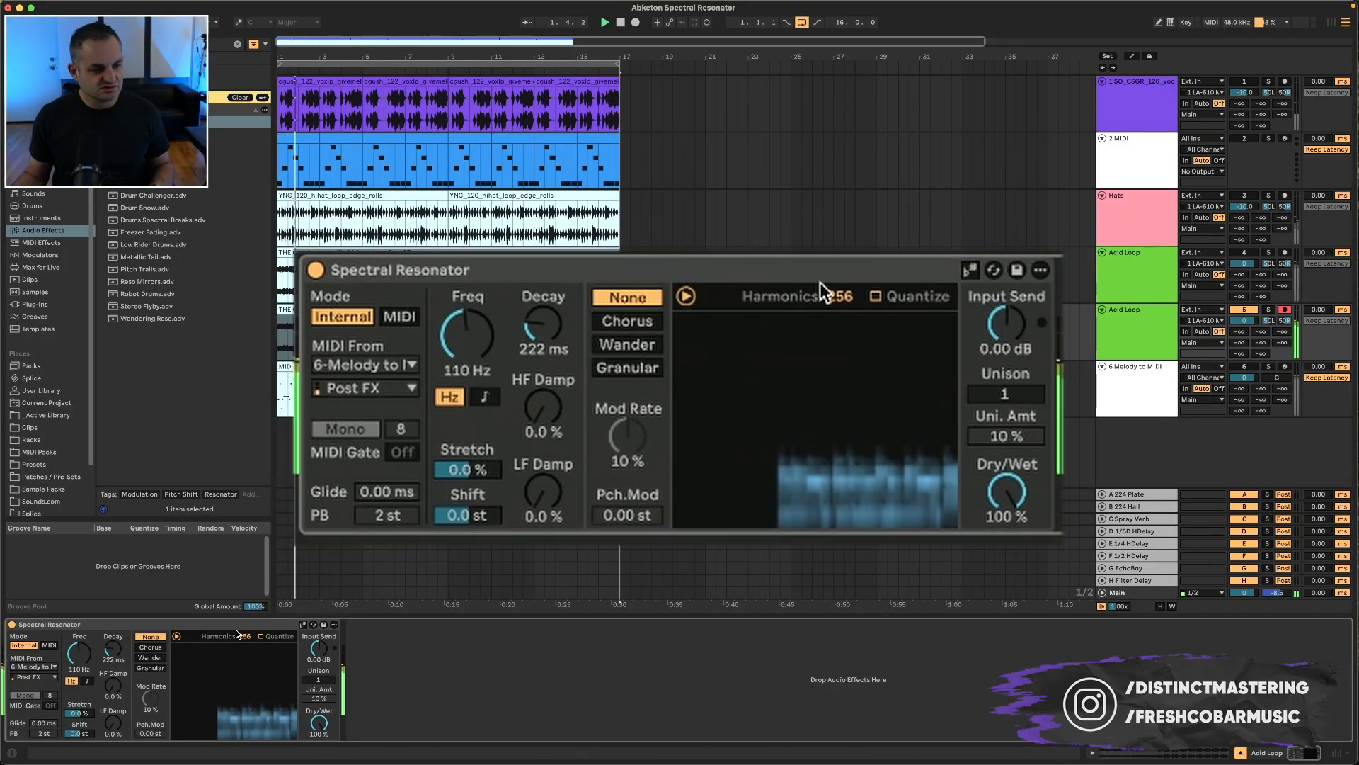
Step: Switch the resonator to note-based tuning and set SD Shift to 7 sd
left_click(303, 624)
left_click(87, 680)
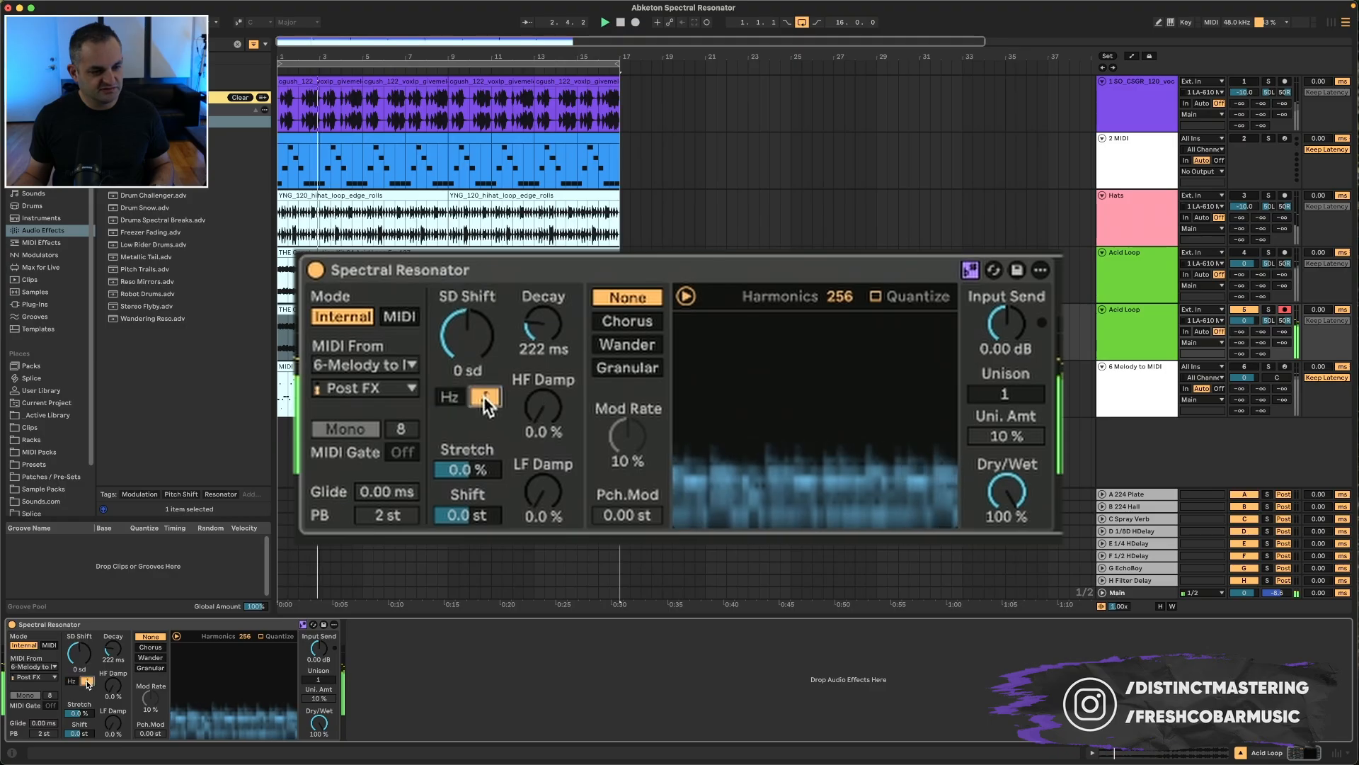
left_click(84, 658)
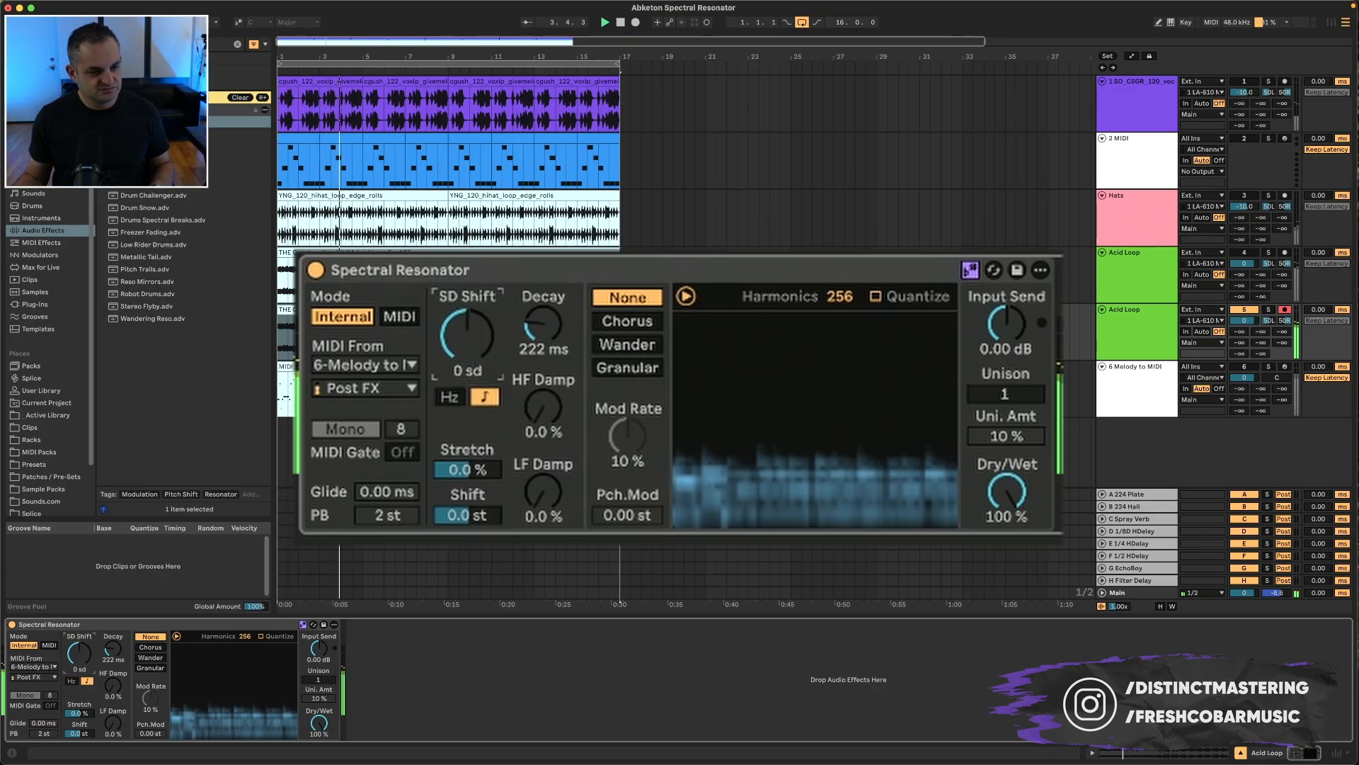
left_click_drag(83, 658, 83, 645)
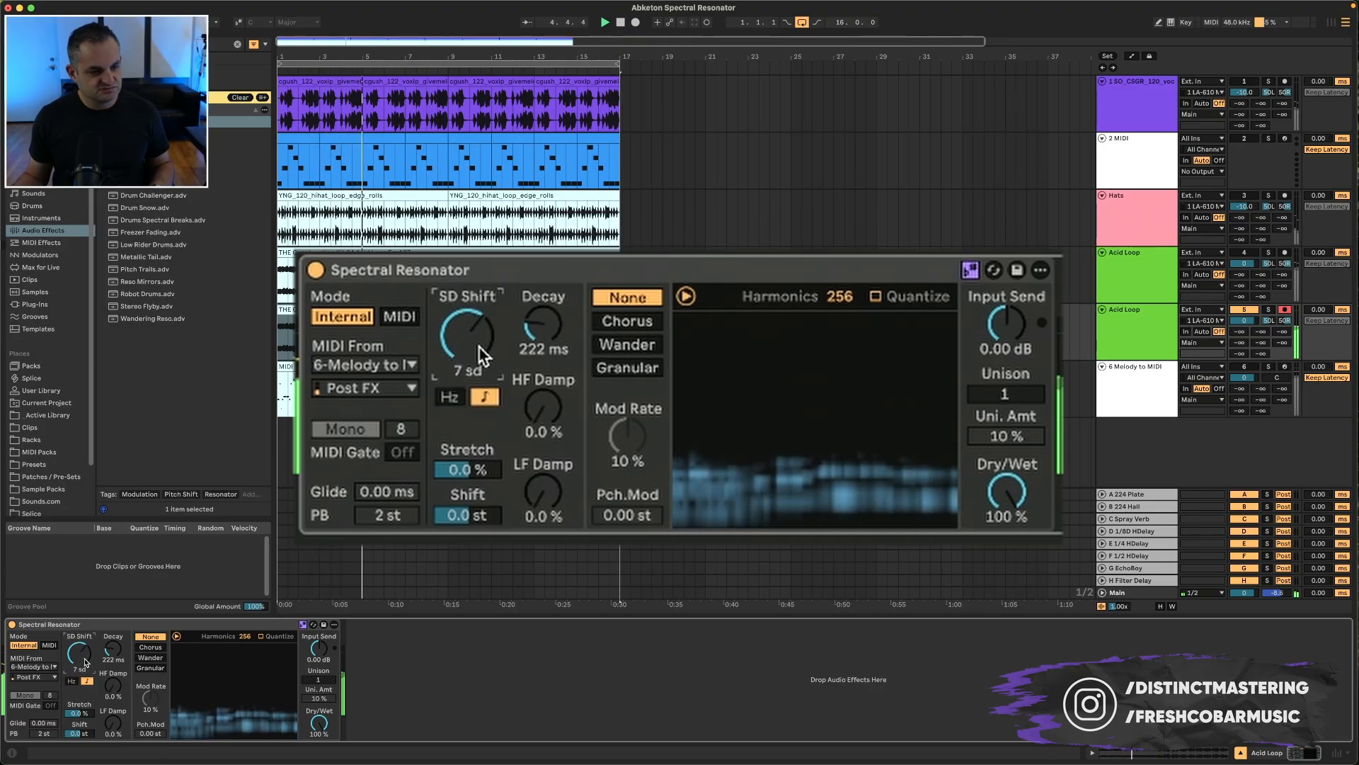
Step: Set Dry/Wet to 52% and Input Send to 4.57 dB
left_click_drag(319, 722, 324, 727)
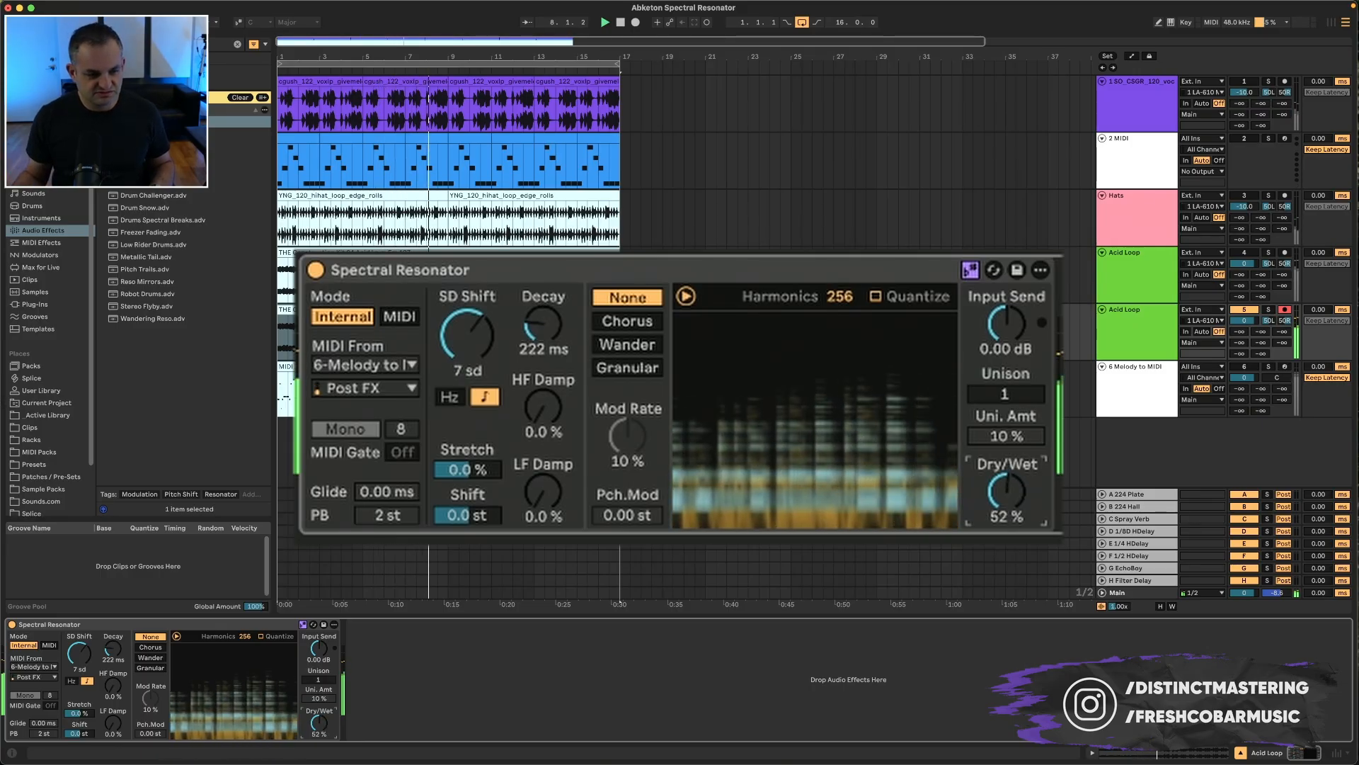
mouse_move(319, 647)
left_mouse_down()
mouse_move(320, 635)
mouse_move(319, 674)
left_mouse_up()
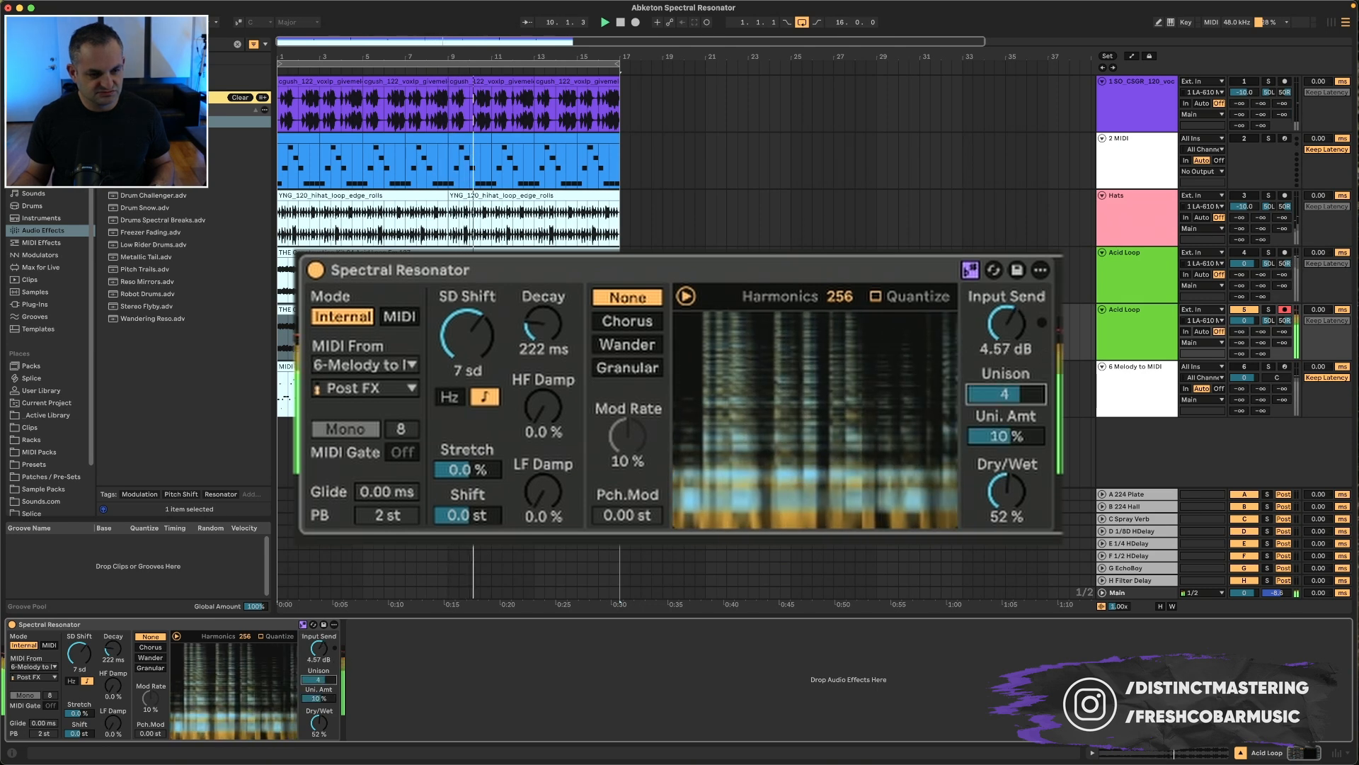
Step: Select Wander modulation, set Harmonics to 70 and lower Decay to 8.29 ms
left_click(148, 658)
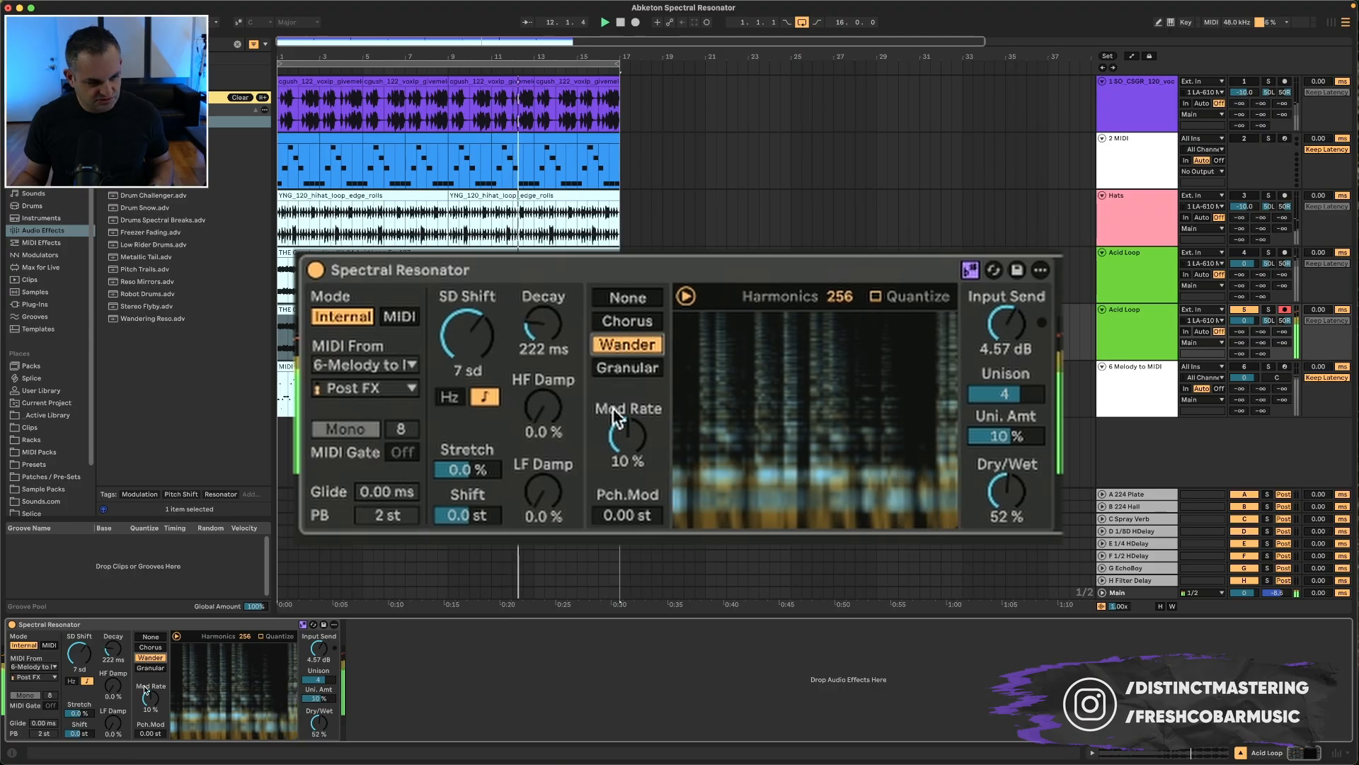
left_click_drag(245, 636, 245, 683)
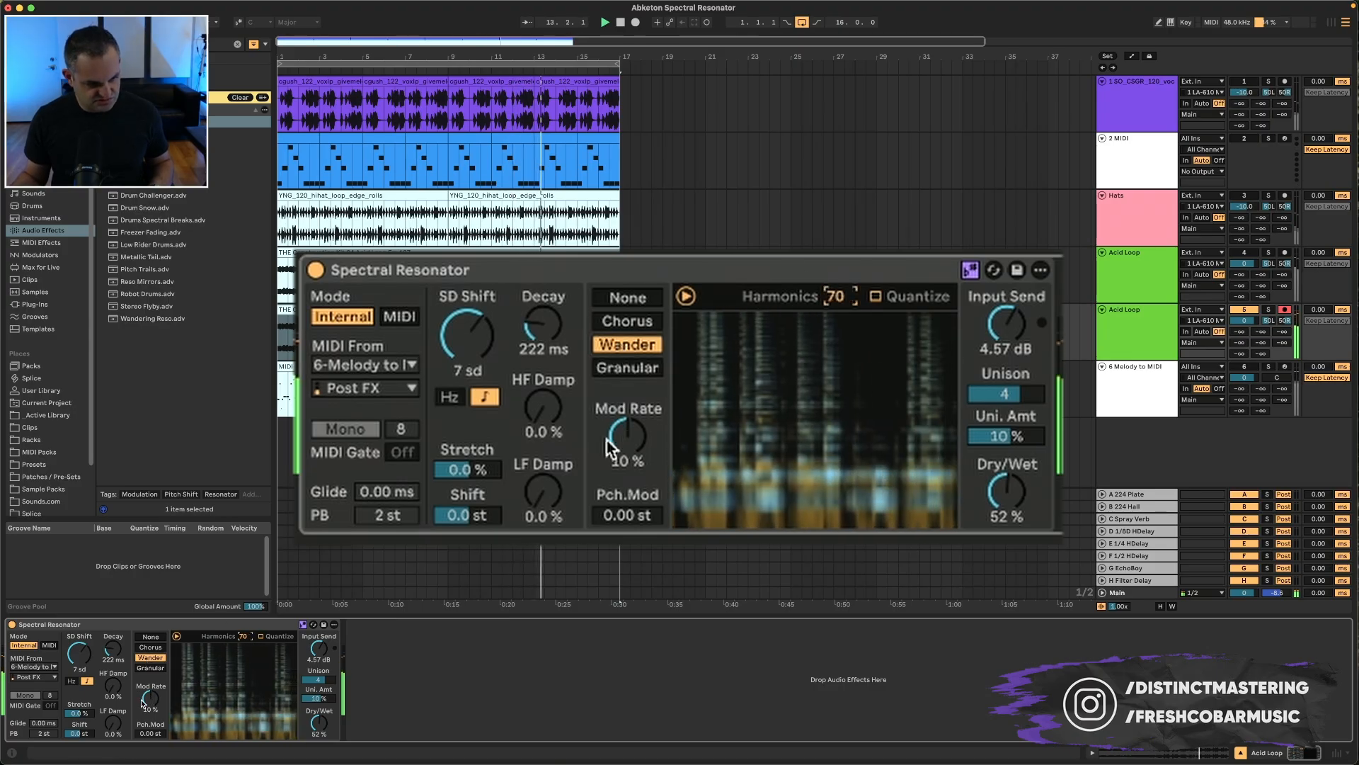
left_click_drag(113, 722, 112, 662)
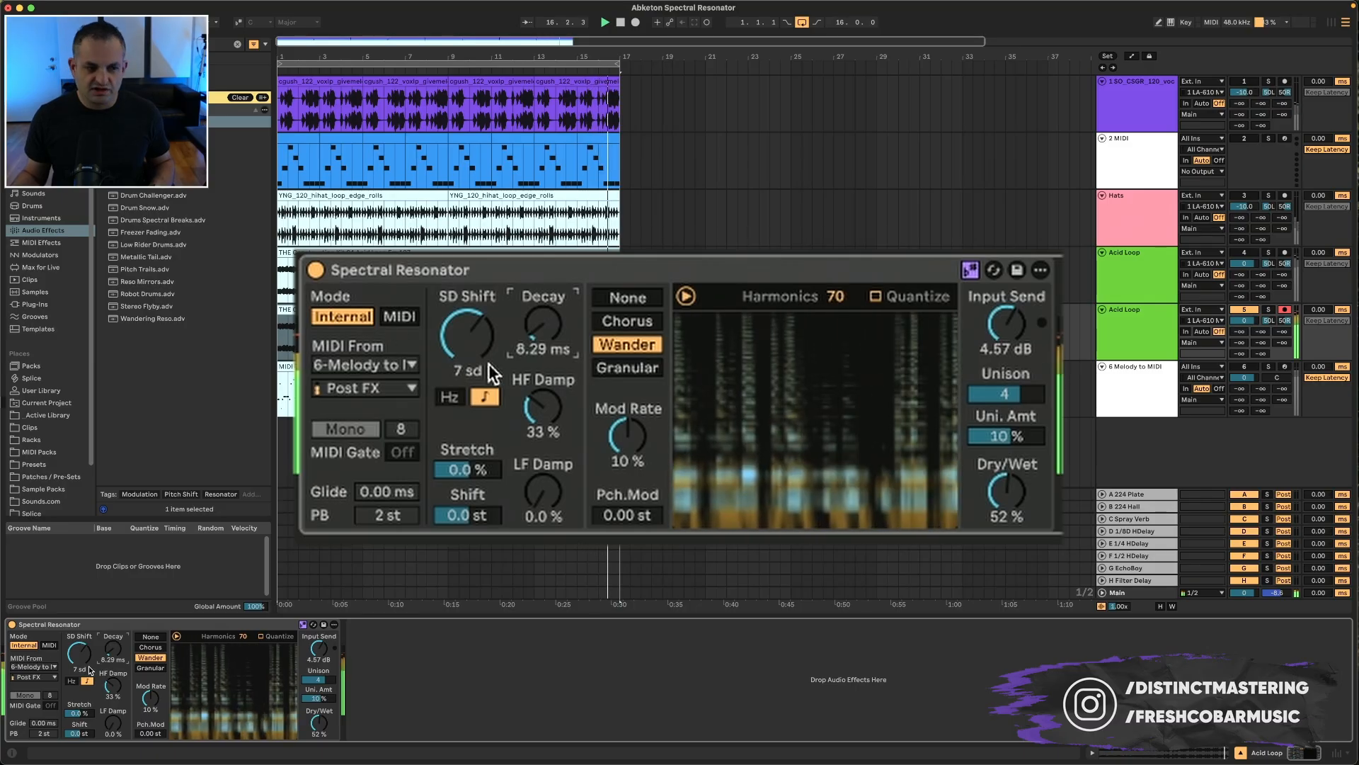
Step: Bypass the Spectral Resonator and re-enable it to compare
left_click(12, 624)
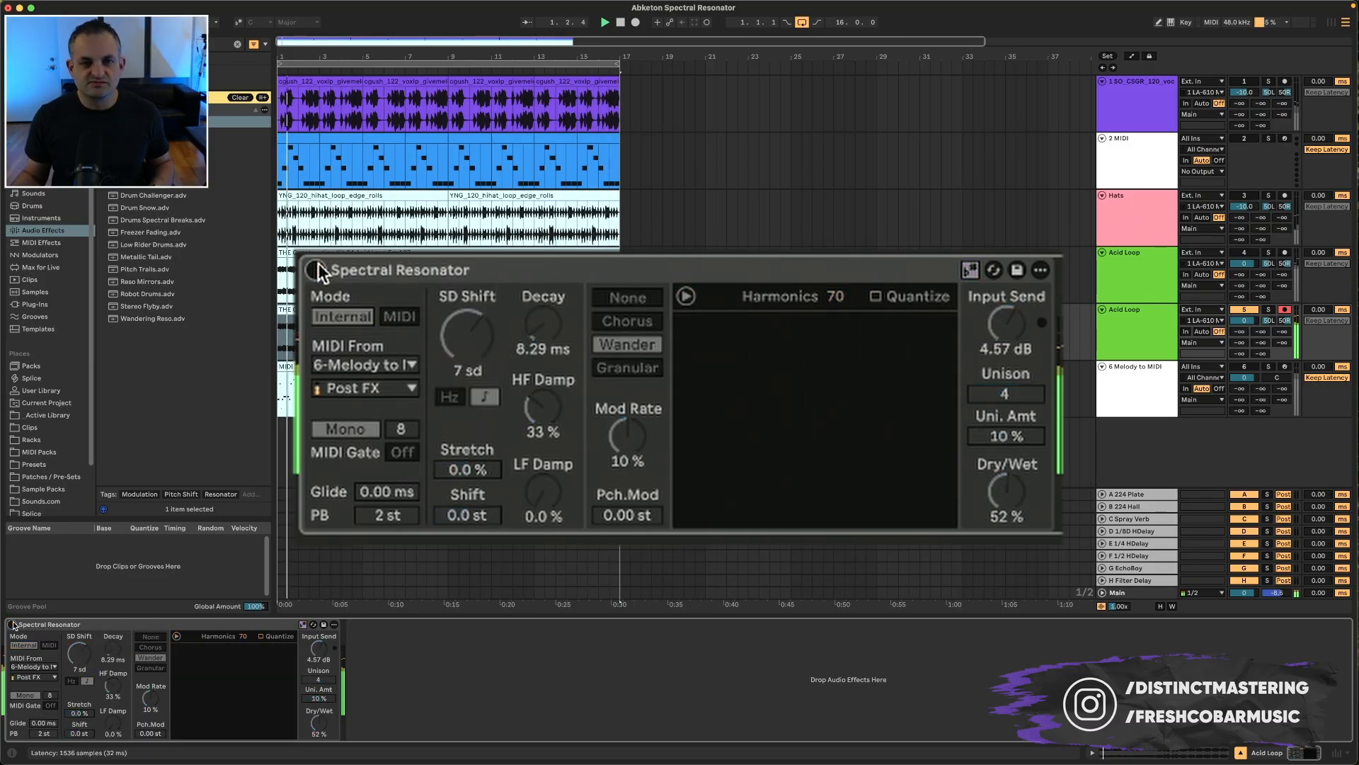
left_click(12, 625)
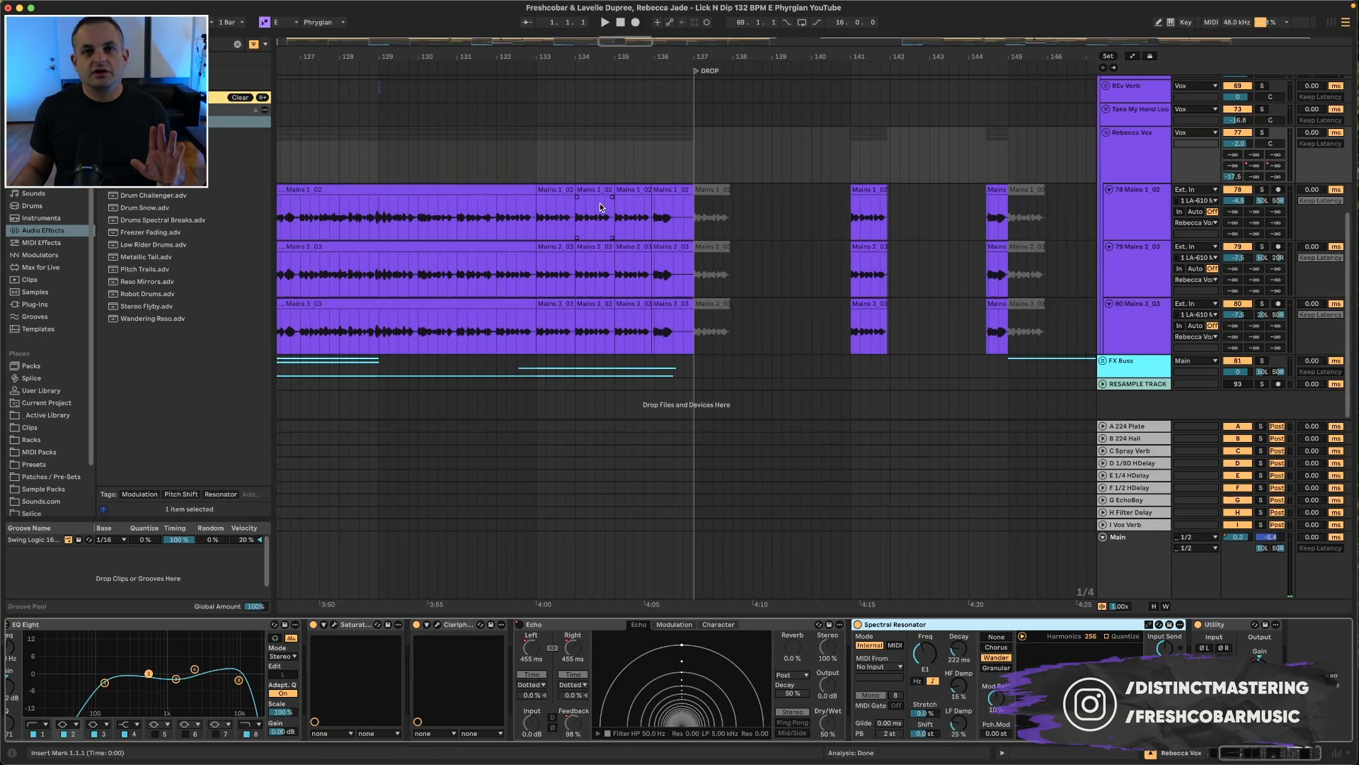
Step: Select a one-bar time range around bar 133 on the Mains tracks and play it back
left_click_drag(539, 212, 574, 212)
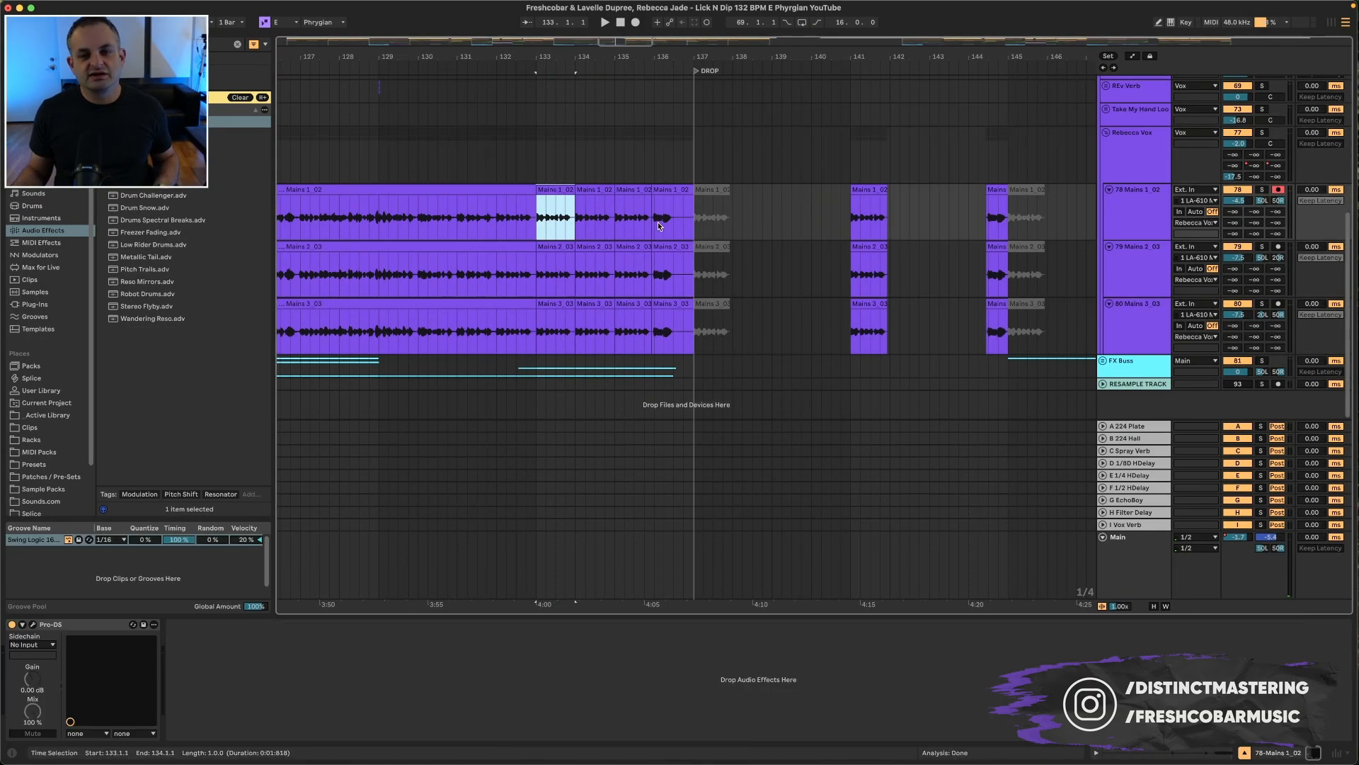
left_click(1182, 157)
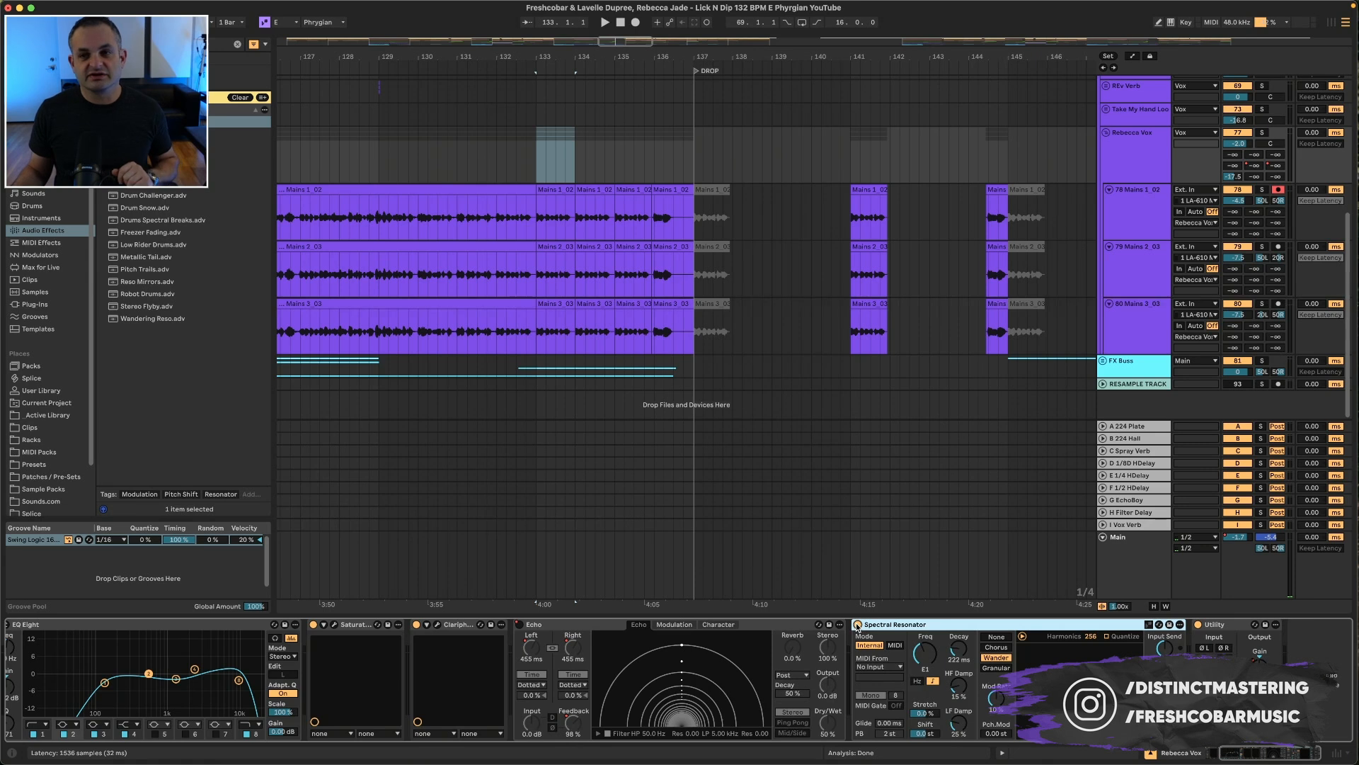
left_click(549, 191)
key("space")
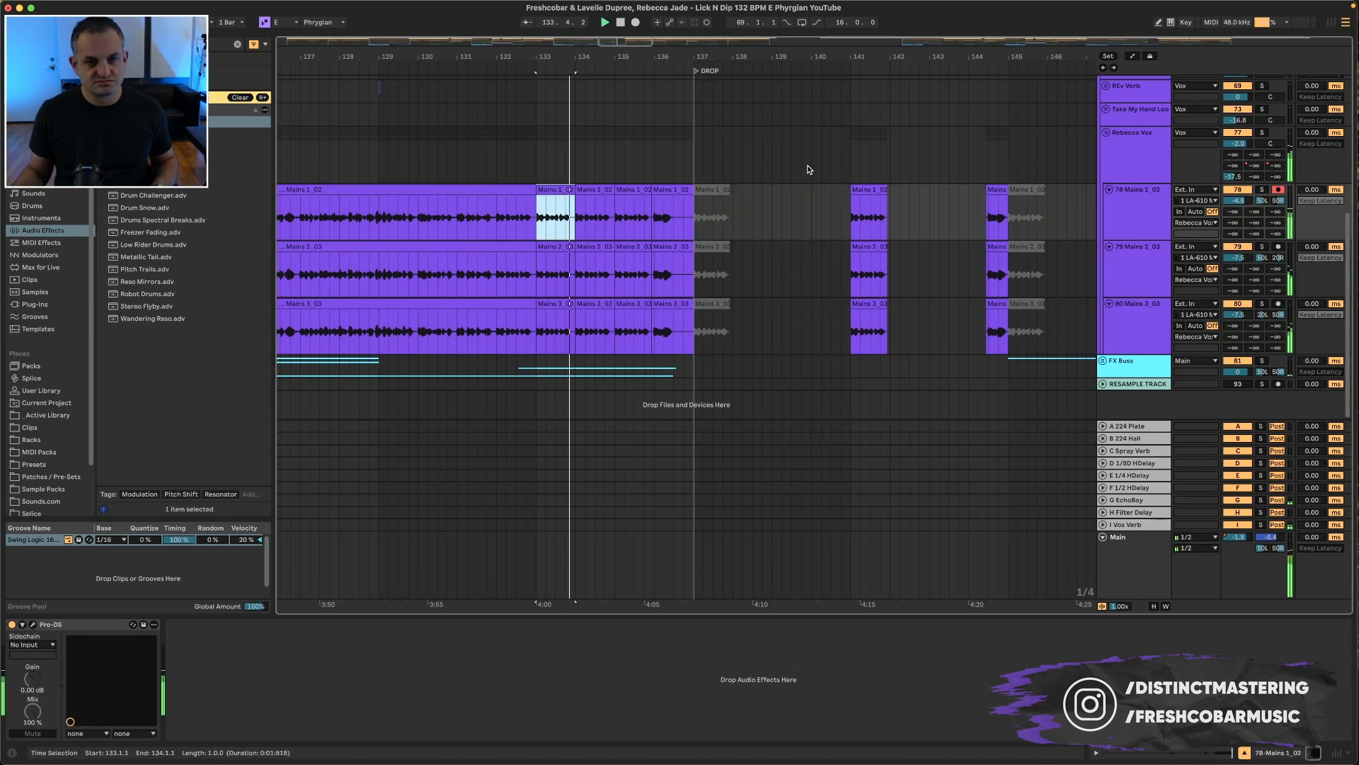
Step: Show automation for the Rebecca Vox track and choose the Spectral Resonator's LF Damp parameter as its automation lane
left_click(1134, 153)
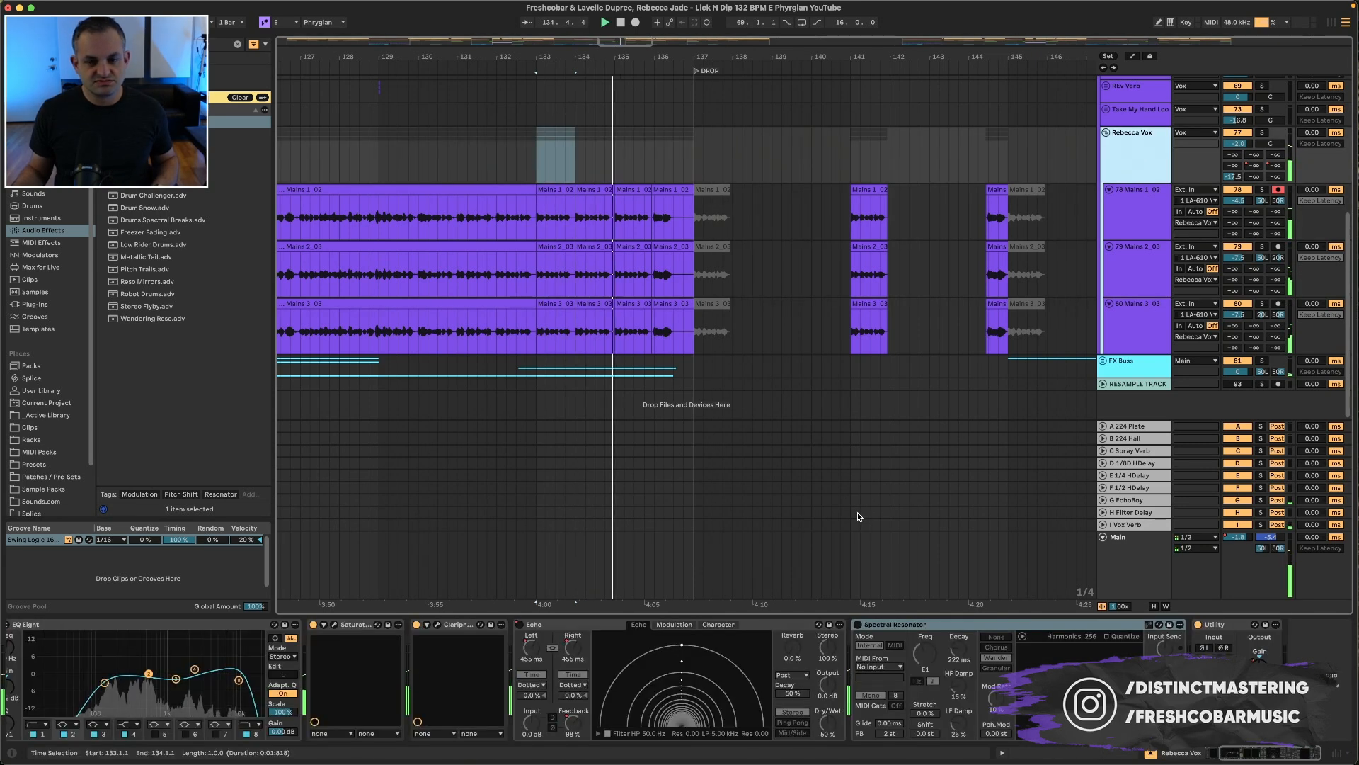
left_click(858, 626)
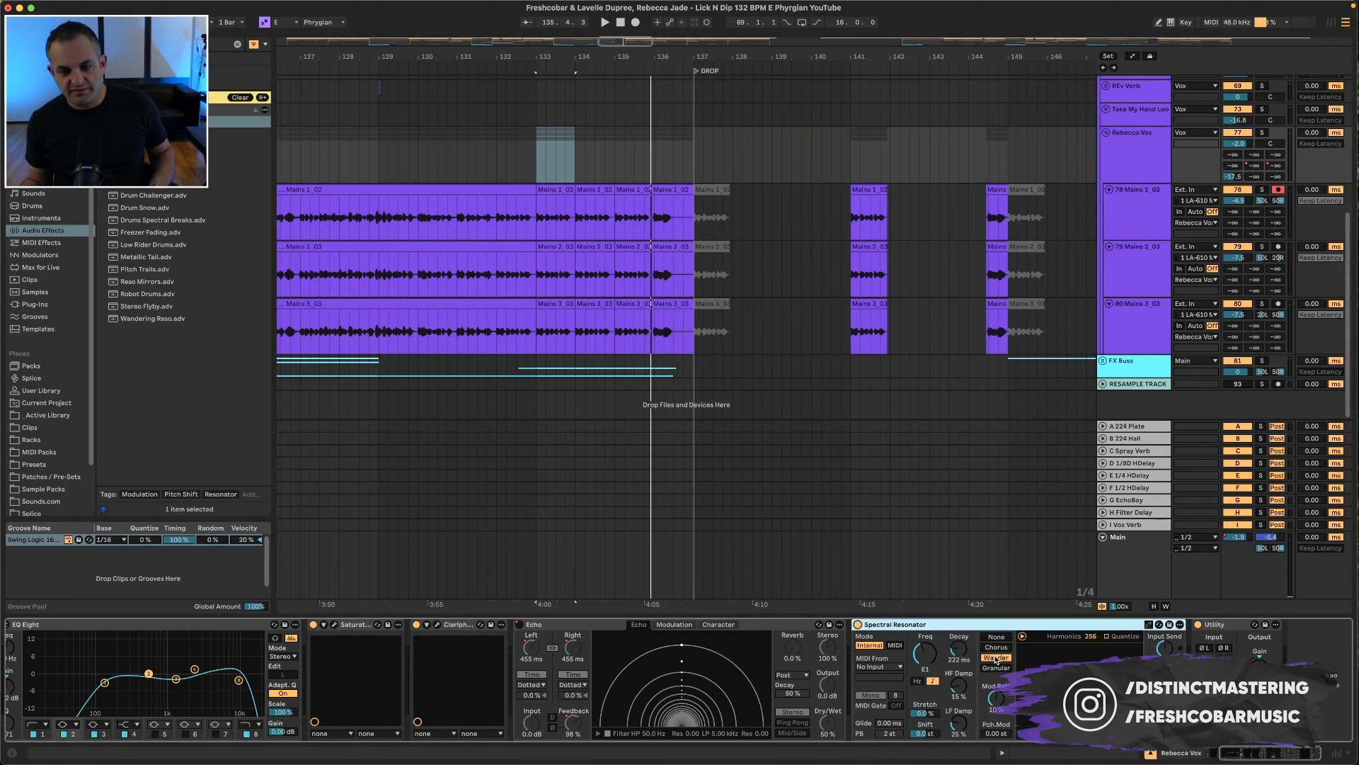
key("a")
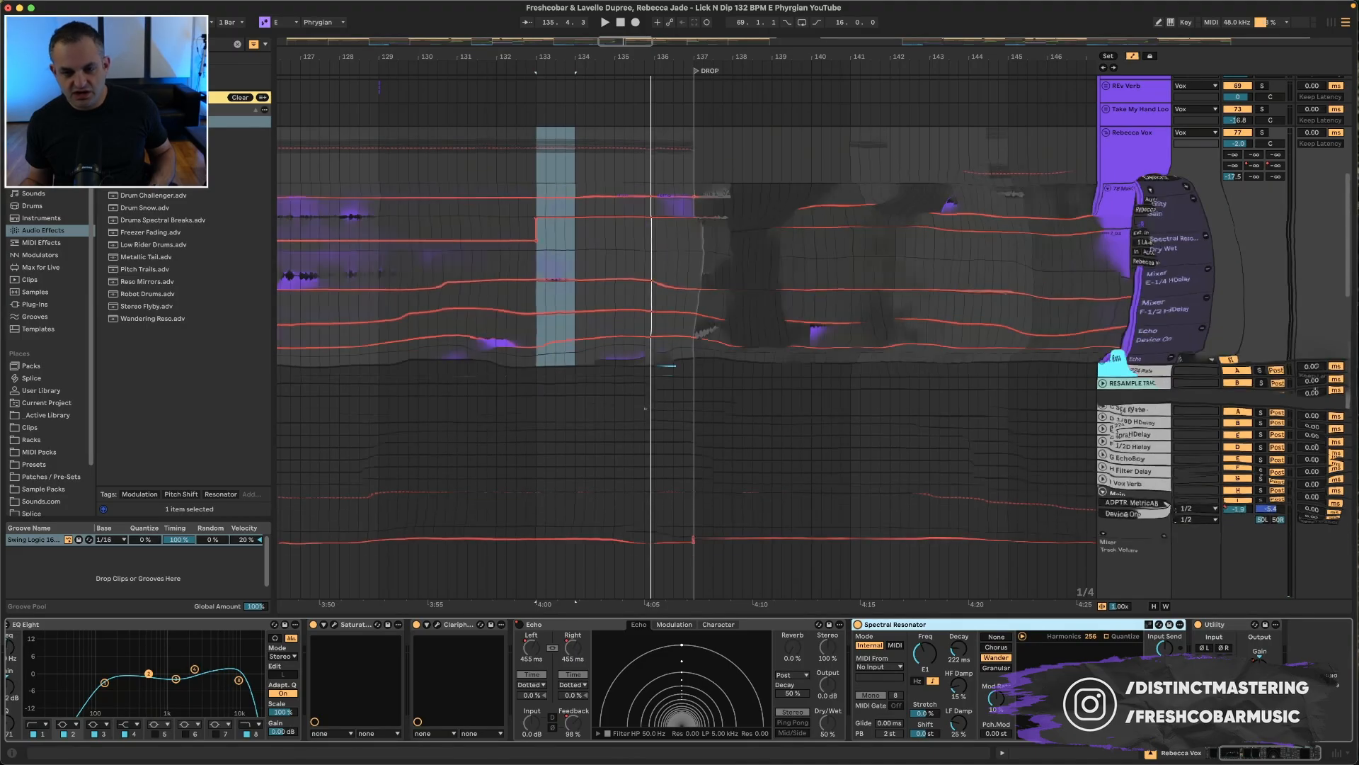
left_click(1136, 234)
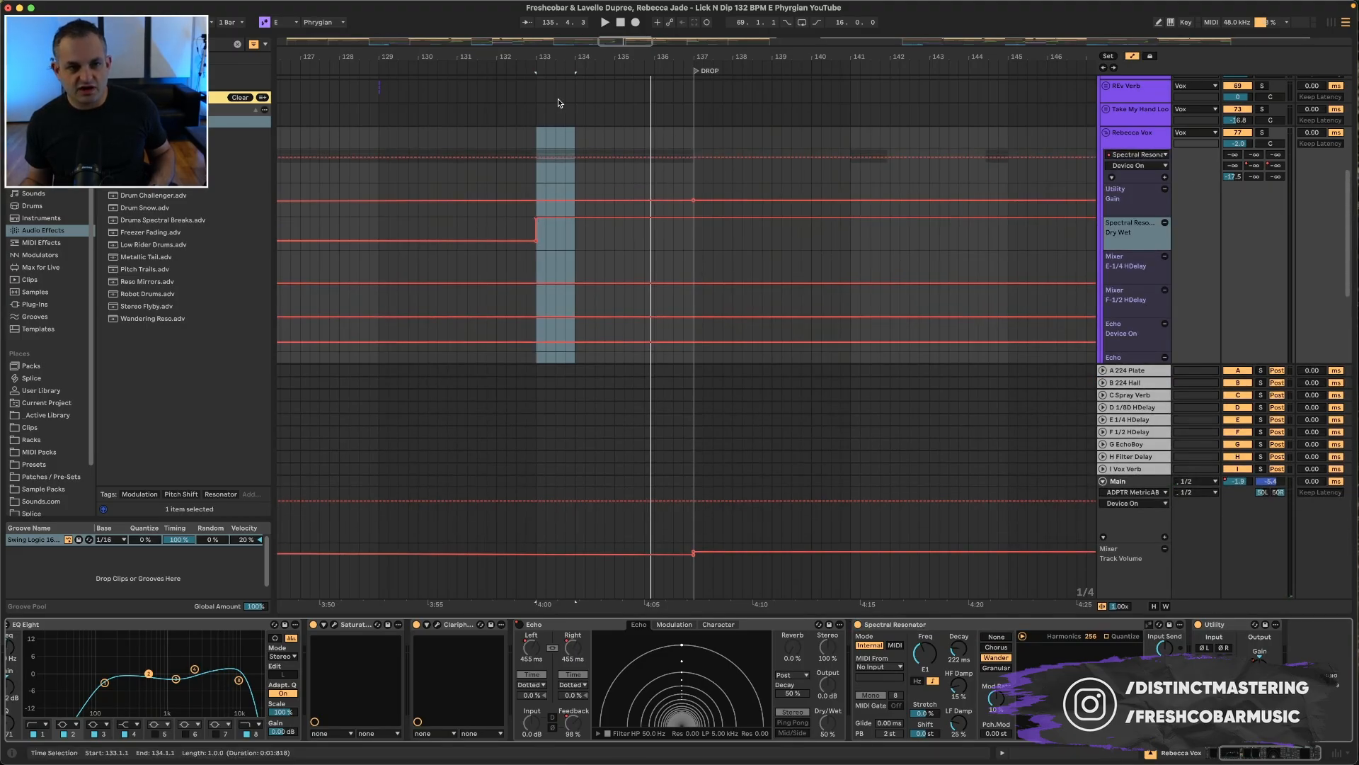
left_click(455, 132)
key("space")
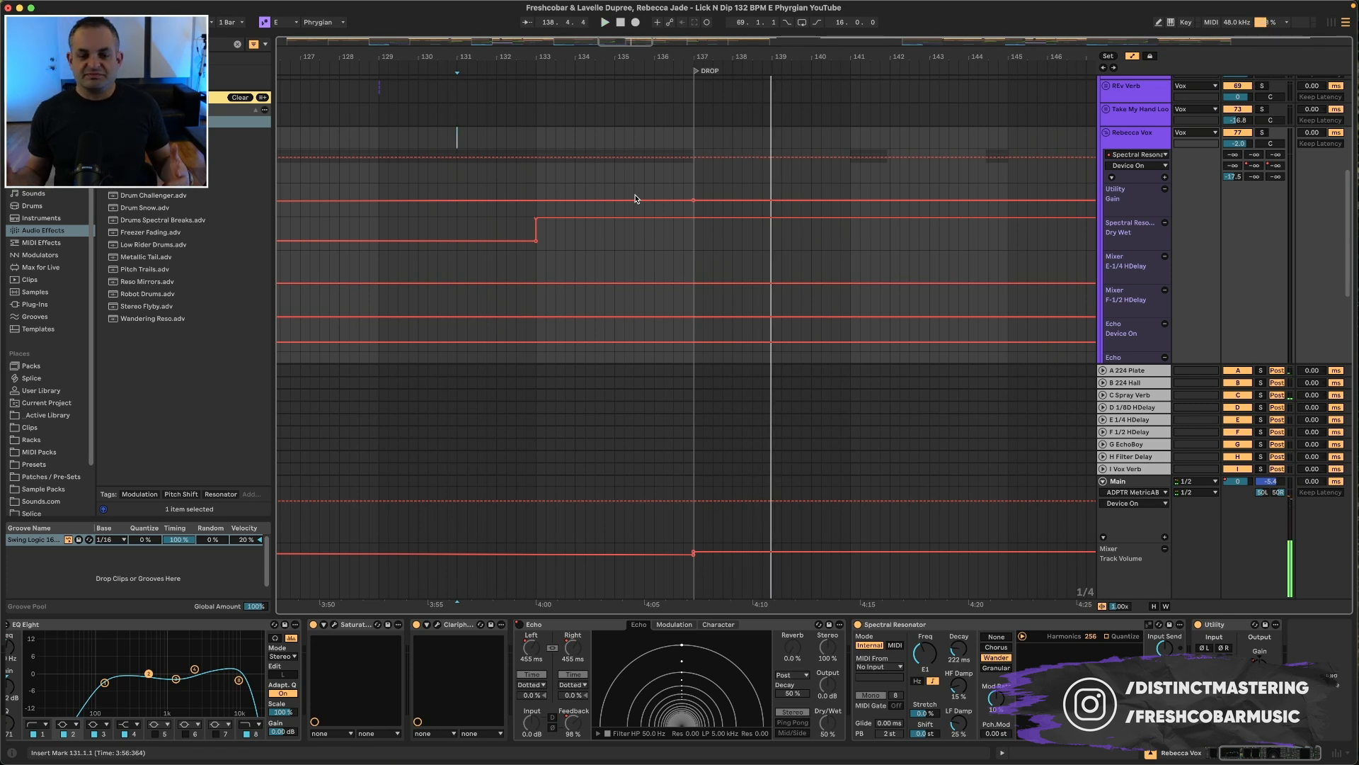
left_click(954, 694)
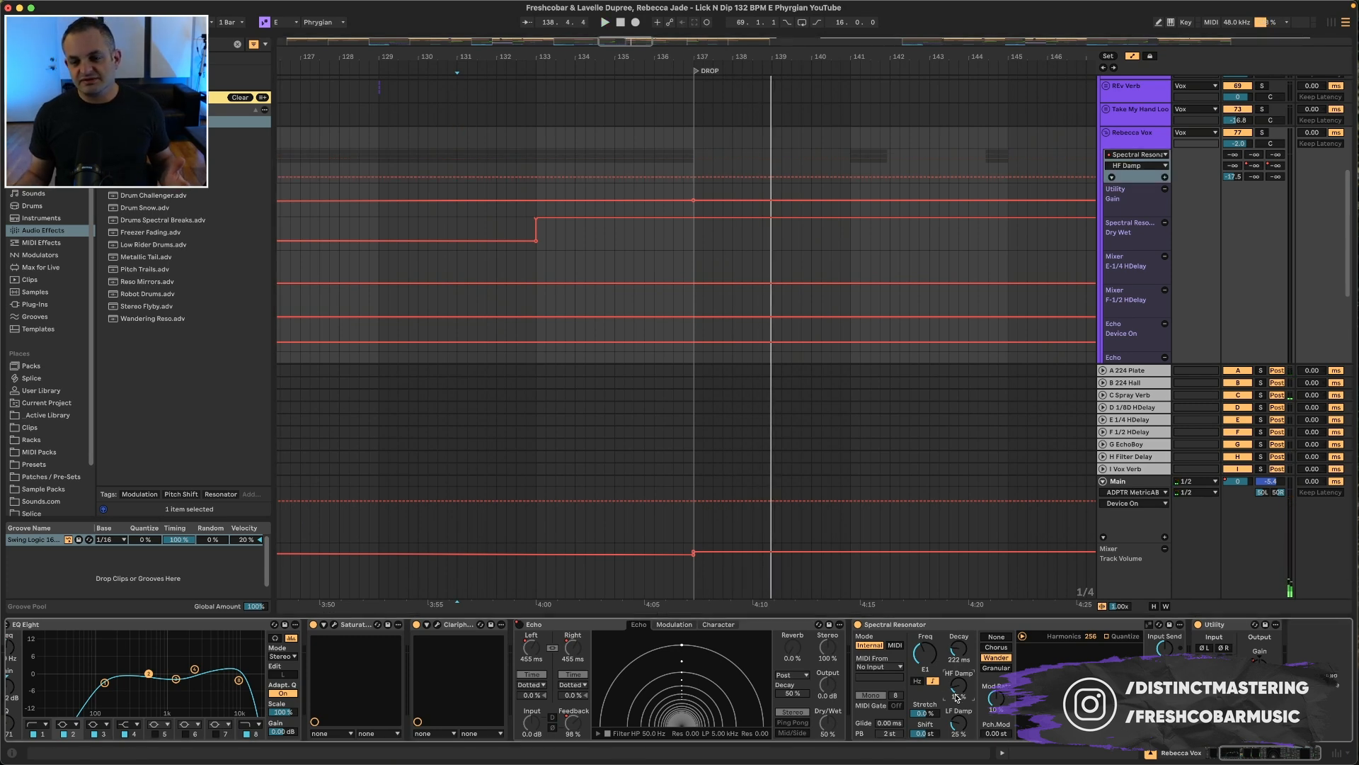
left_click(963, 732)
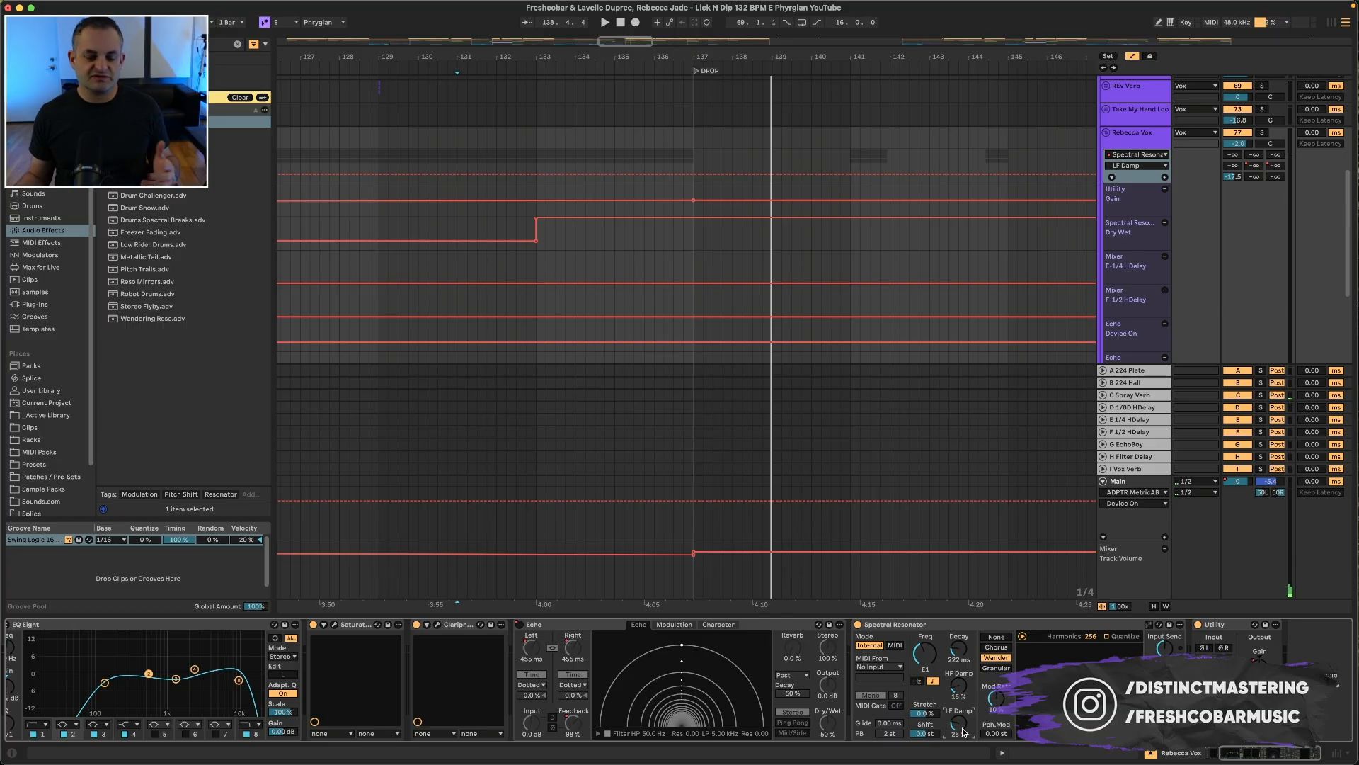